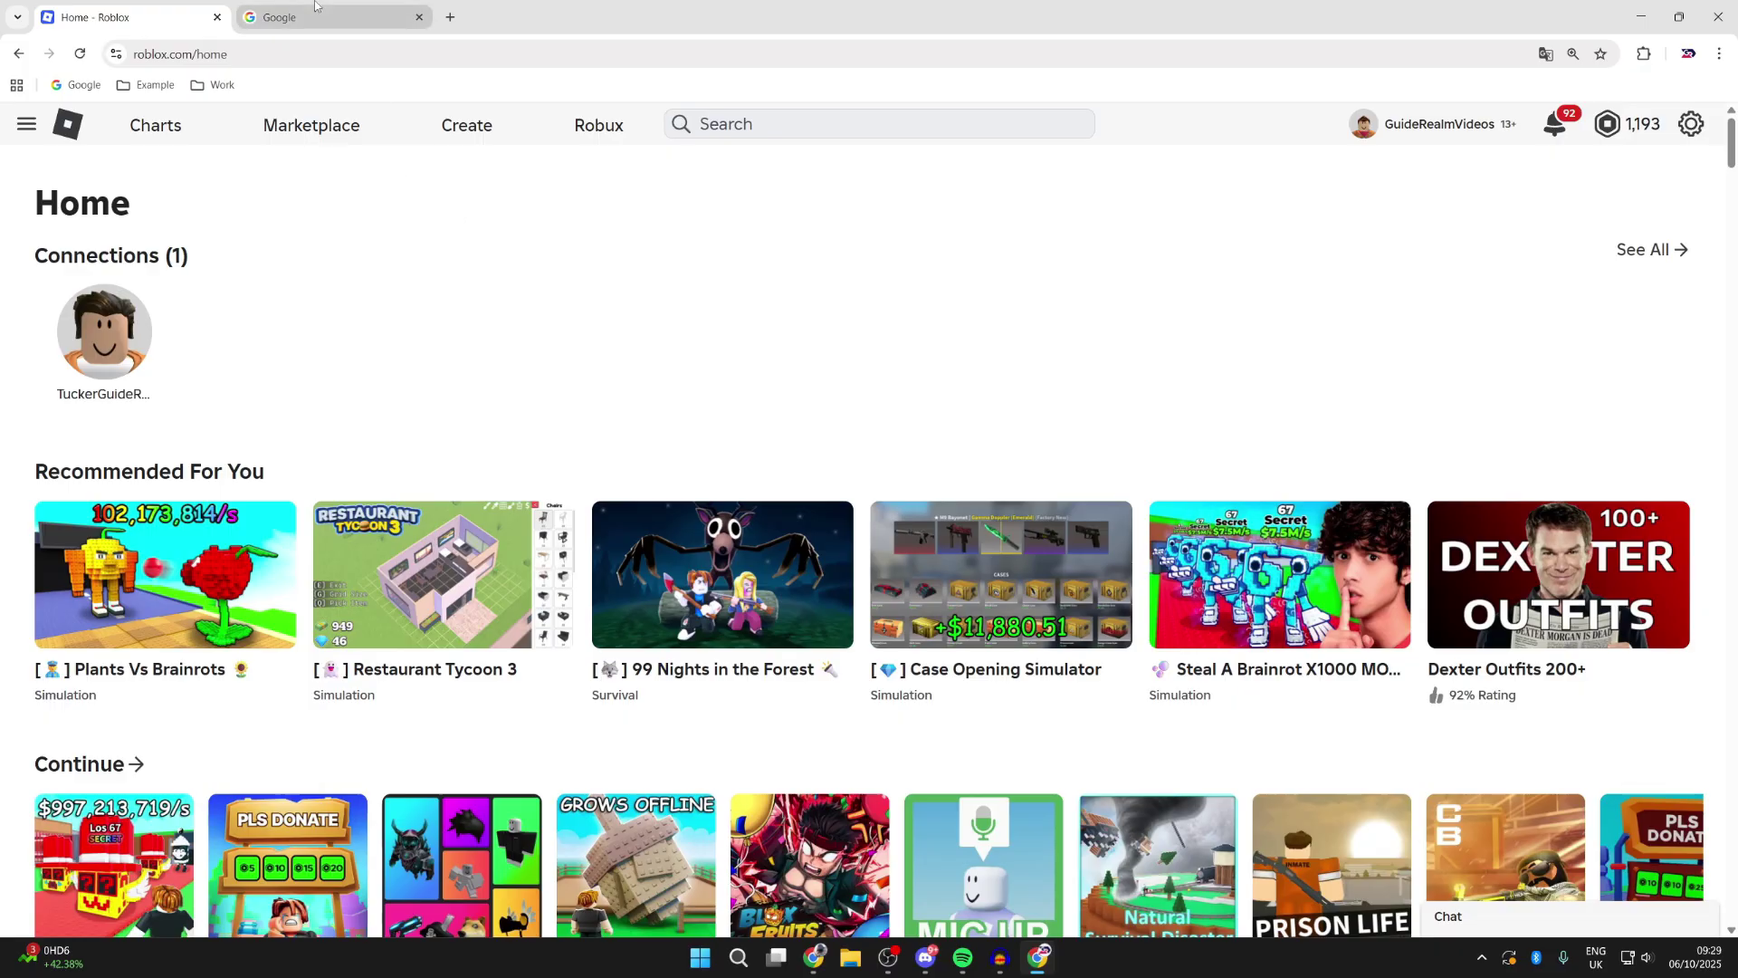
Search Google for 'roblox shirt template' and open the 'Classic clothing | Documentation' result
{"action": "left_click", "coordinate": [315, 7]}
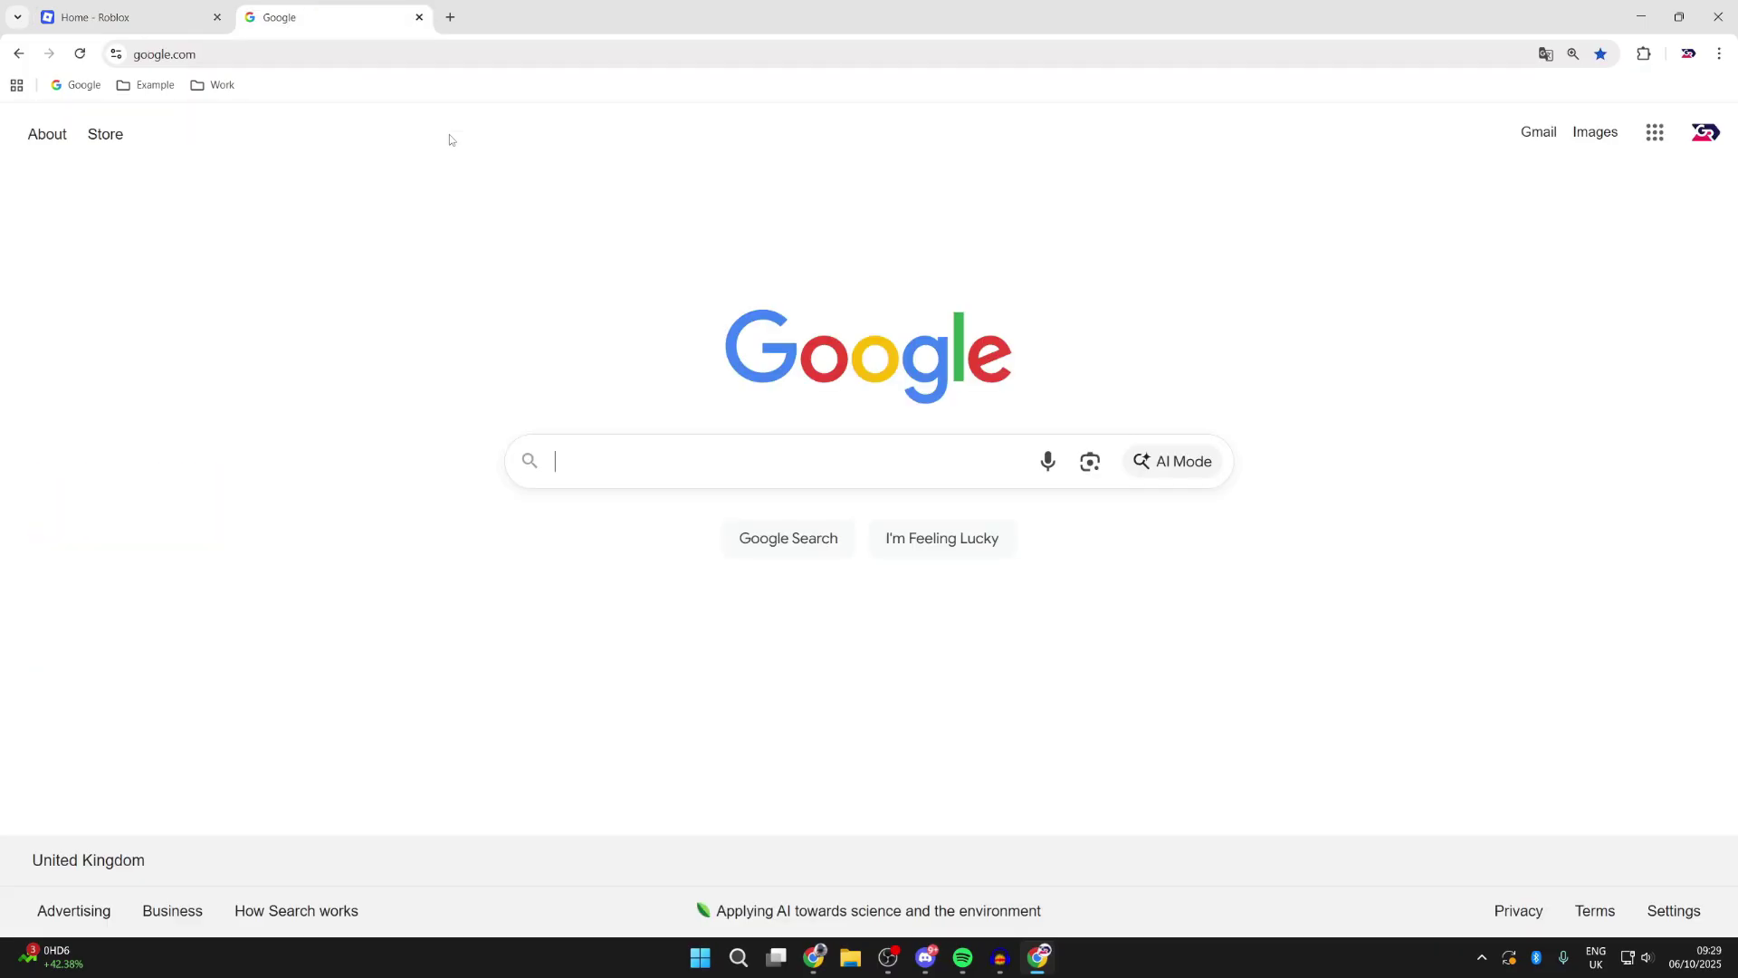
{"action": "left_click", "coordinate": [640, 457]}
{"action": "type", "text": "roblox shirt template"}
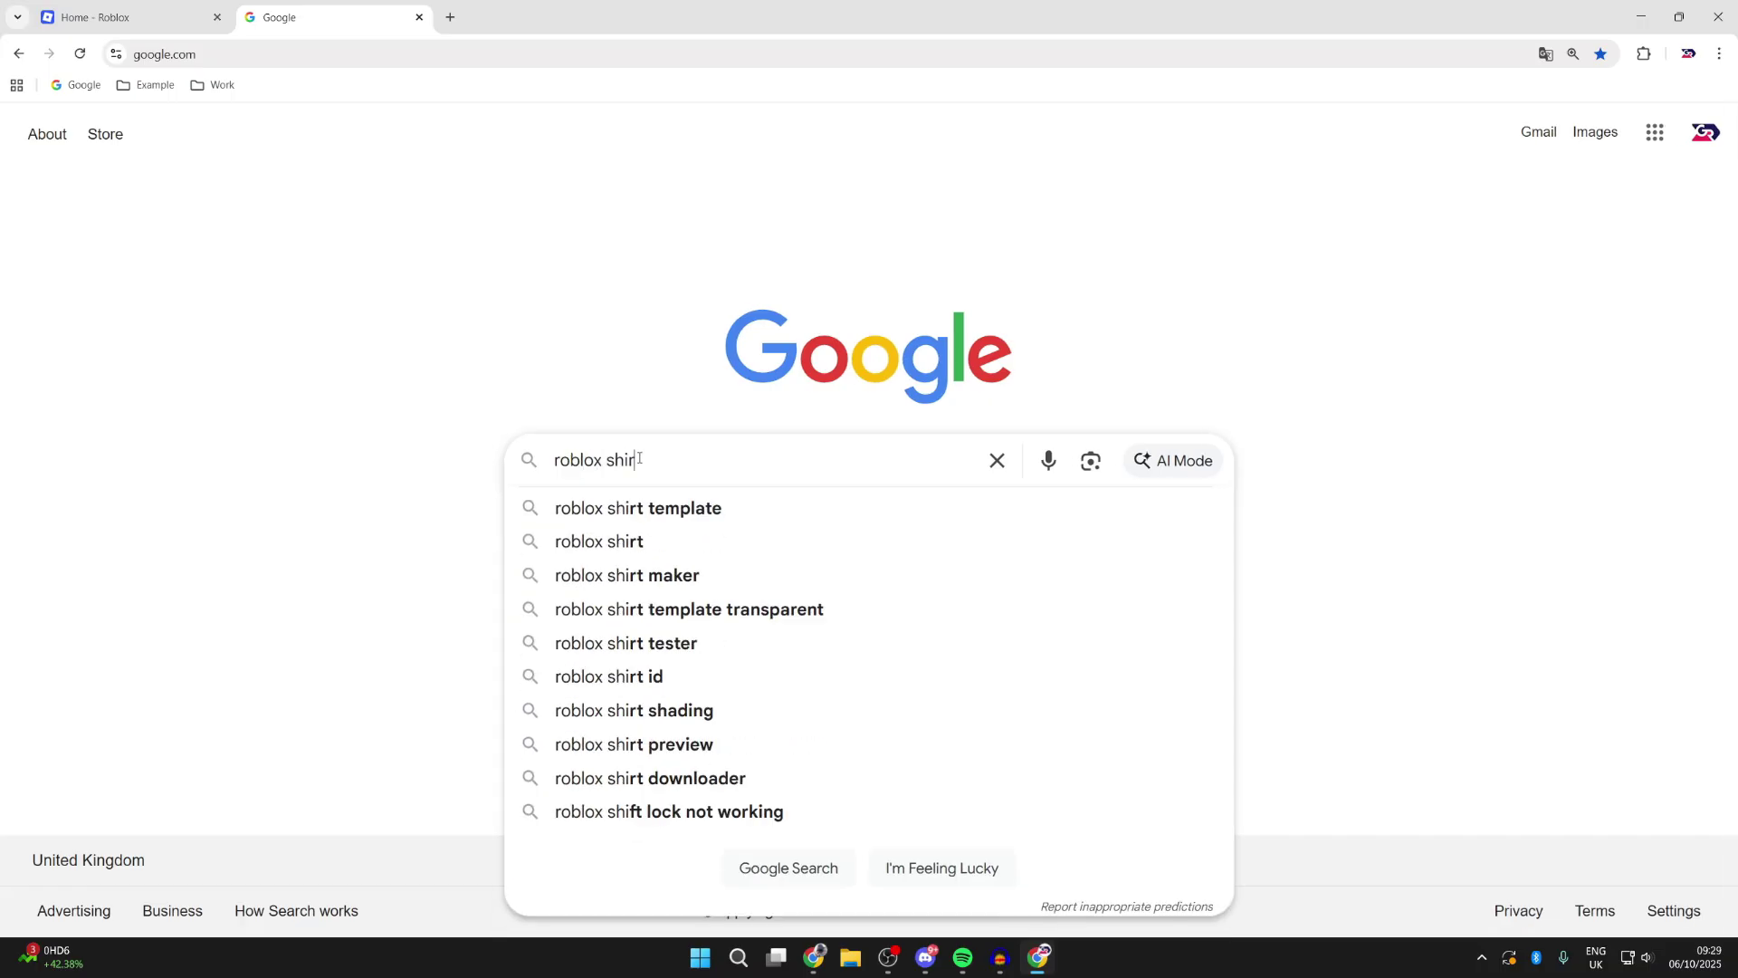
{"action": "key", "text": "Return"}
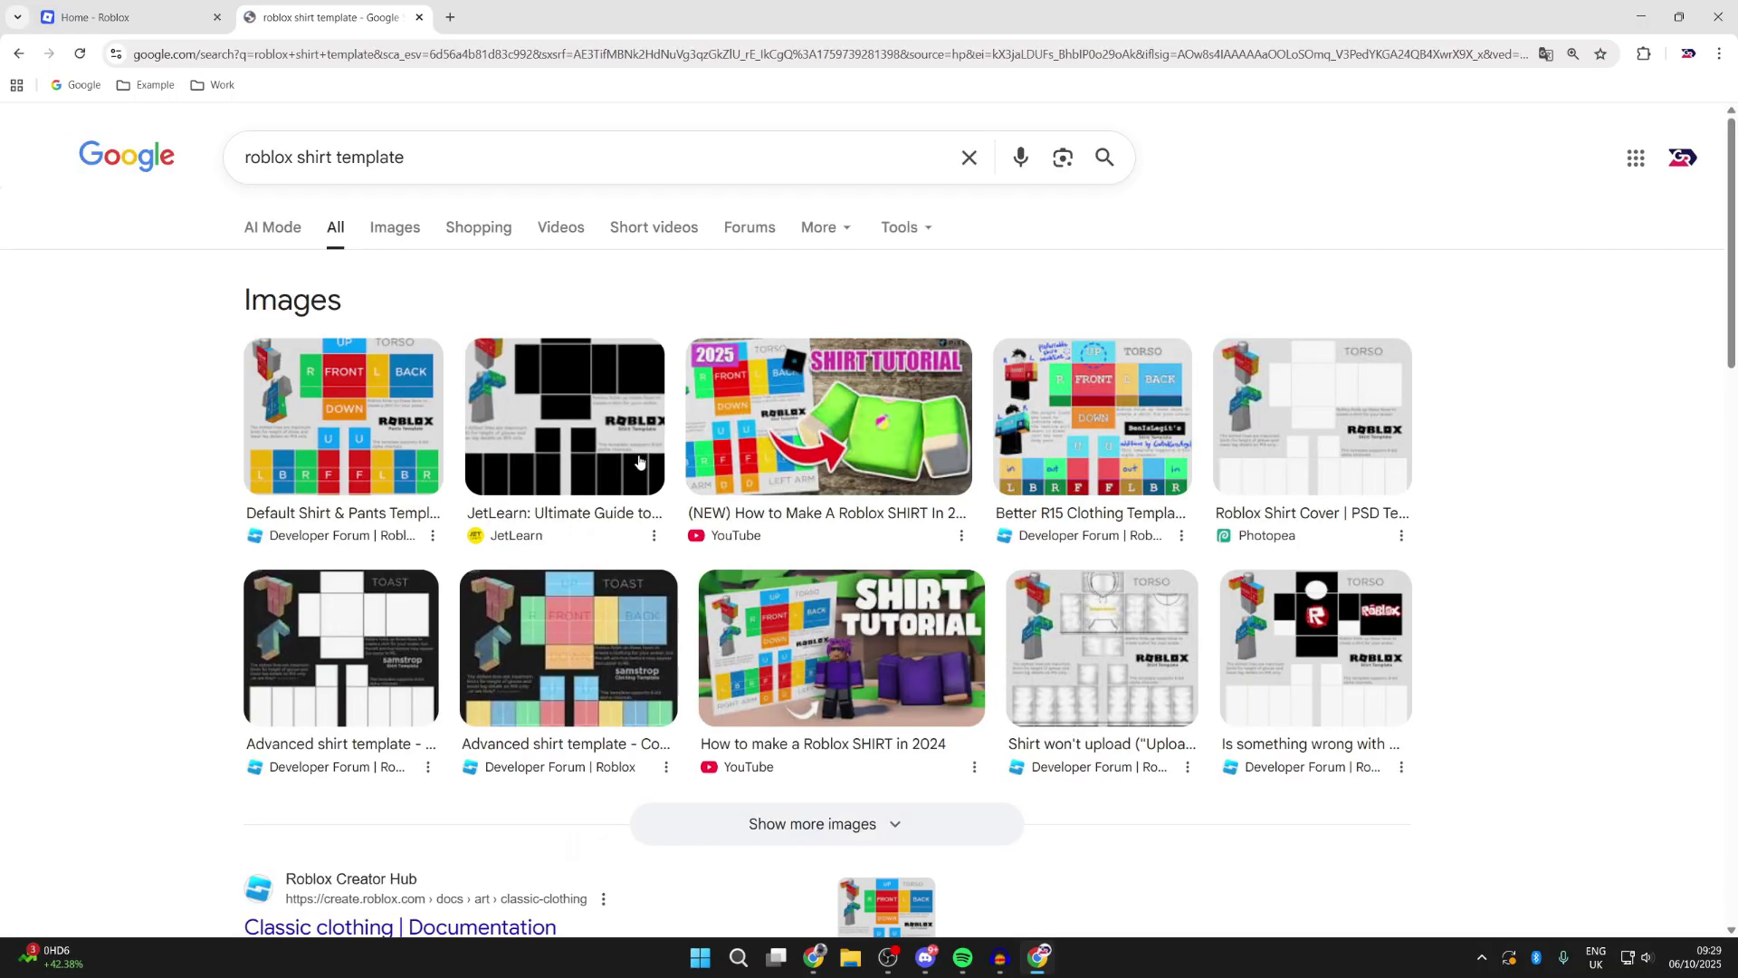
{"action": "scroll", "coordinate": [579, 543], "scroll_direction": "down", "scroll_amount": 3}
{"action": "left_click", "coordinate": [429, 601]}
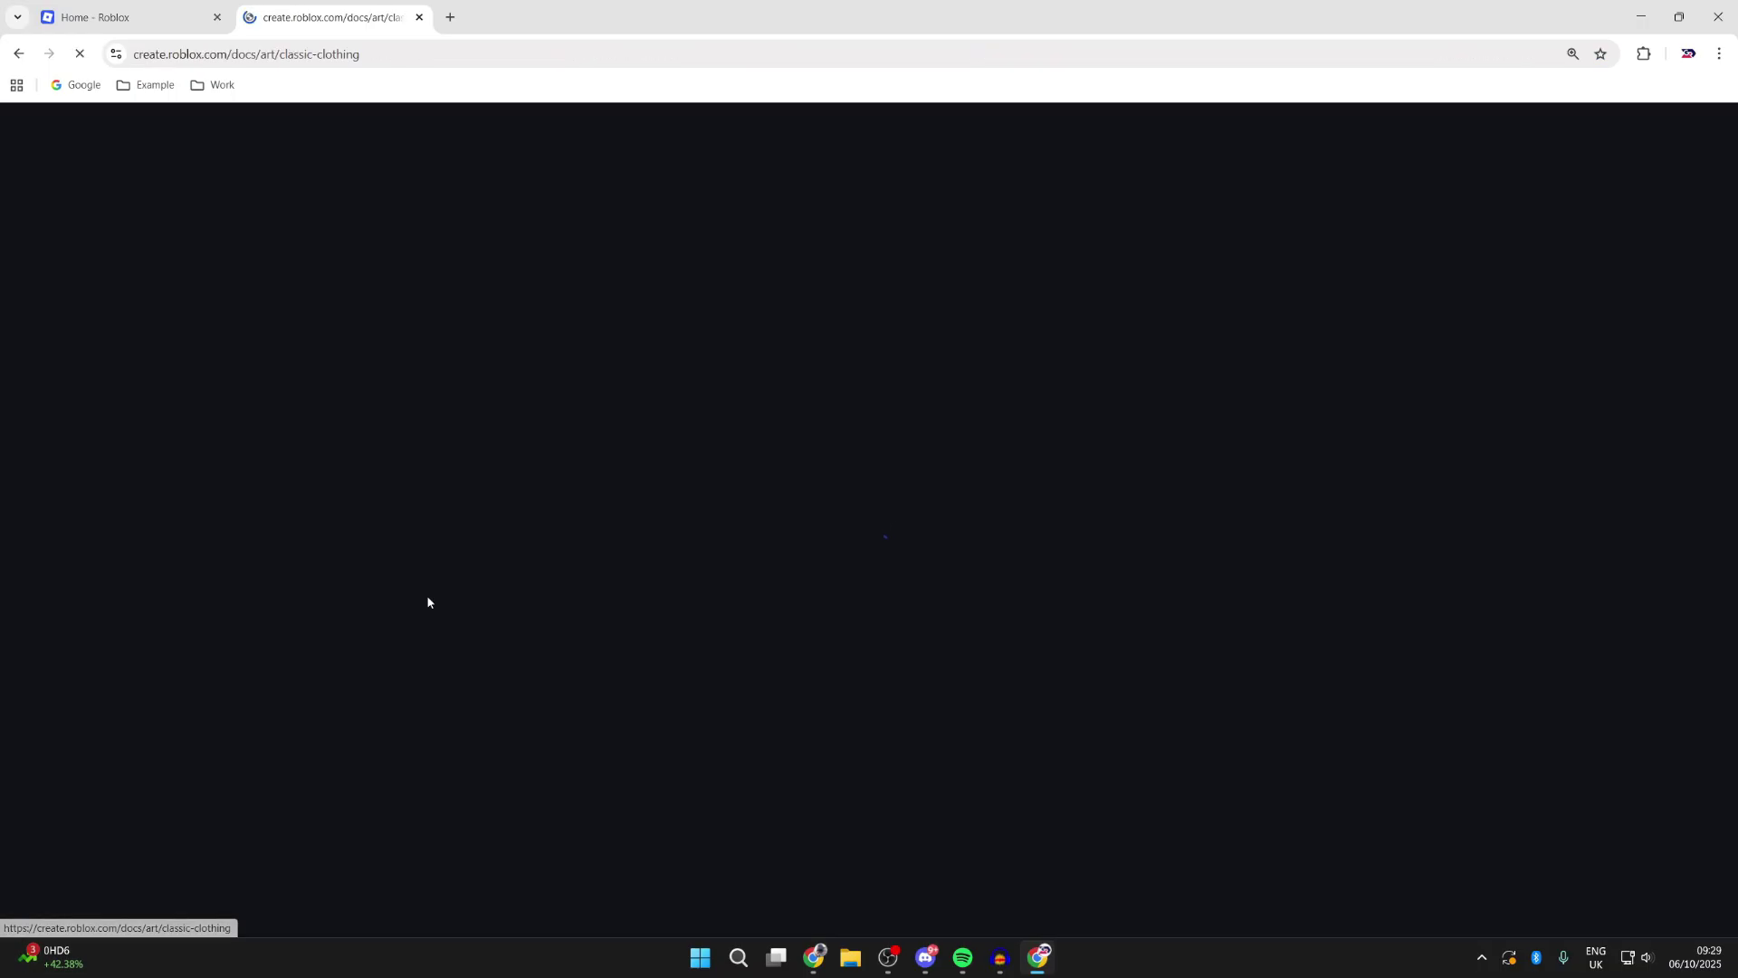
Download the Shirt (torso and arms) template zip and extract Template-Shirts-R15.png into Downloads
{"action": "scroll", "coordinate": [741, 583], "scroll_direction": "down", "scroll_amount": 4}
{"action": "scroll", "coordinate": [740, 584], "scroll_direction": "down", "scroll_amount": 15}
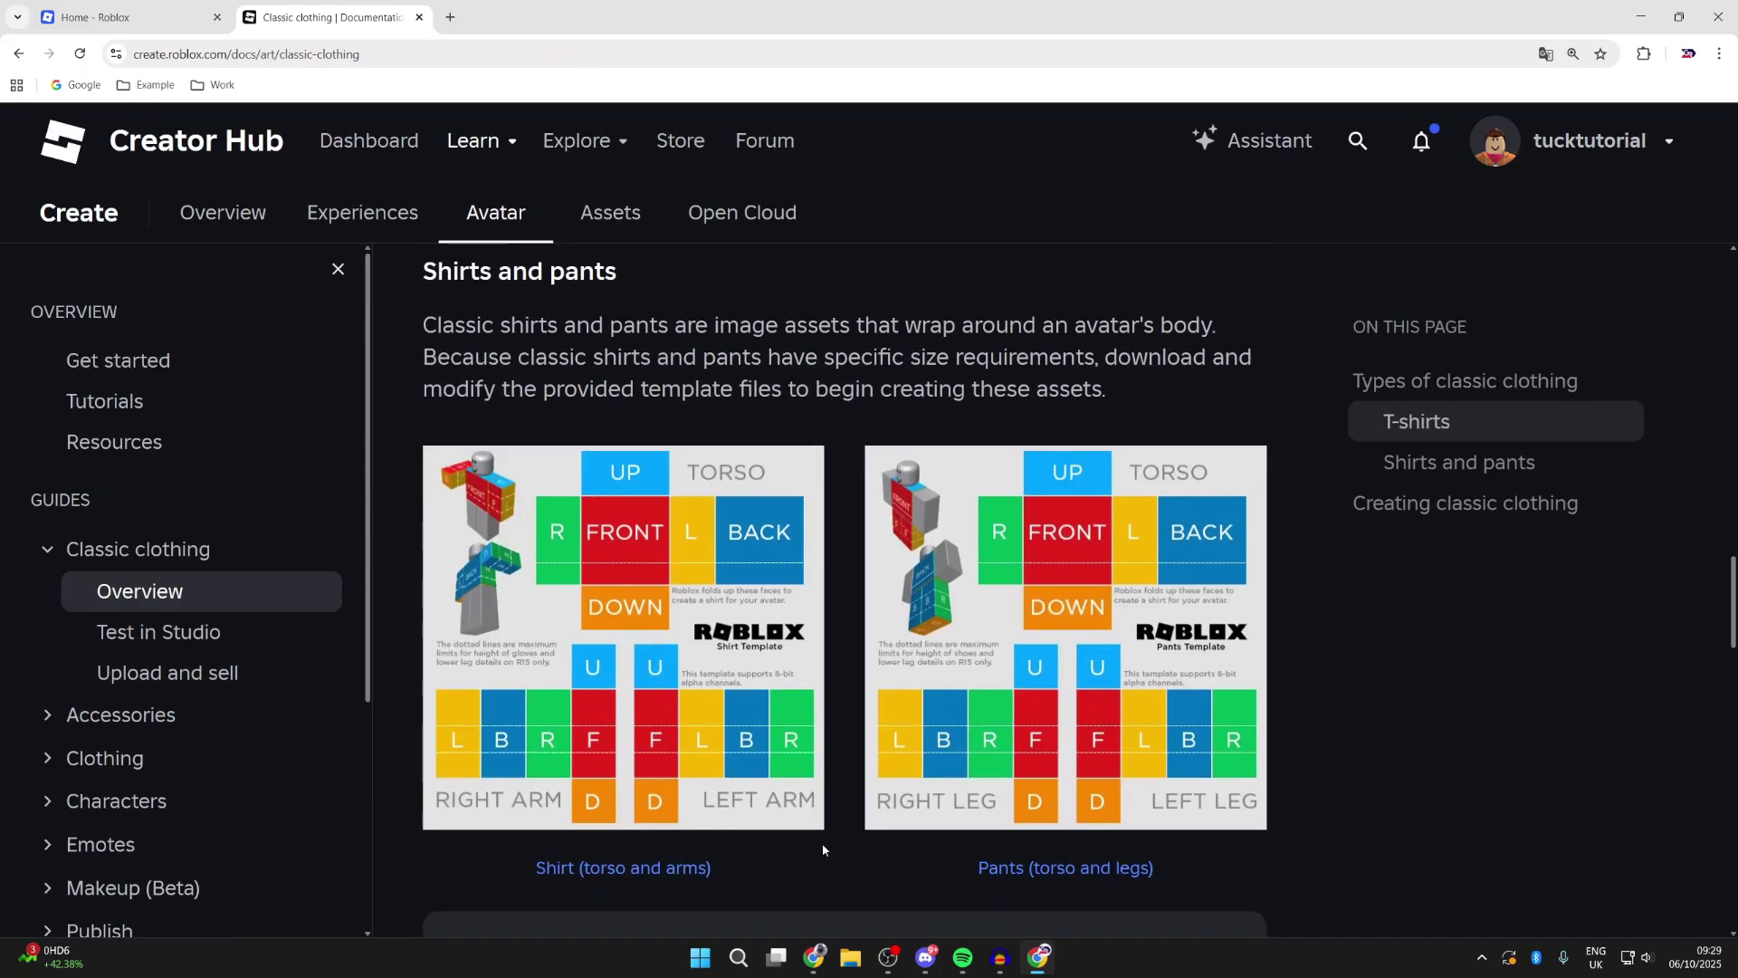
{"action": "scroll", "coordinate": [818, 844], "scroll_direction": "down", "scroll_amount": 2}
{"action": "left_click", "coordinate": [611, 711]}
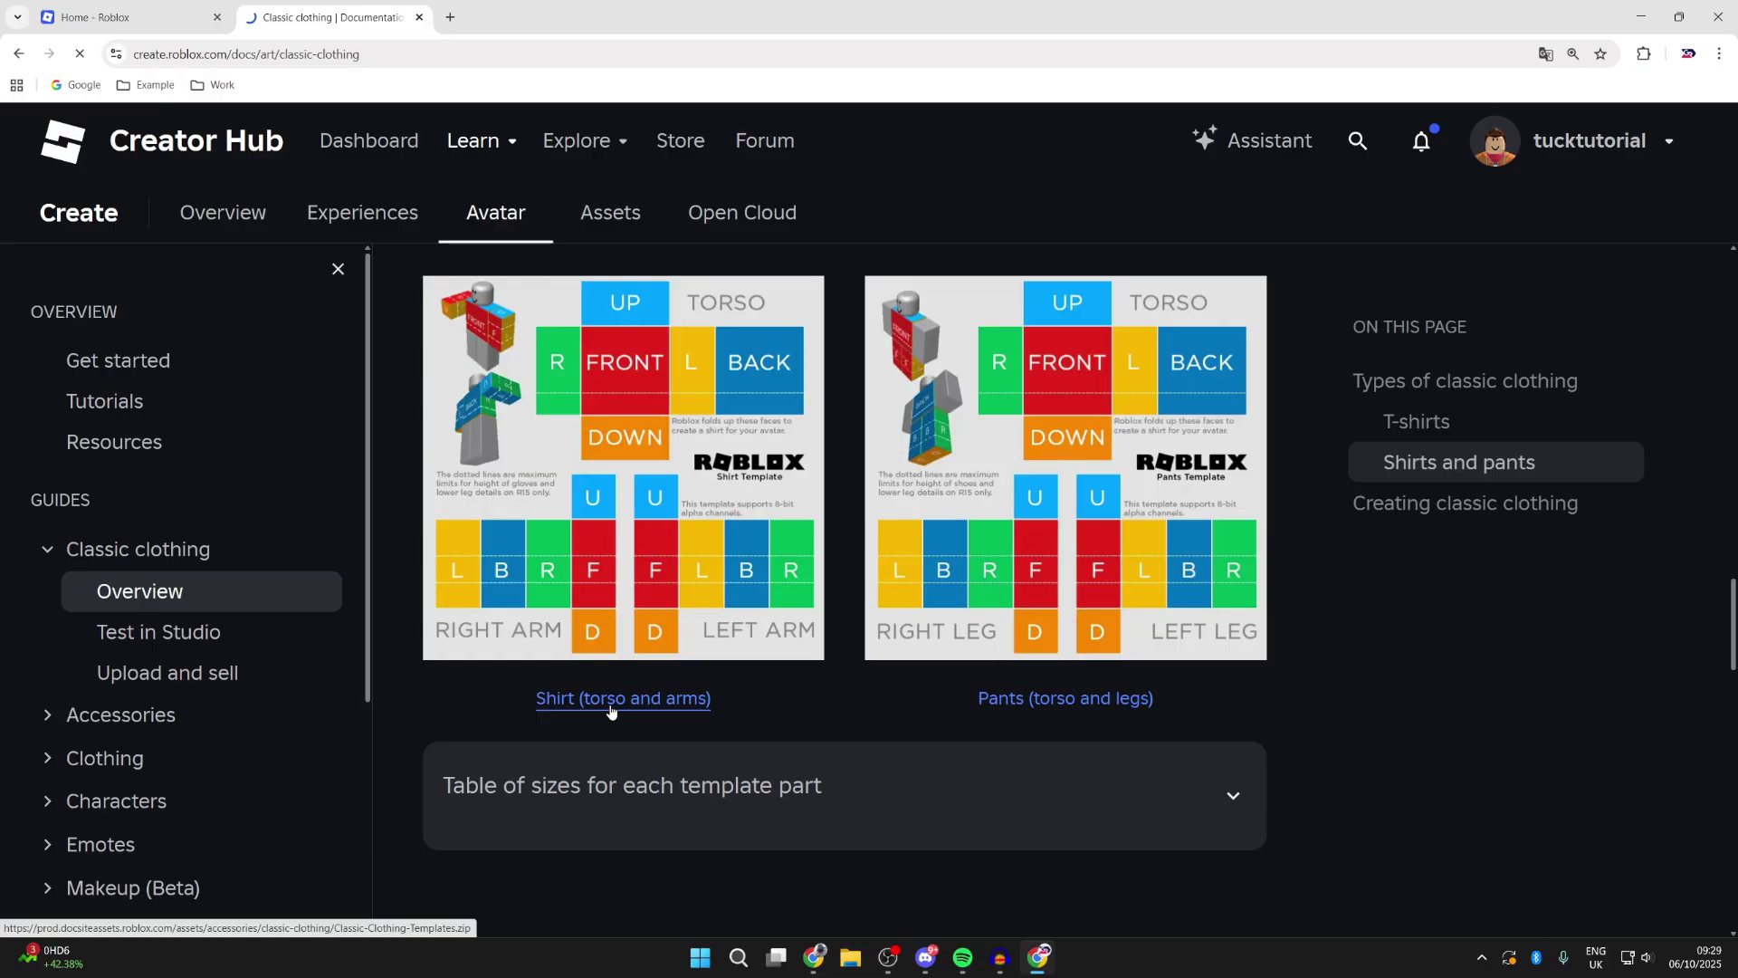
{"action": "left_click", "coordinate": [1533, 117]}
{"action": "left_click_drag", "start_coordinate": [801, 436], "coordinate": [489, 437]}
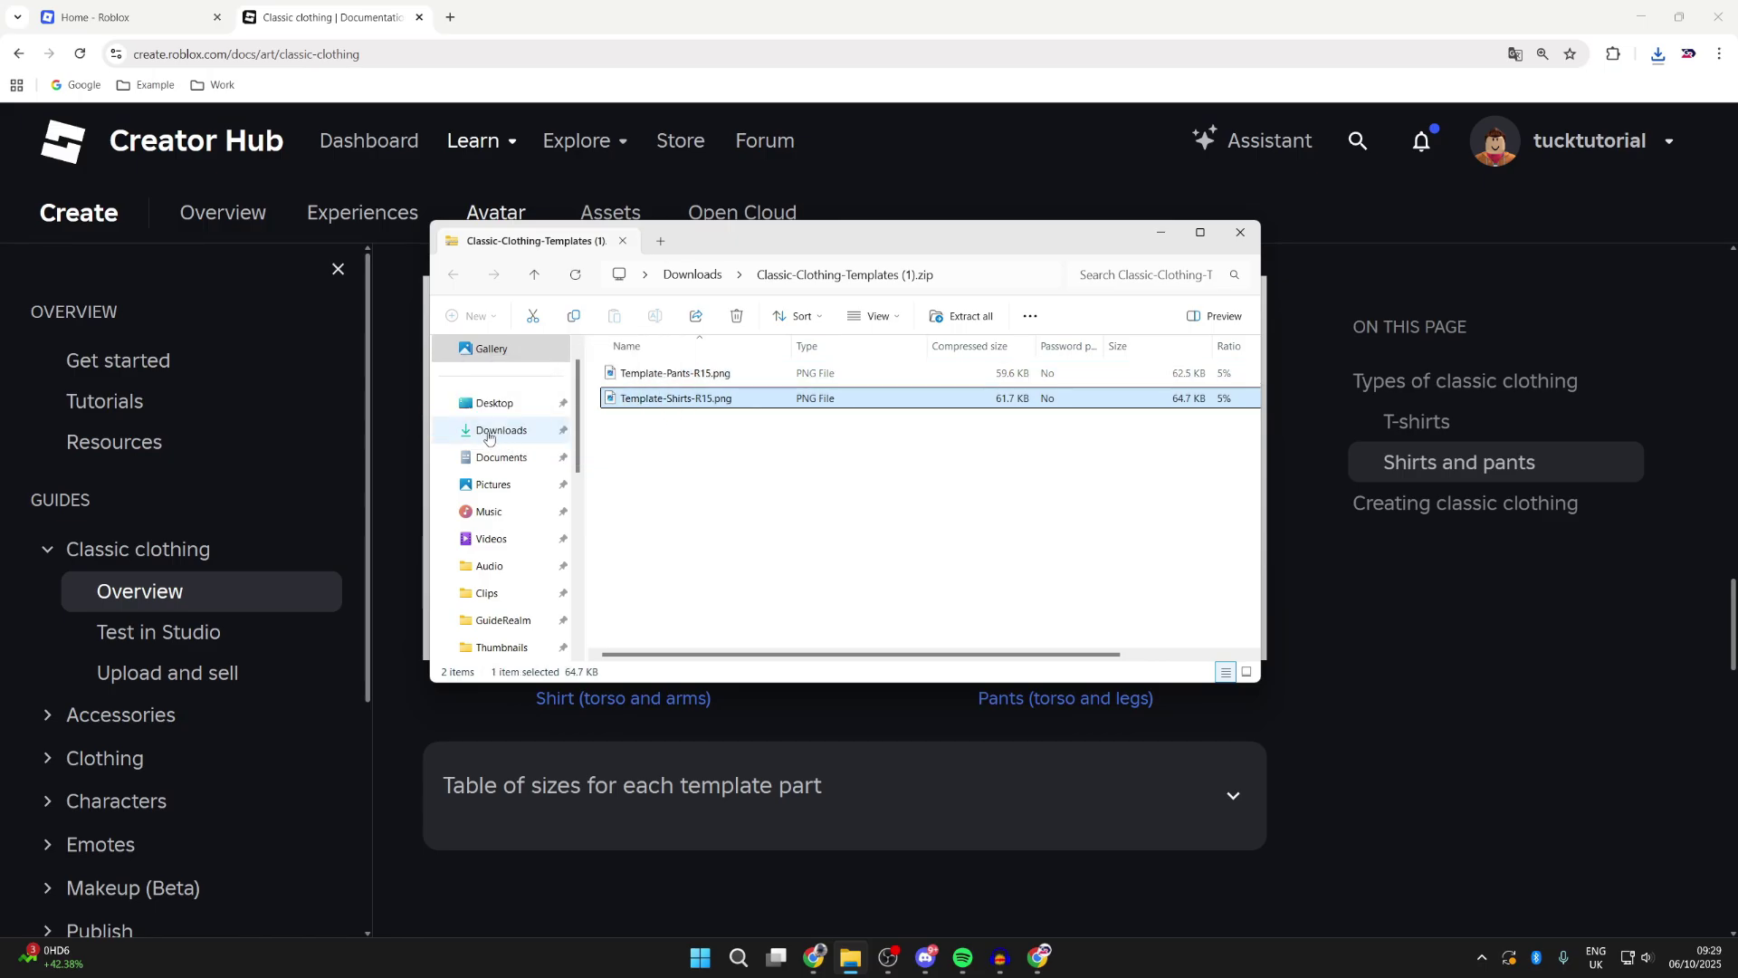
{"action": "left_click", "coordinate": [532, 434]}
{"action": "left_click", "coordinate": [692, 401]}
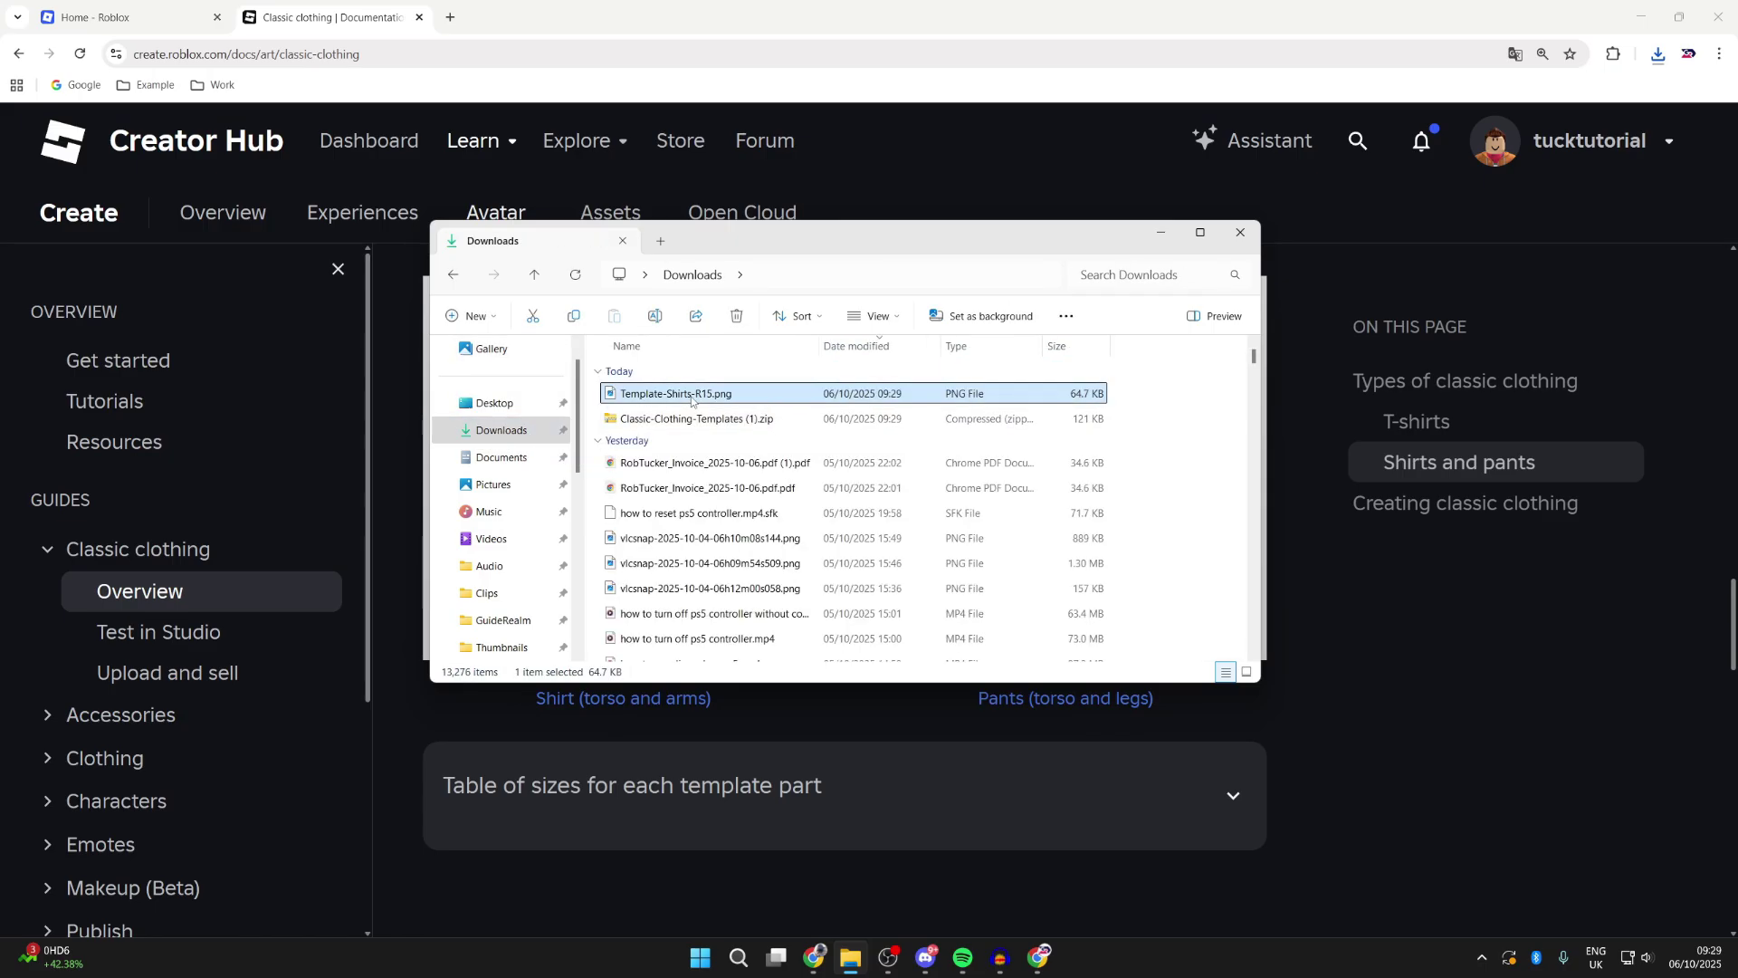
Search Google for 'photopea', open photopea.com and accept the privacy choices
{"action": "left_click", "coordinate": [330, 7]}
{"action": "left_click", "coordinate": [18, 56]}
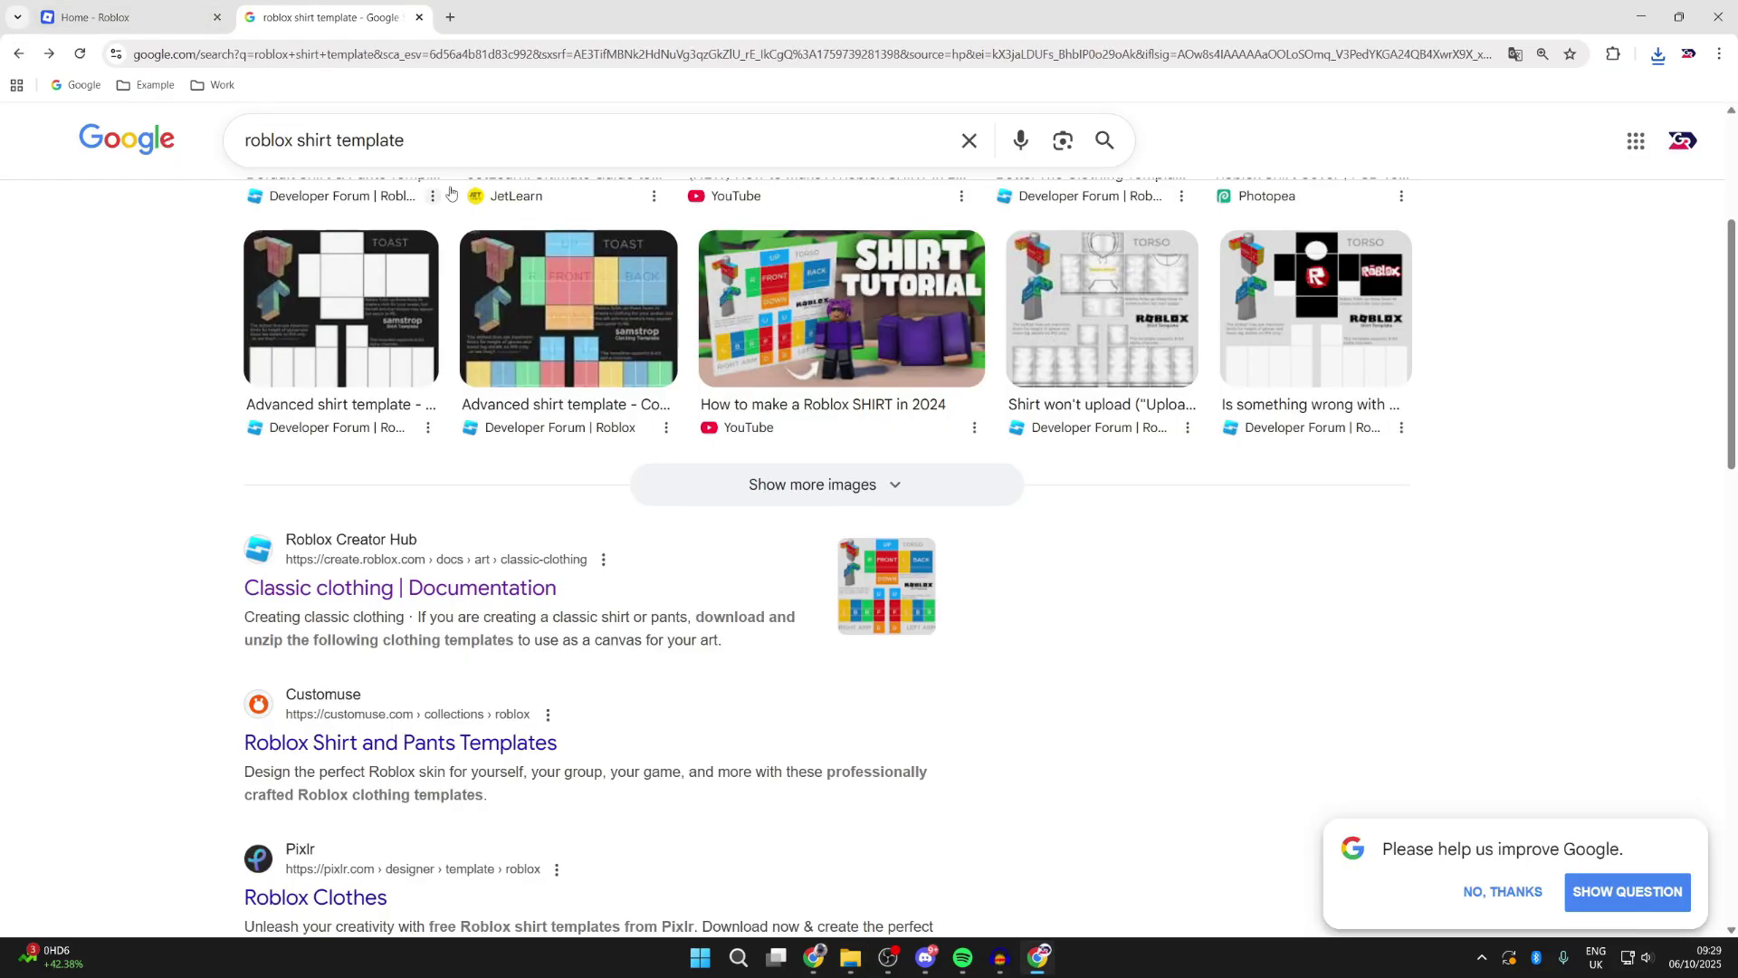
{"action": "left_click", "coordinate": [461, 138]}
{"action": "type", "text": "photopea"}
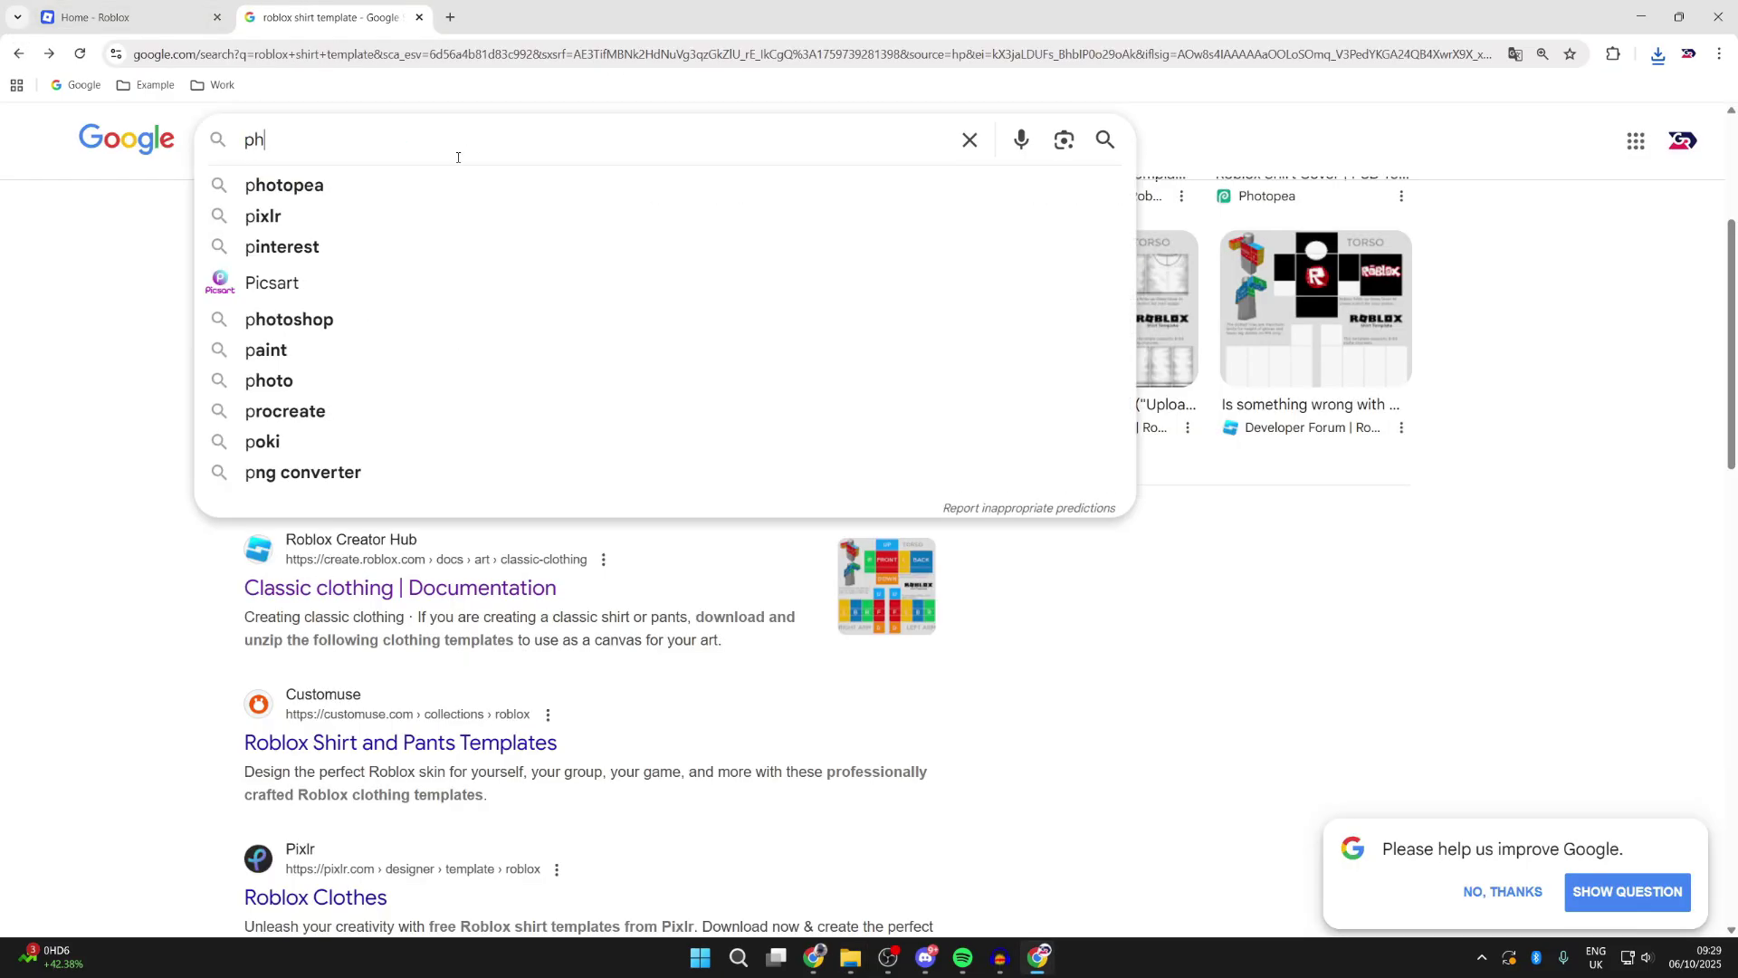
{"action": "key", "text": "Return"}
{"action": "left_click", "coordinate": [435, 357]}
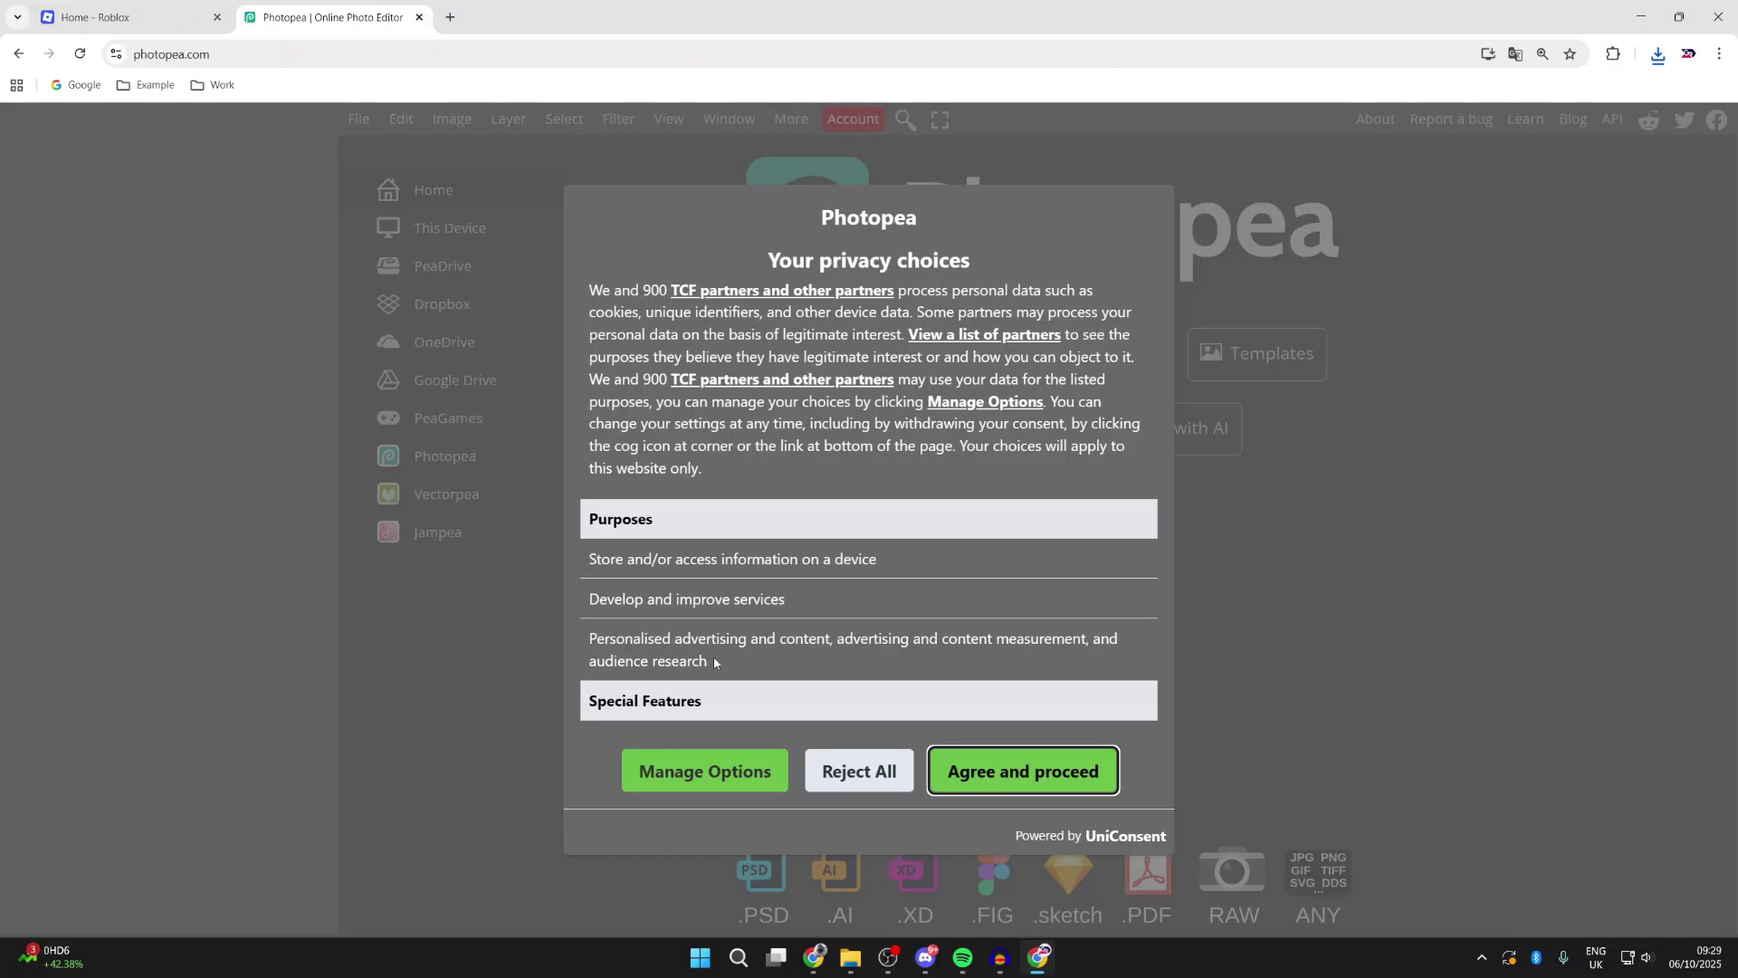
{"action": "left_click", "coordinate": [960, 770]}
Open Template-Shirts-R15.png from the Downloads folder in Photopea
{"action": "left_click", "coordinate": [942, 353]}
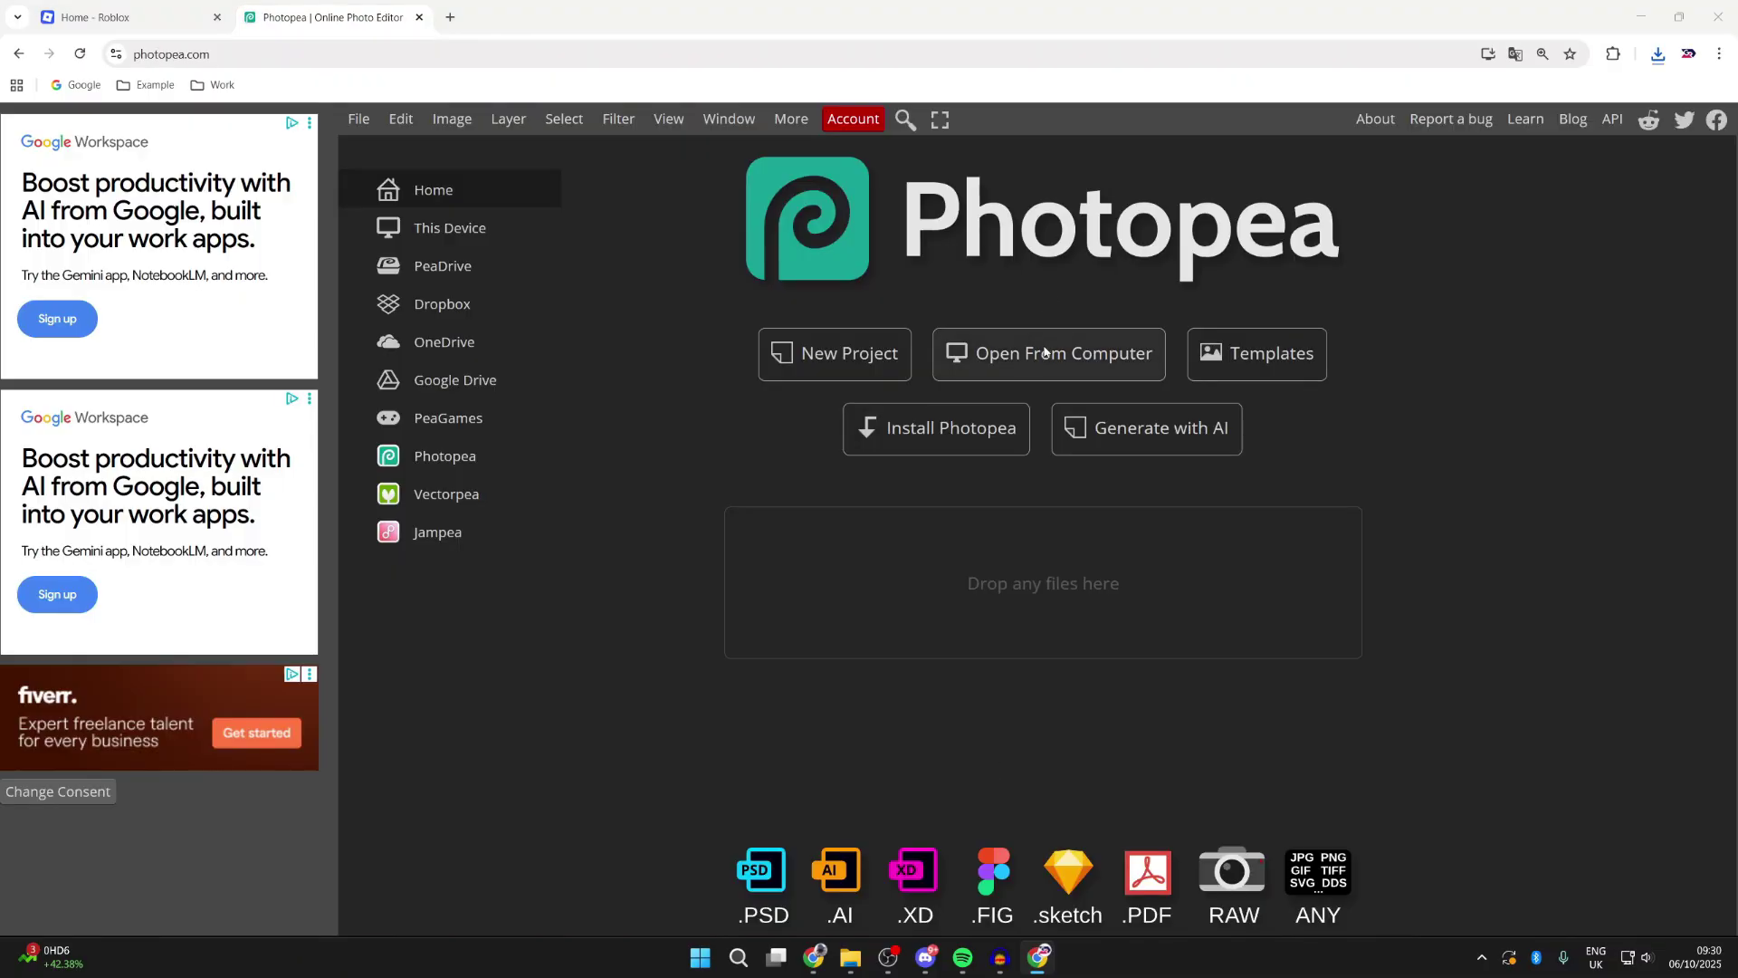
{"action": "scroll", "coordinate": [362, 408], "scroll_direction": "up", "scroll_amount": 5}
{"action": "left_click", "coordinate": [355, 440]}
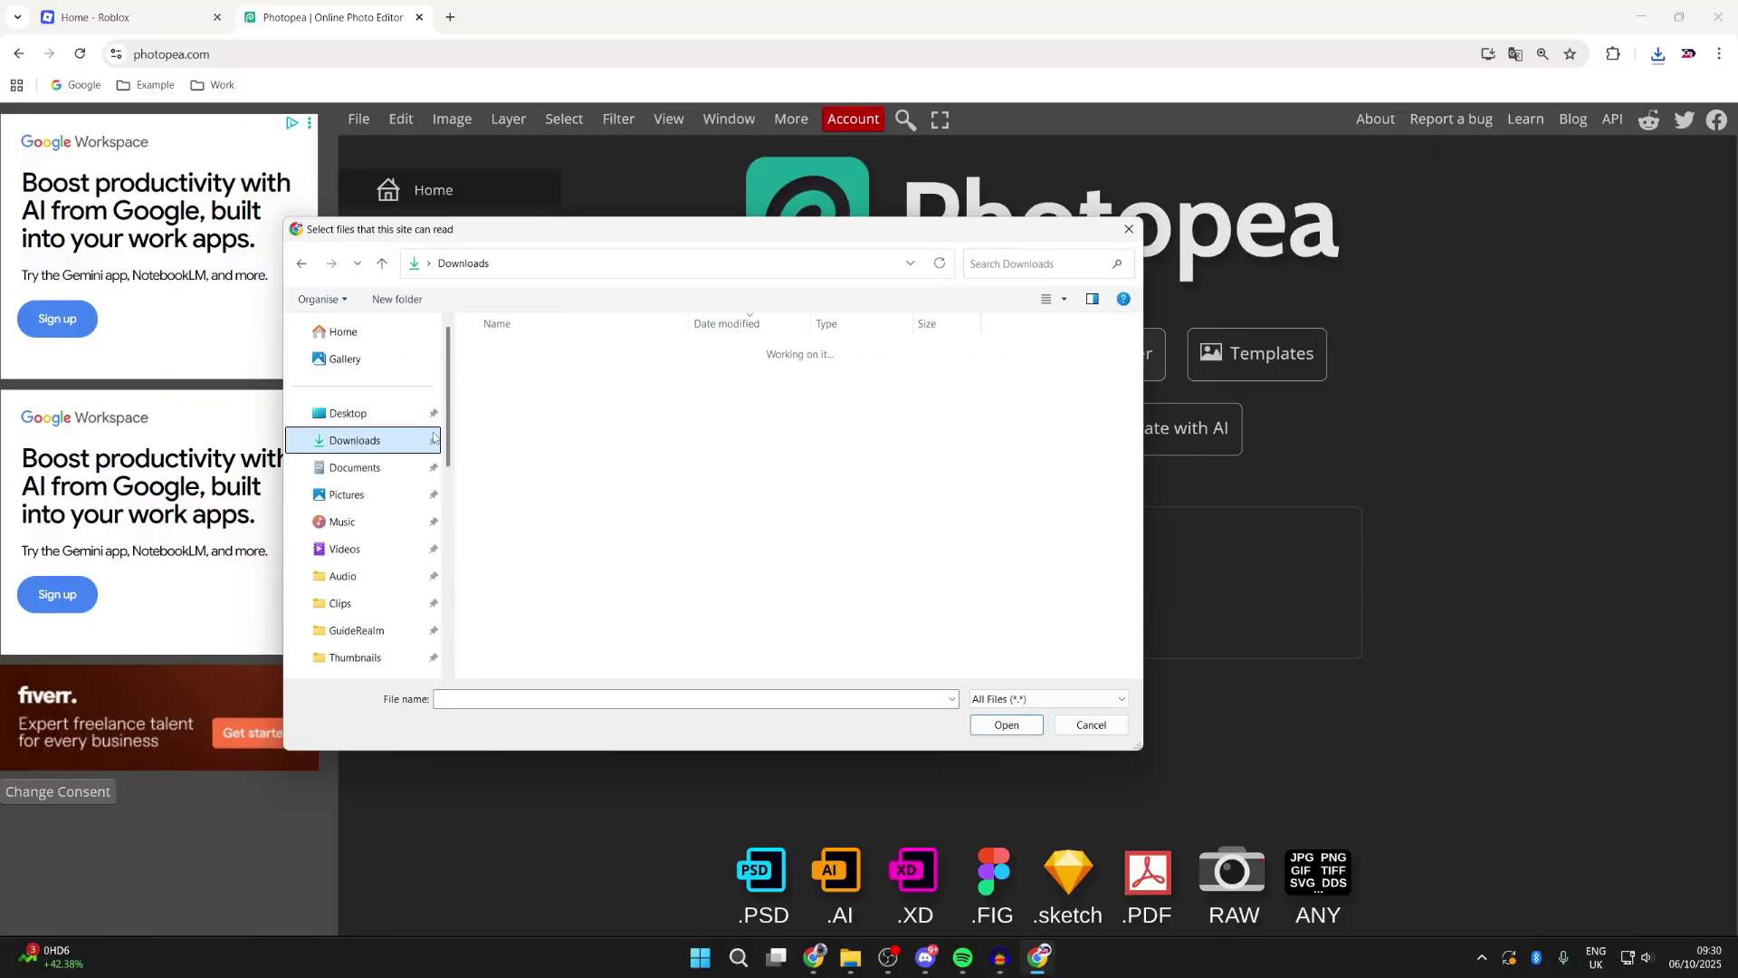
{"action": "left_click", "coordinate": [546, 371]}
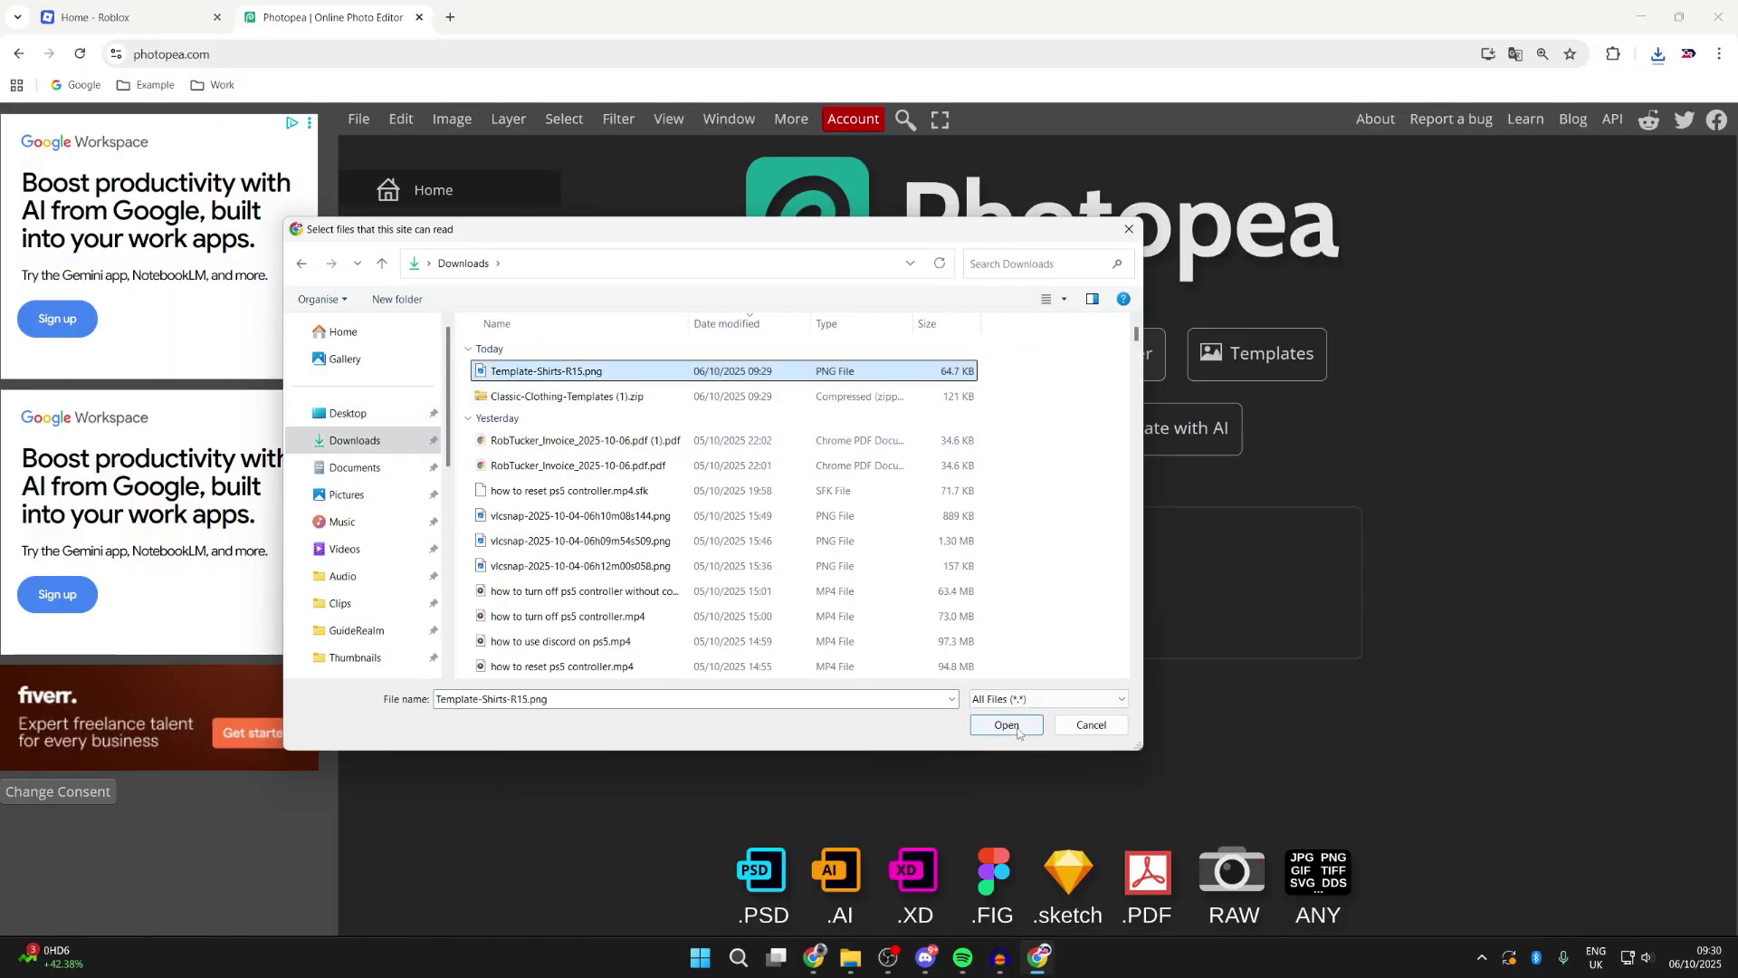
{"action": "left_click", "coordinate": [1015, 727]}
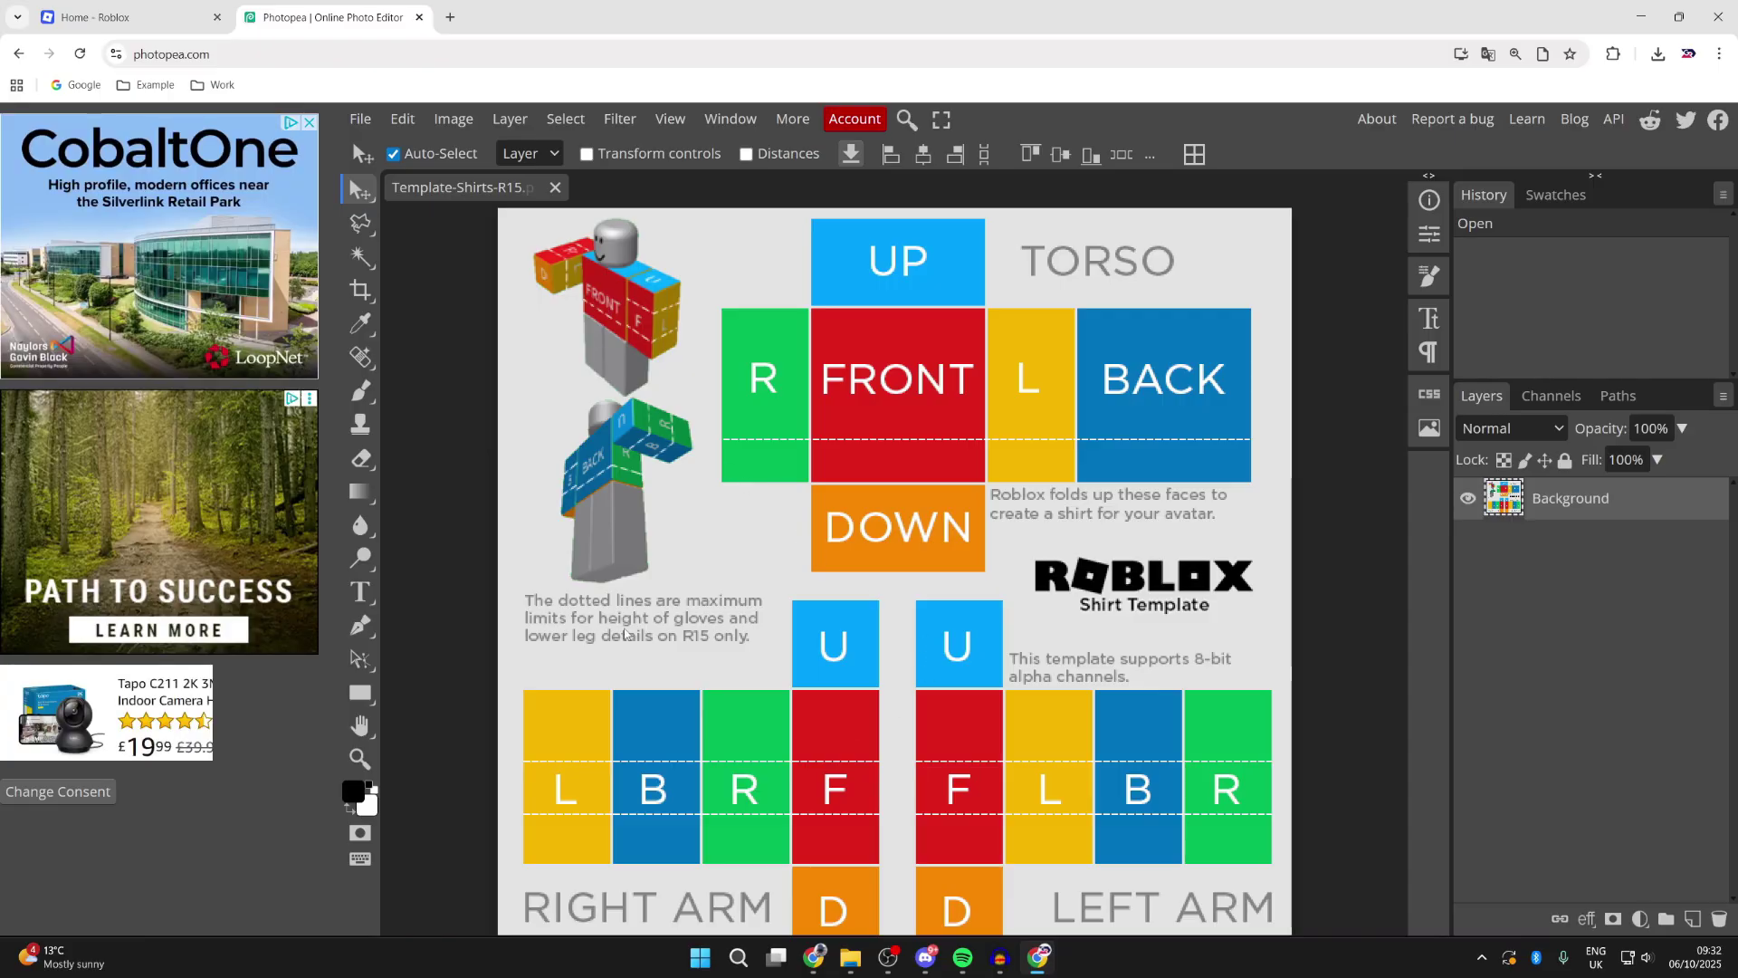
Marquee-select the UP, FRONT, DOWN, R, L and BACK faces and delete them to transparency
{"action": "key", "text": "m"}
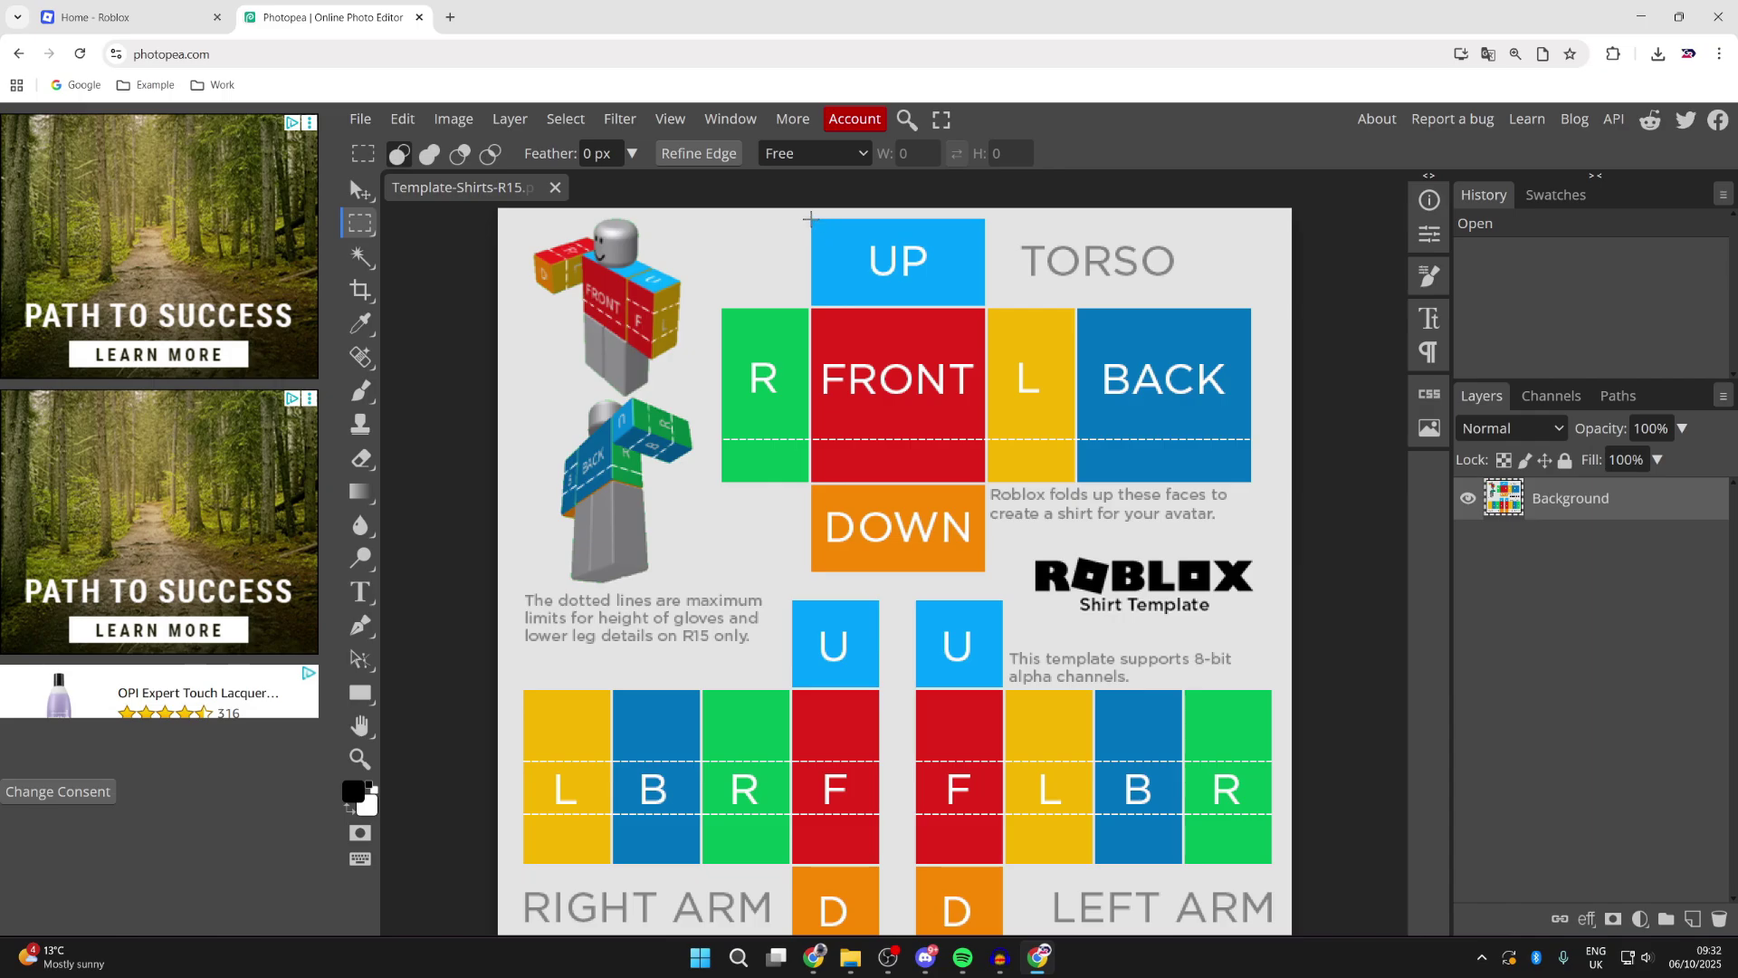
{"action": "left_click_drag", "start_coordinate": [823, 252], "coordinate": [985, 572]}
{"action": "key", "text": "Delete"}
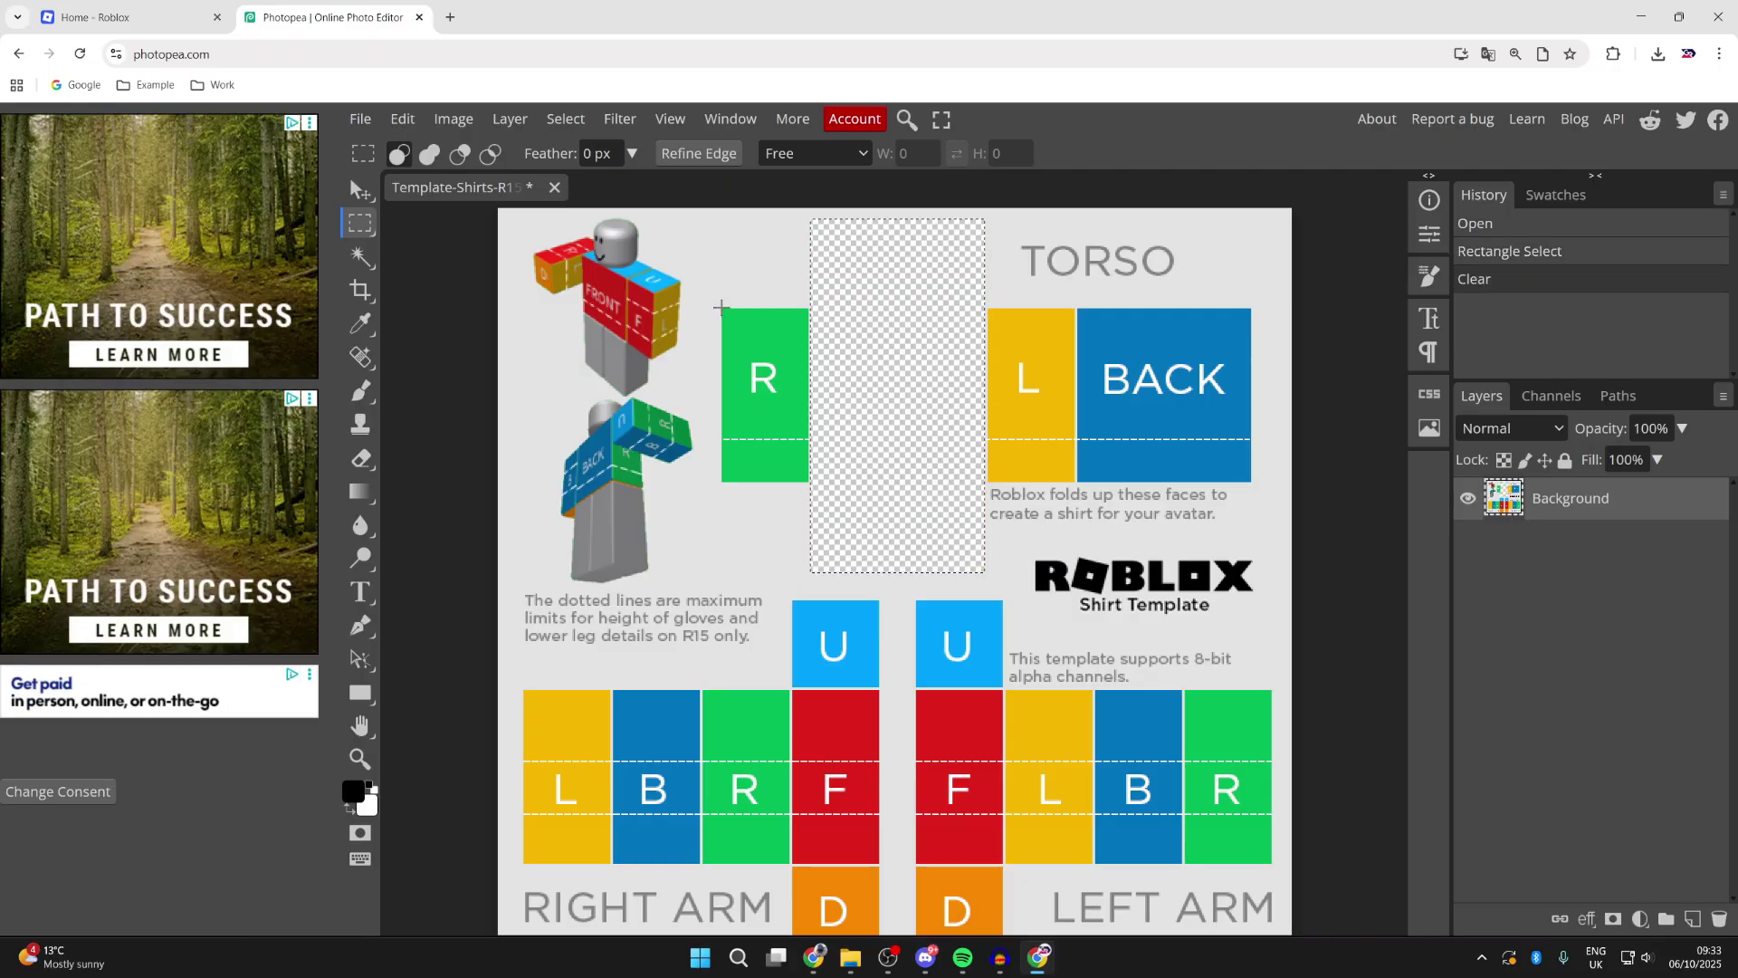
{"action": "mouse_move", "coordinate": [720, 305]}
{"action": "left_mouse_down"}
{"action": "mouse_move", "coordinate": [940, 409]}
{"action": "mouse_move", "coordinate": [1206, 487]}
{"action": "mouse_move", "coordinate": [1253, 483]}
{"action": "left_mouse_up"}
{"action": "key", "text": "Delete"}
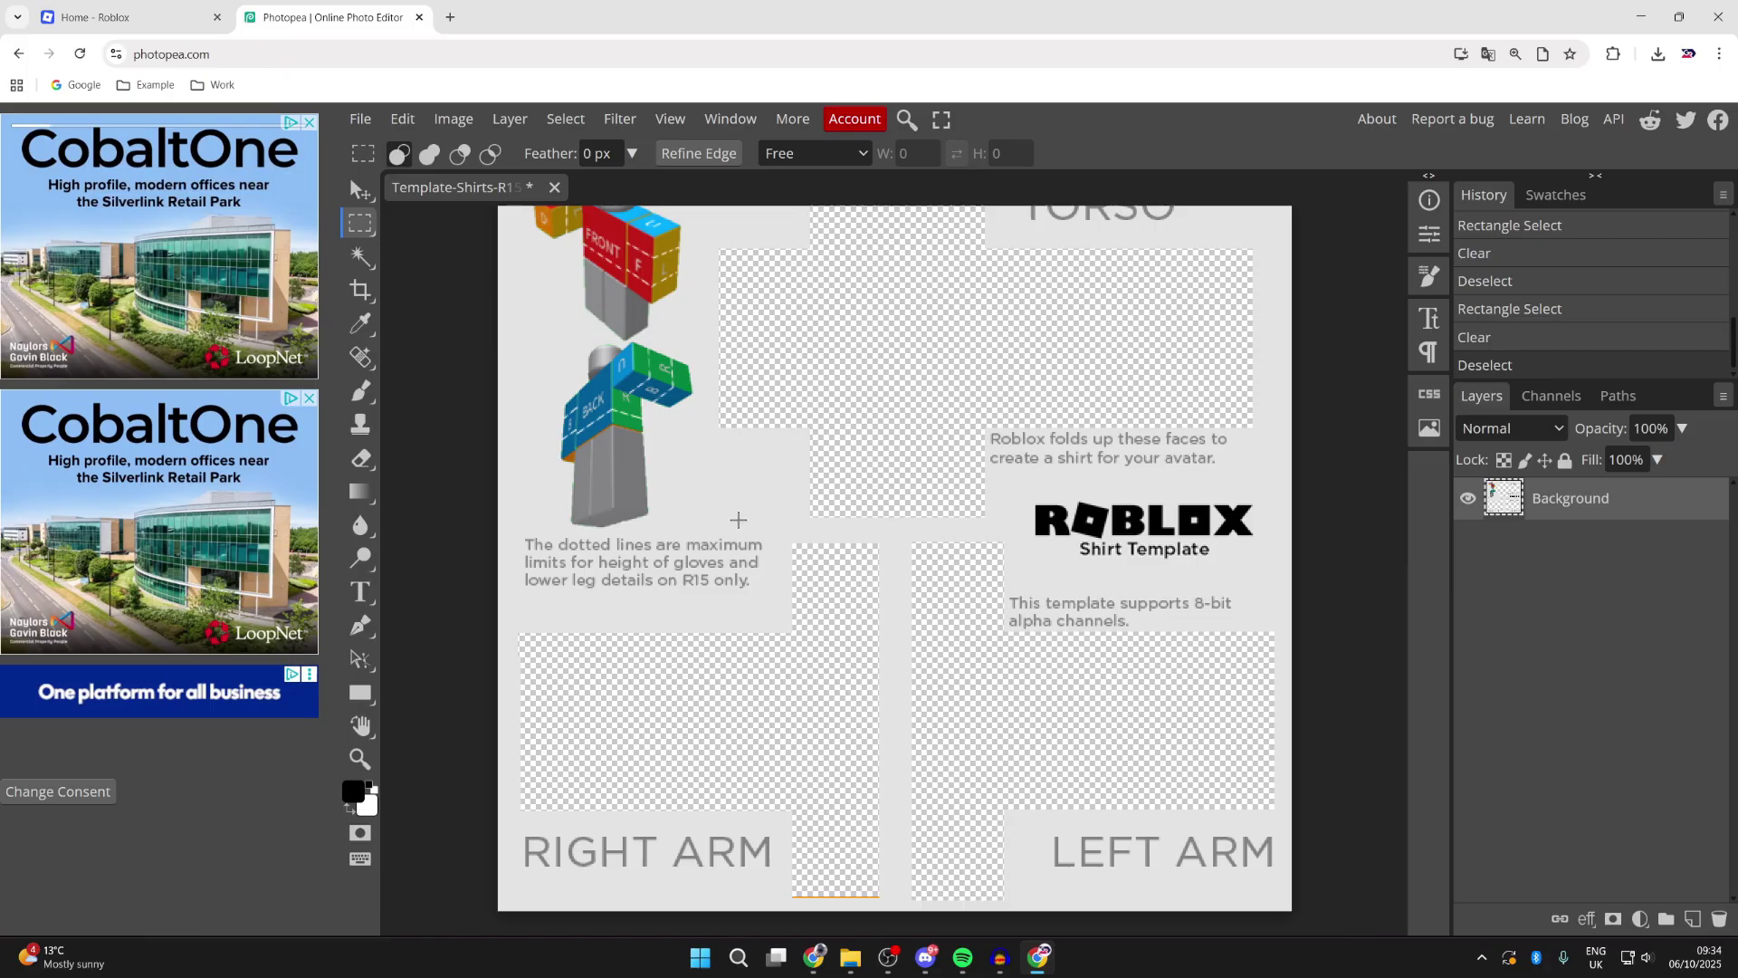
{"action": "scroll", "coordinate": [837, 568], "scroll_direction": "up", "scroll_amount": 1}
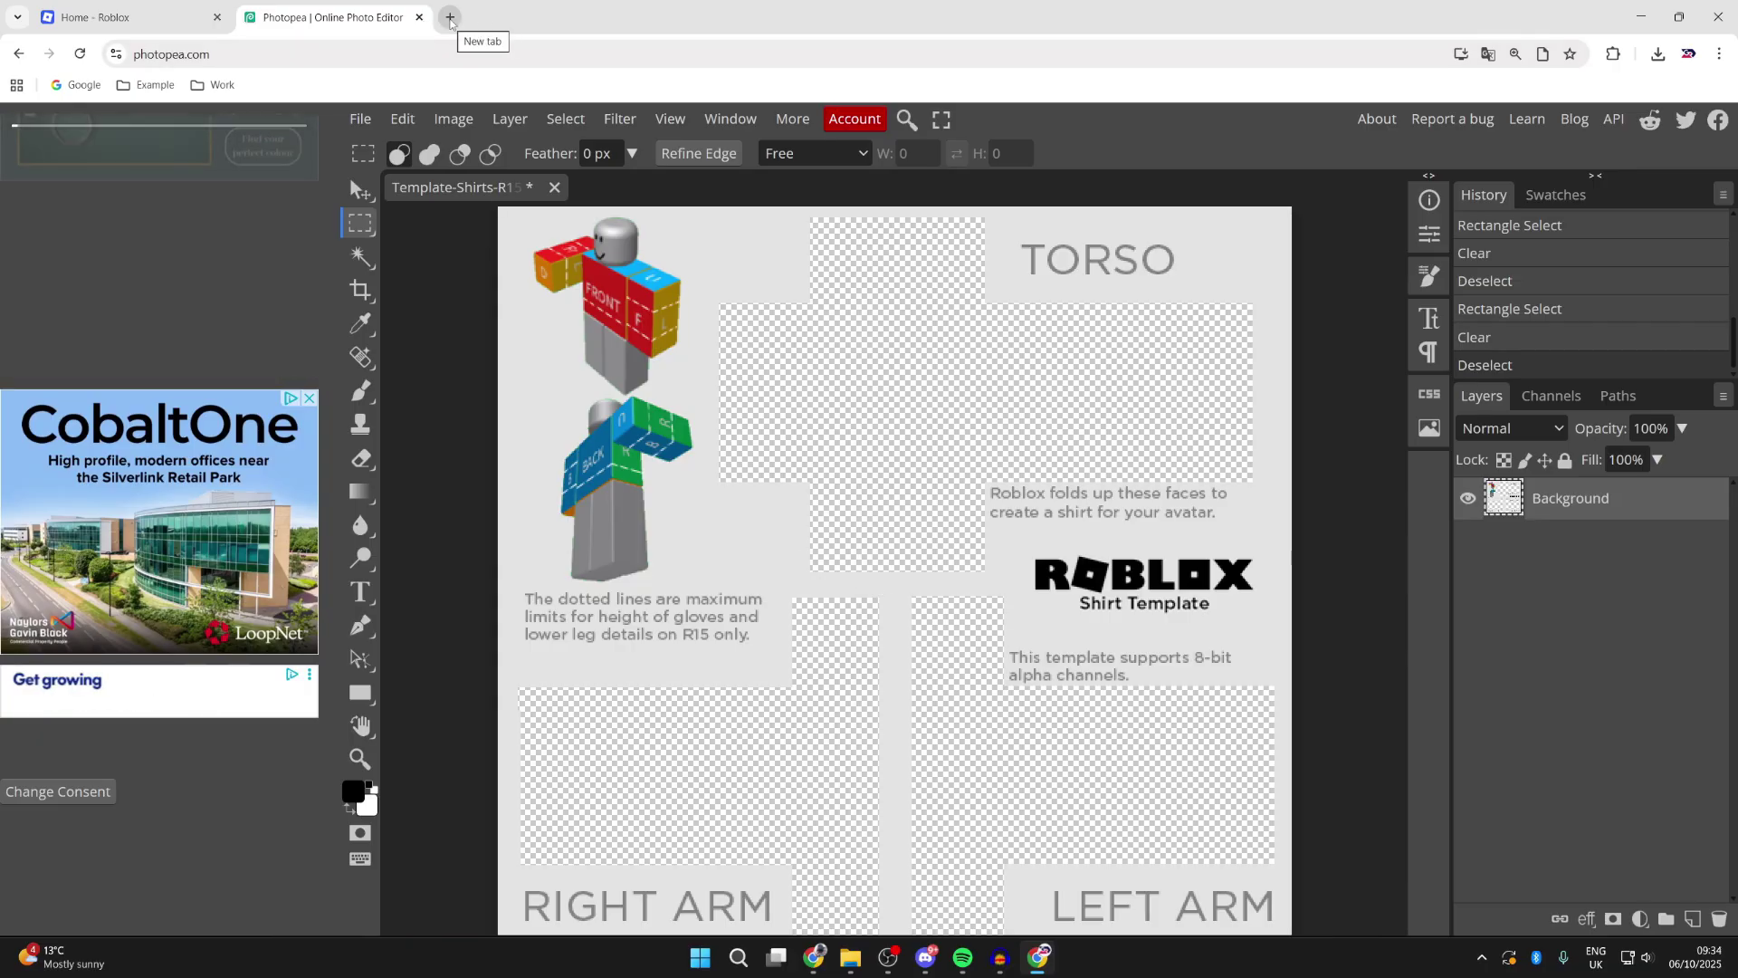
Open Pixabay in a new tab and search it for 'texture' images
{"action": "left_click", "coordinate": [450, 17]}
{"action": "left_click", "coordinate": [712, 455]}
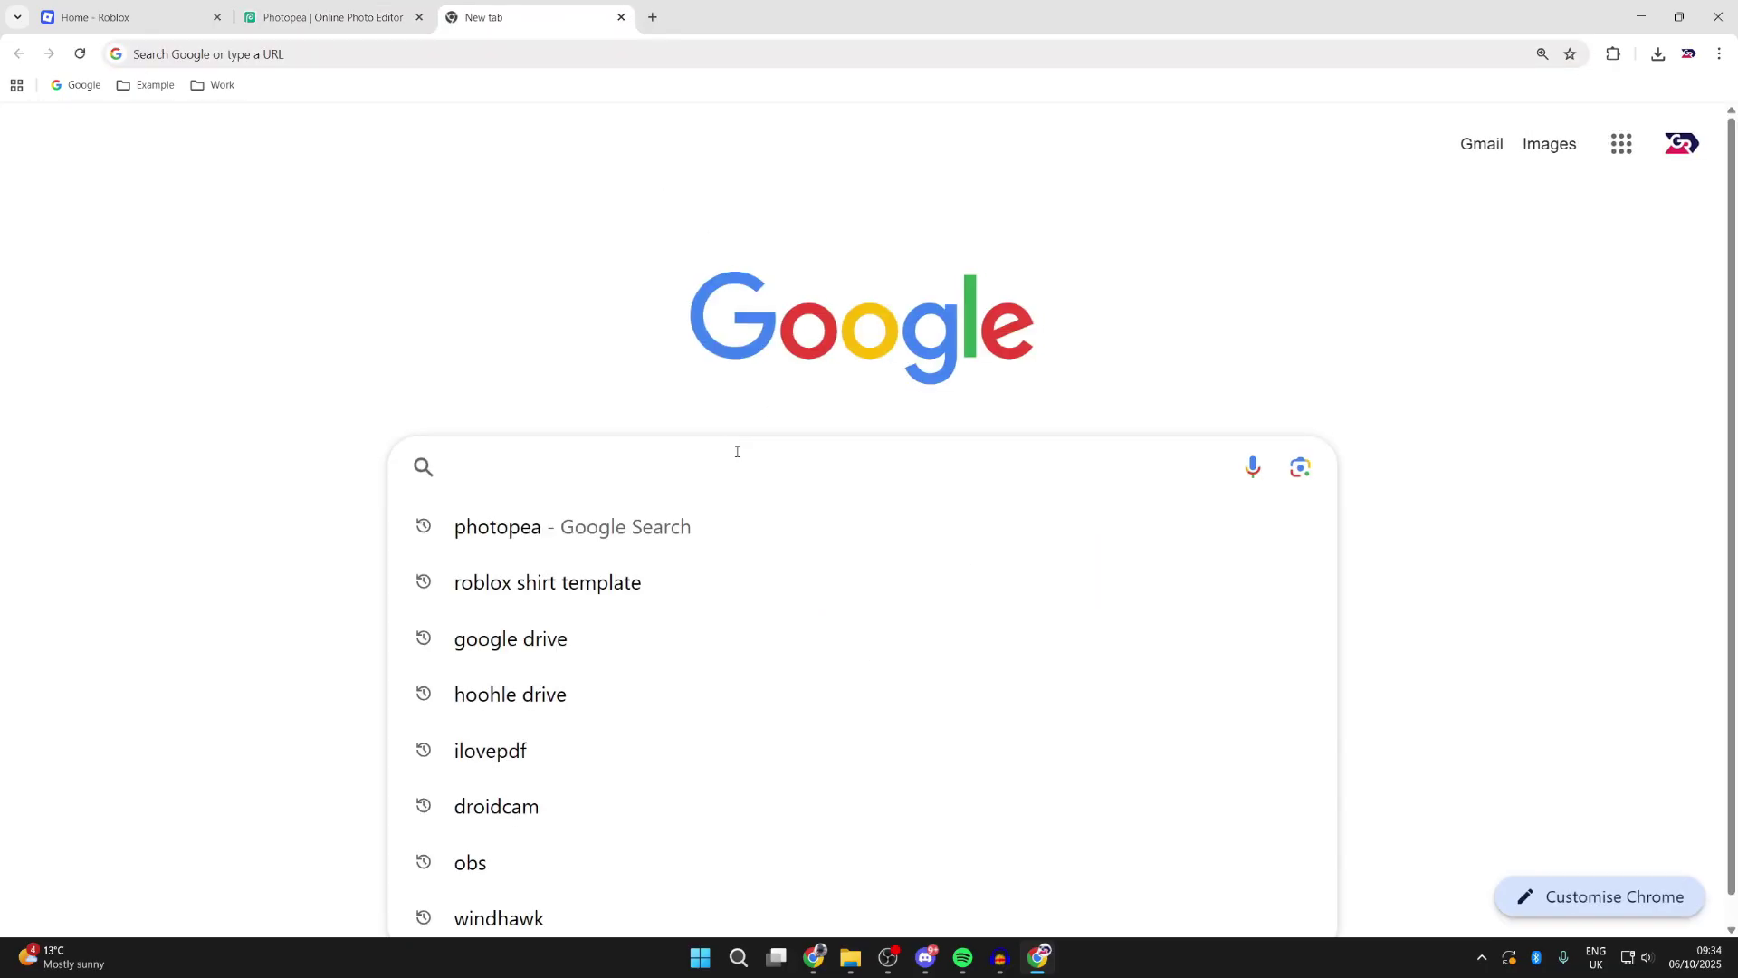
{"action": "type", "text": "pixabay"}
{"action": "key", "text": "Return"}
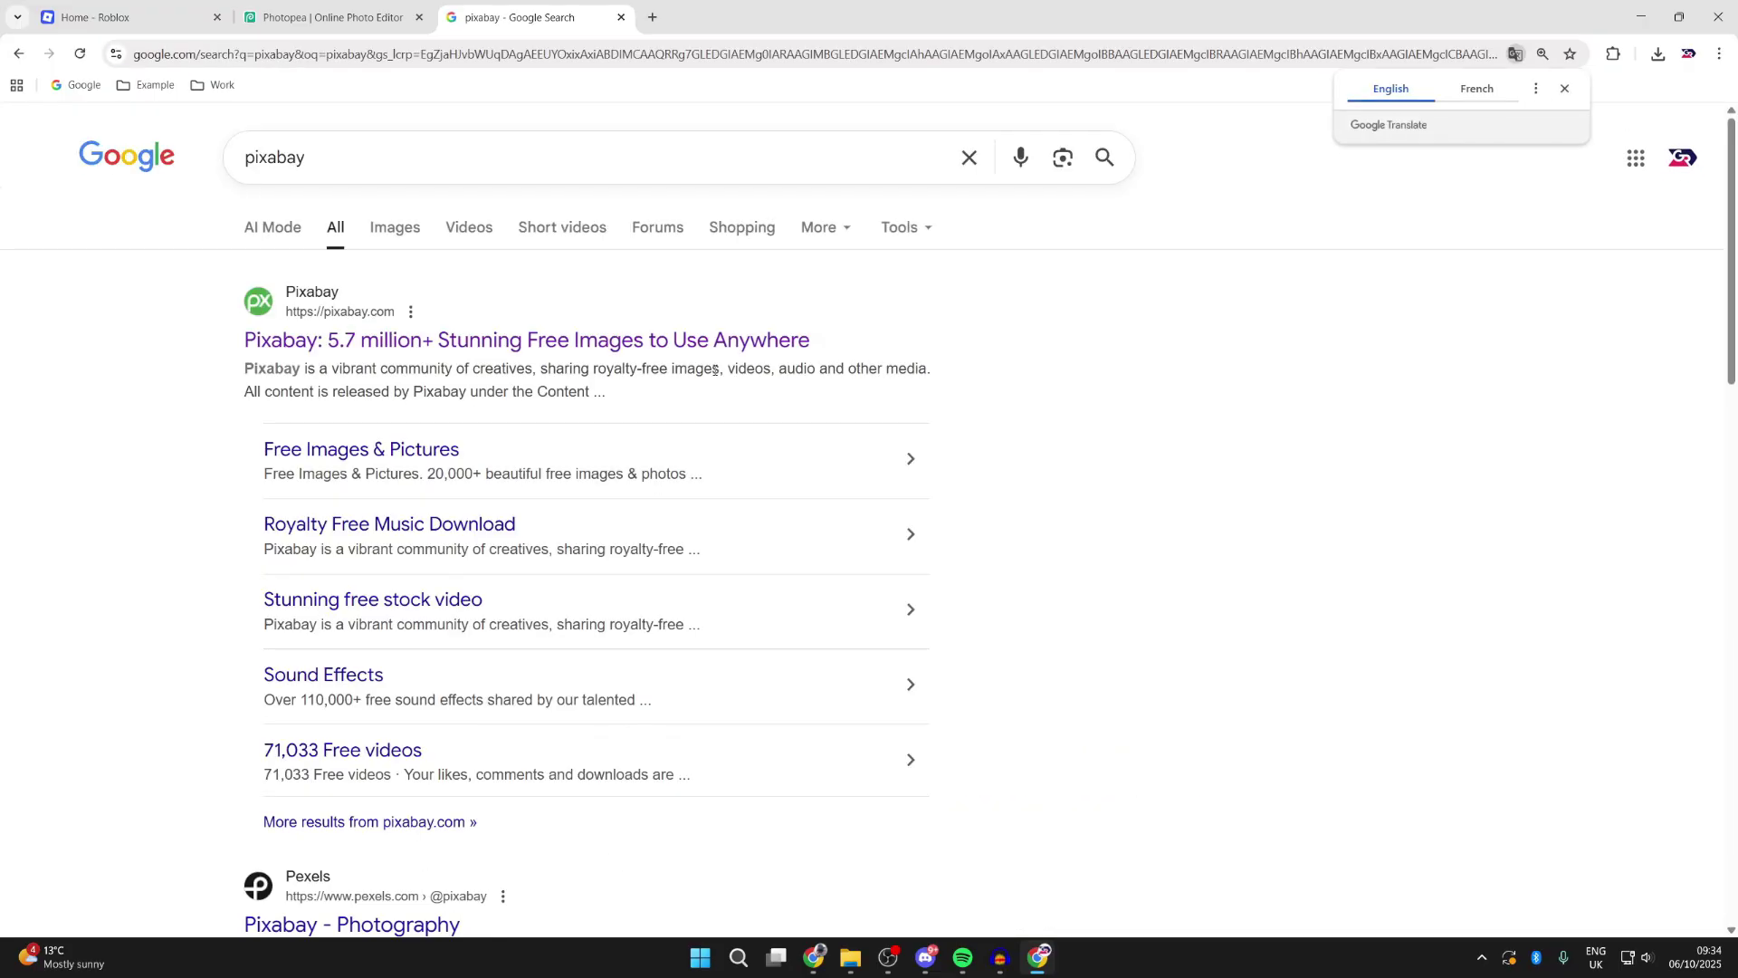
{"action": "left_click", "coordinate": [715, 347]}
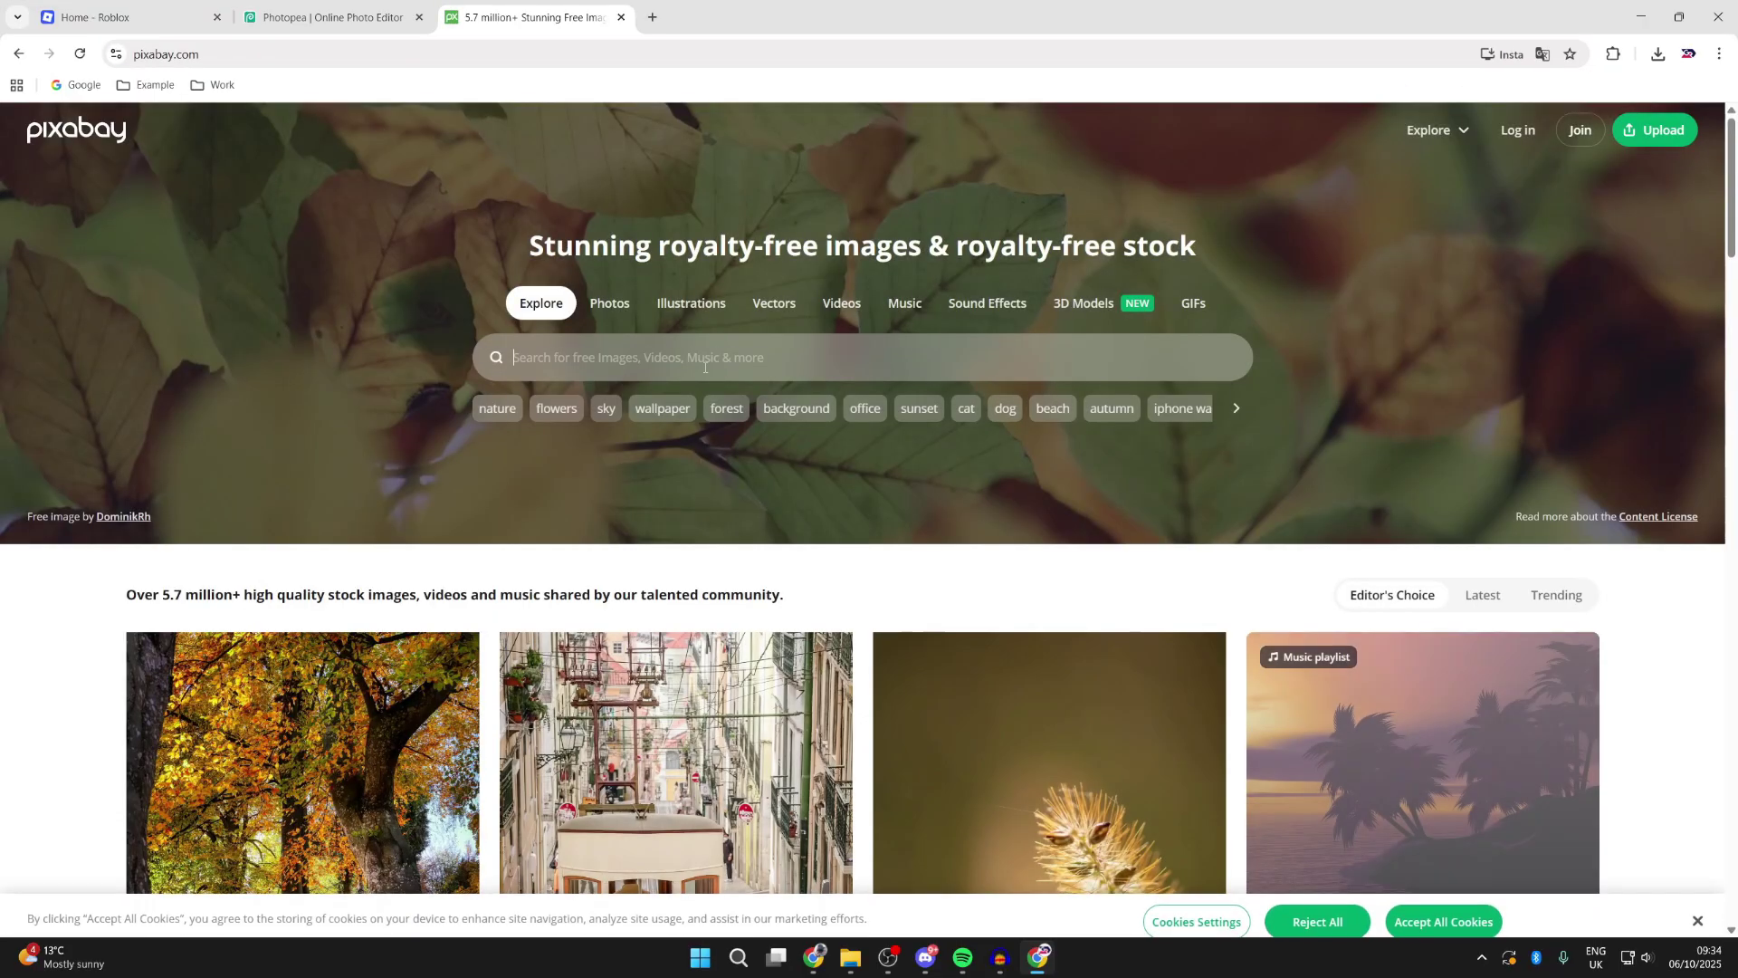
{"action": "left_click", "coordinate": [705, 367]}
{"action": "type", "text": "texture"}
{"action": "key", "text": "Return"}
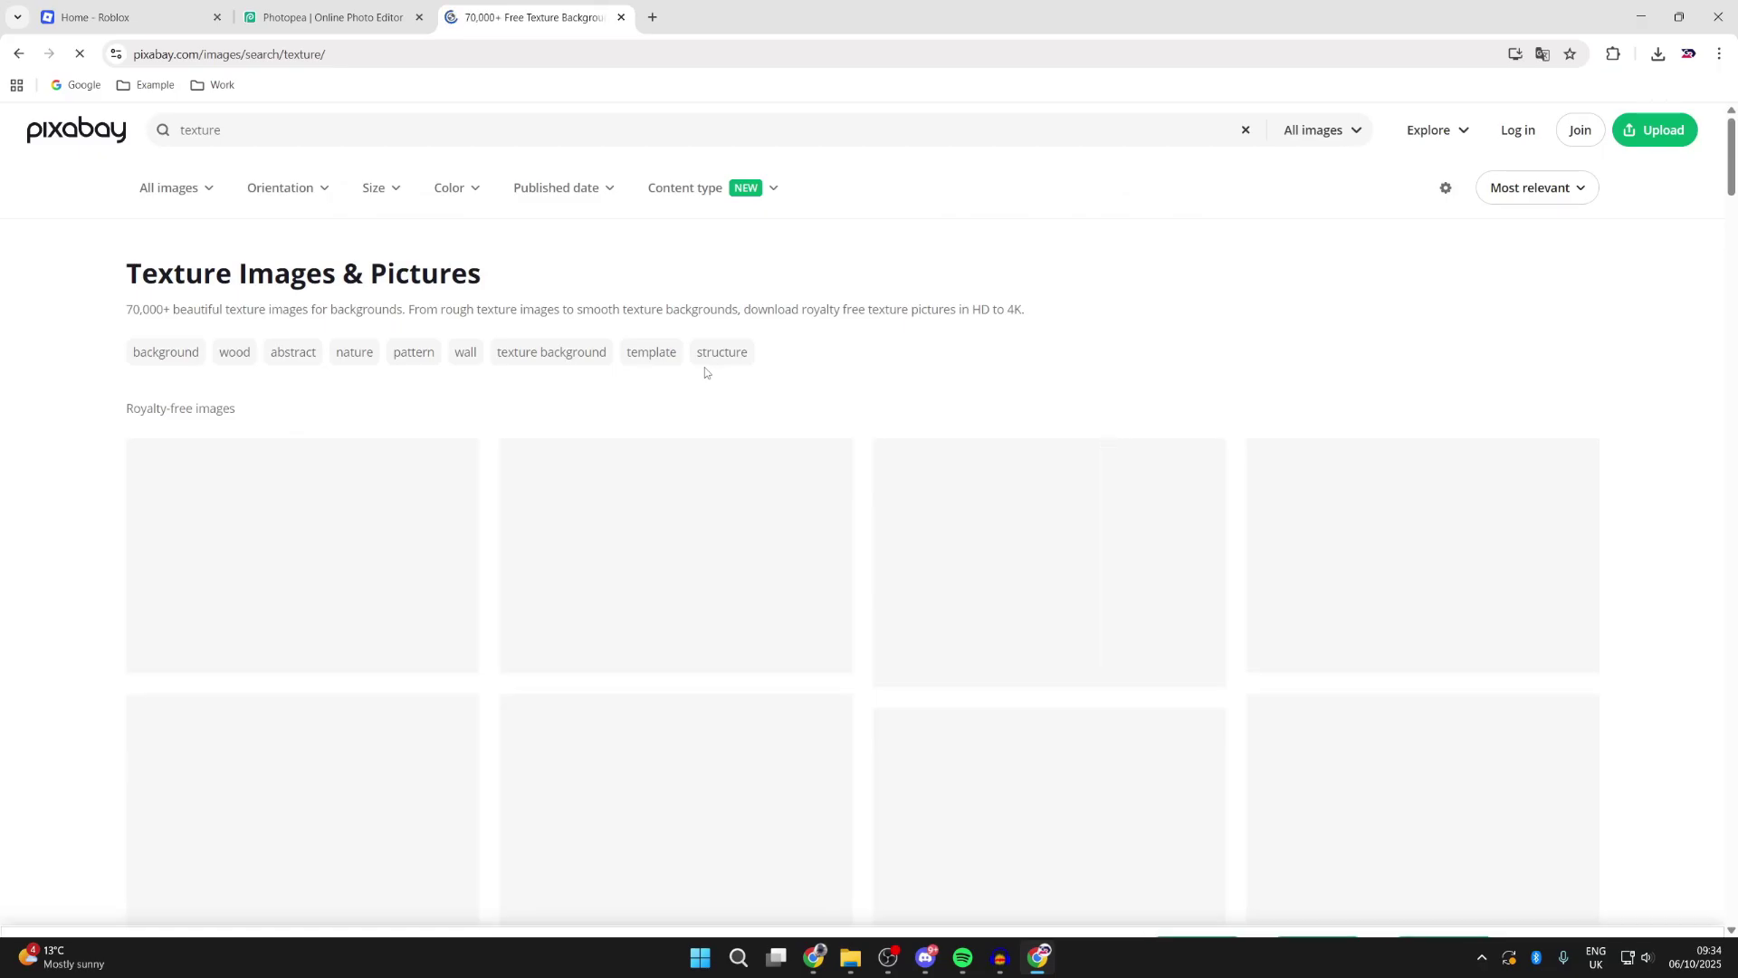
Download the turquoise marble image as marble-7728245_1280.jpg and return to Photopea
{"action": "scroll", "coordinate": [697, 337], "scroll_direction": "down", "scroll_amount": 8}
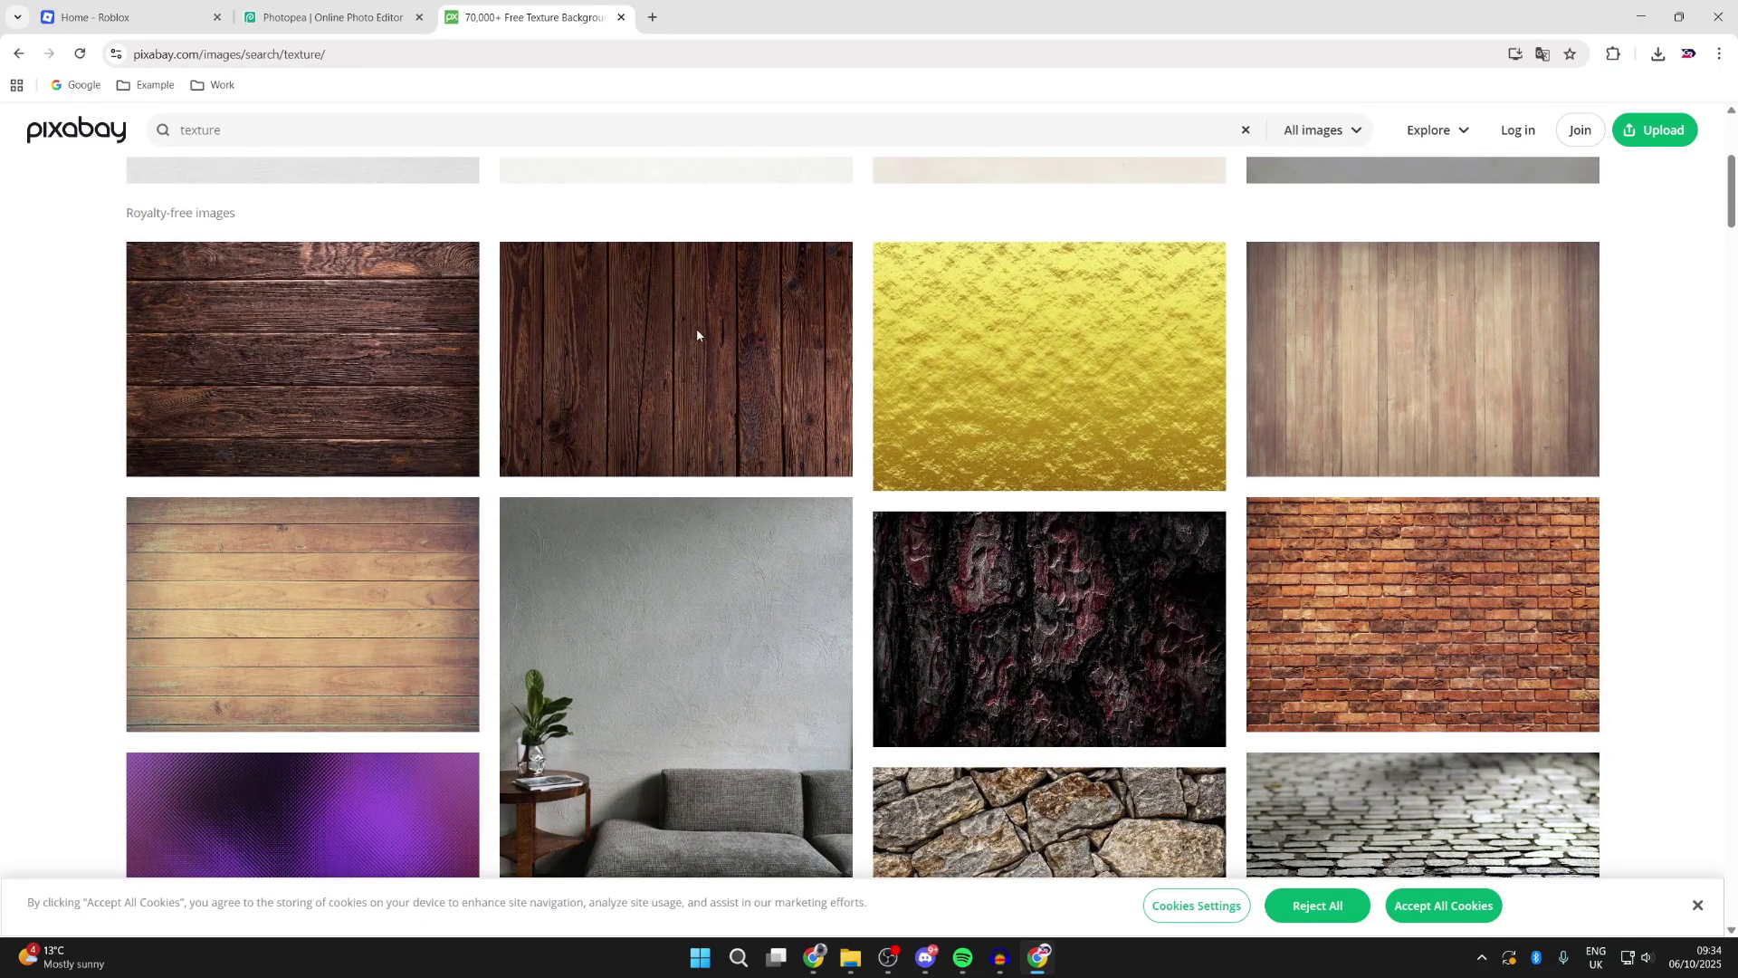
{"action": "scroll", "coordinate": [697, 335], "scroll_direction": "down", "scroll_amount": 10}
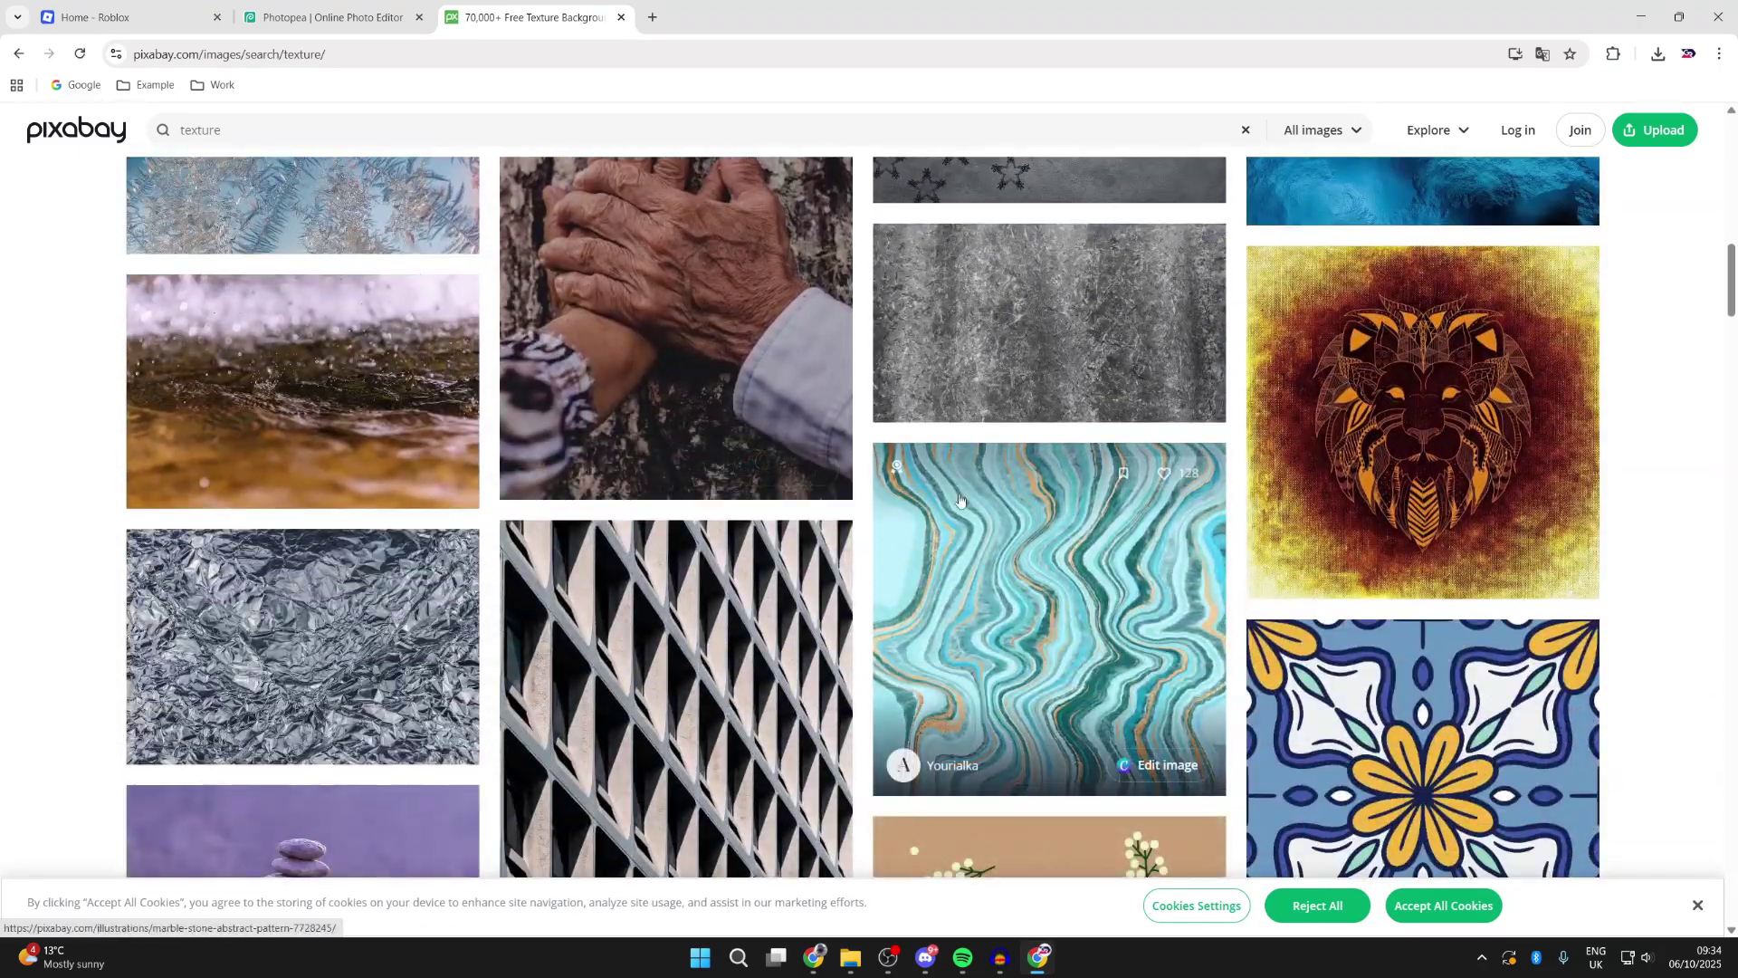
{"action": "scroll", "coordinate": [921, 540], "scroll_direction": "up", "scroll_amount": 2}
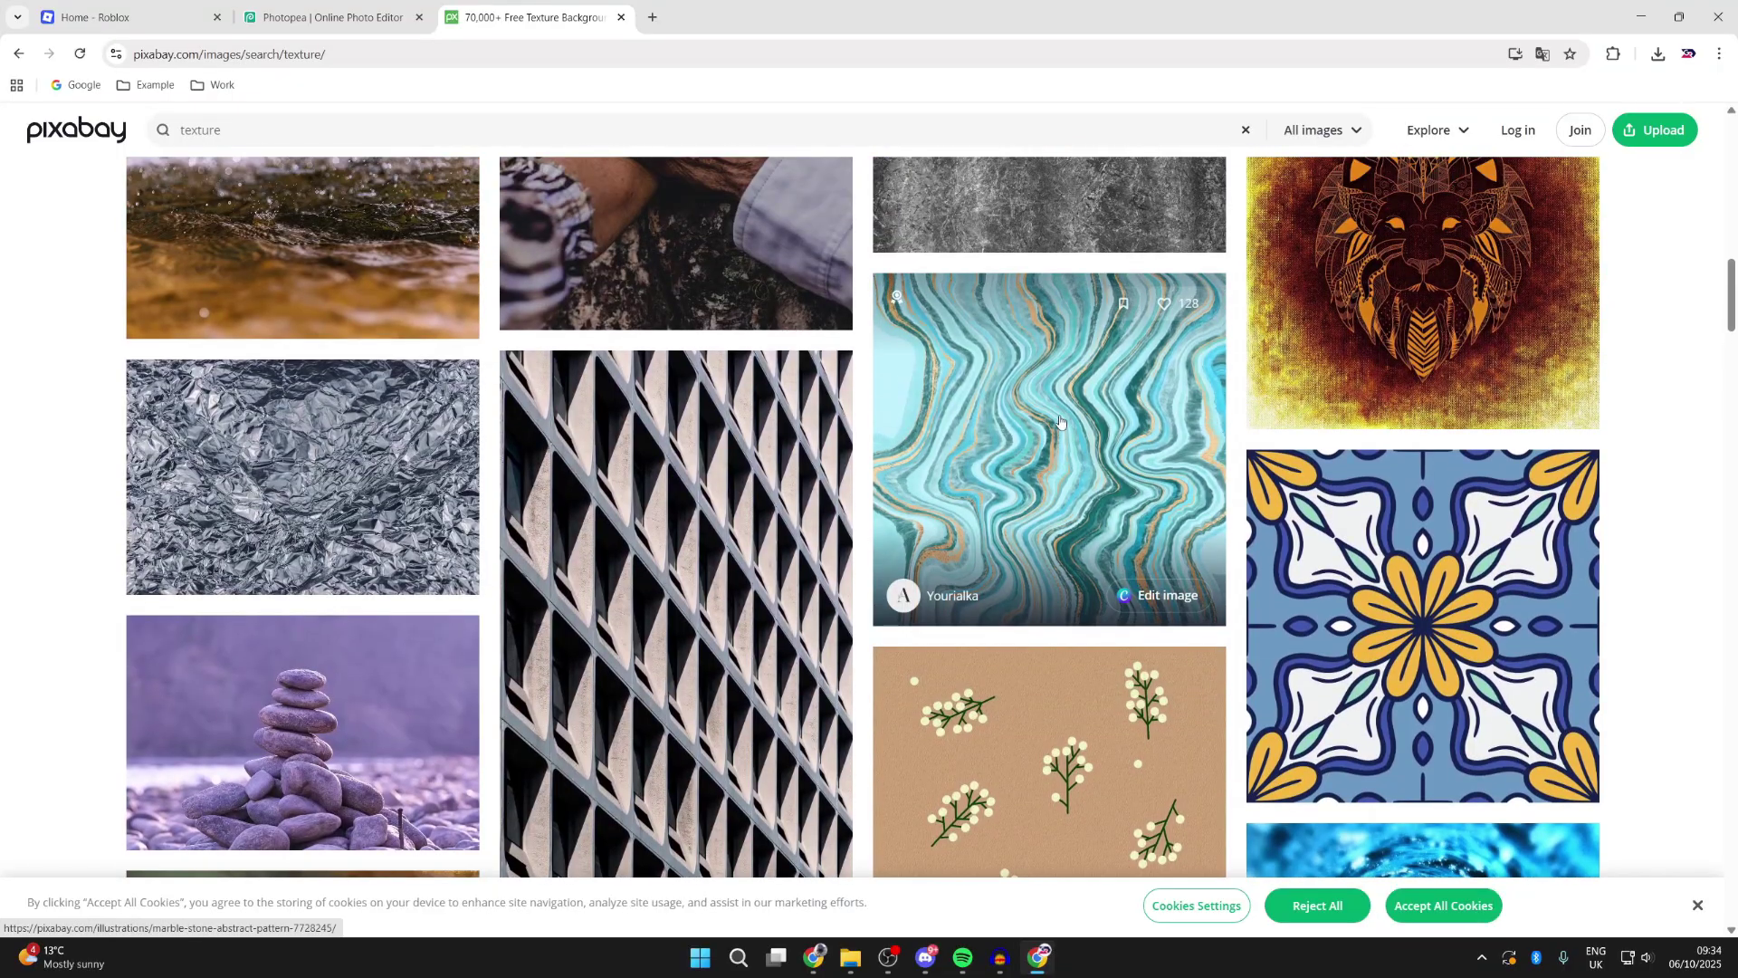
{"action": "left_click", "coordinate": [1061, 420]}
{"action": "left_click", "coordinate": [1539, 240]}
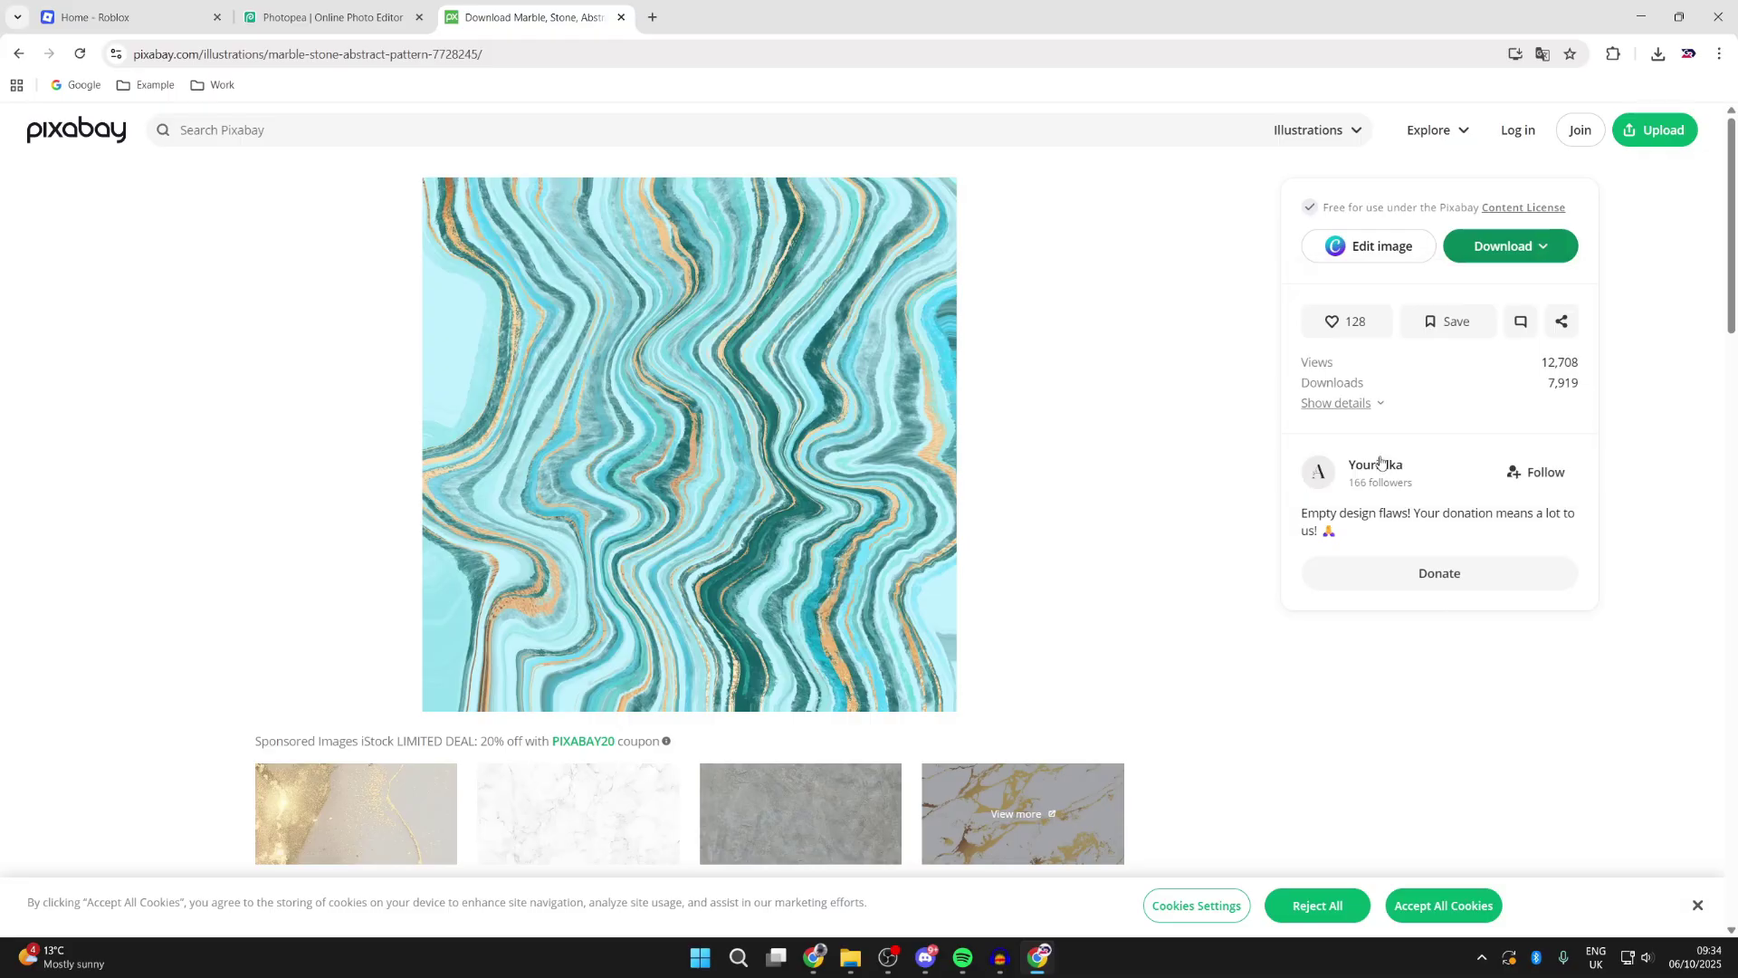
{"action": "left_click", "coordinate": [1382, 460]}
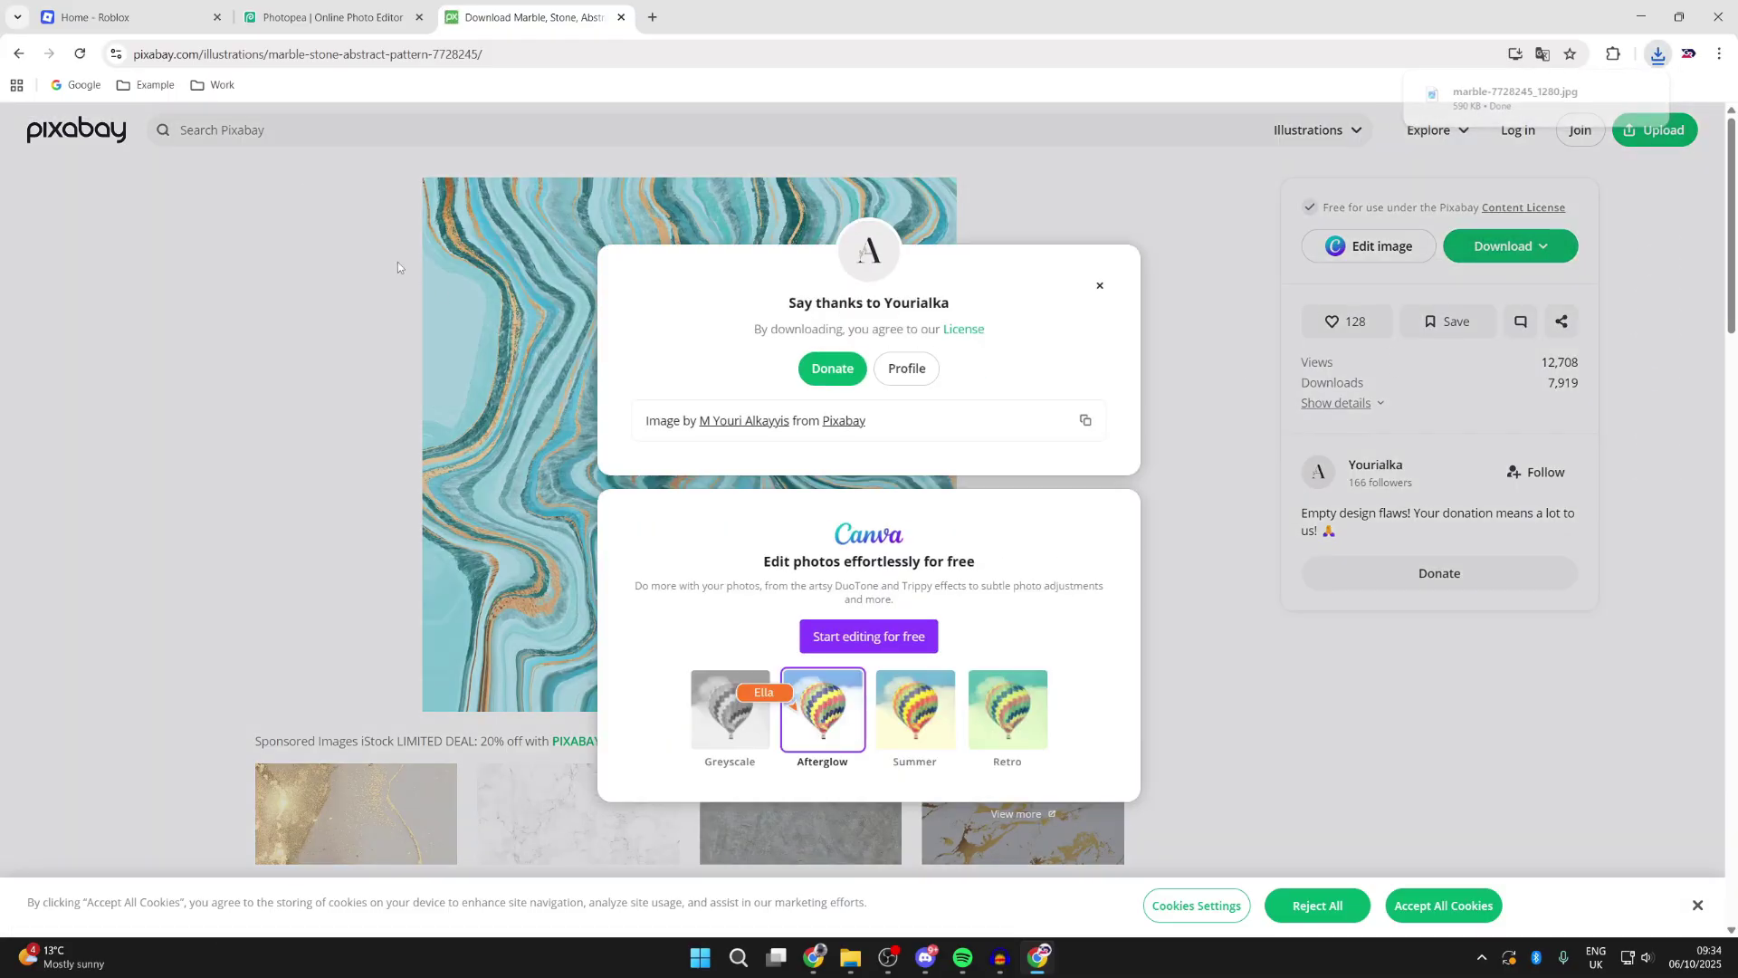
{"action": "left_click", "coordinate": [18, 53]}
{"action": "scroll", "coordinate": [431, 105], "scroll_direction": "down", "scroll_amount": 10}
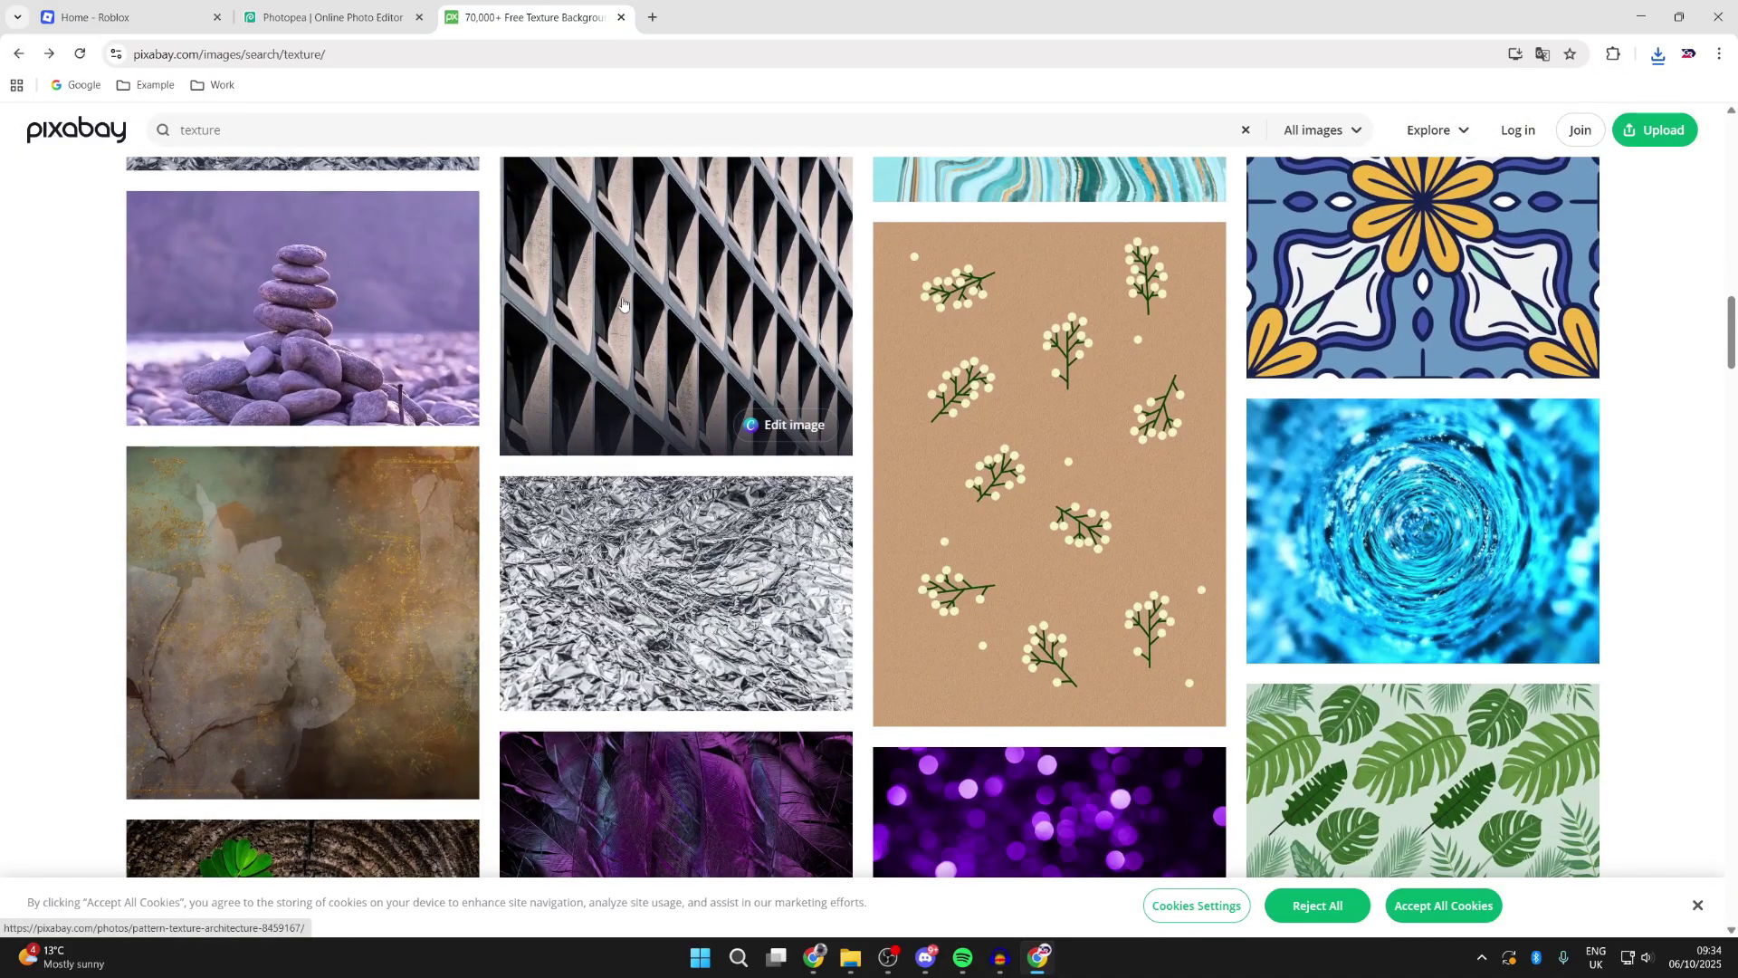
{"action": "left_click", "coordinate": [348, 11]}
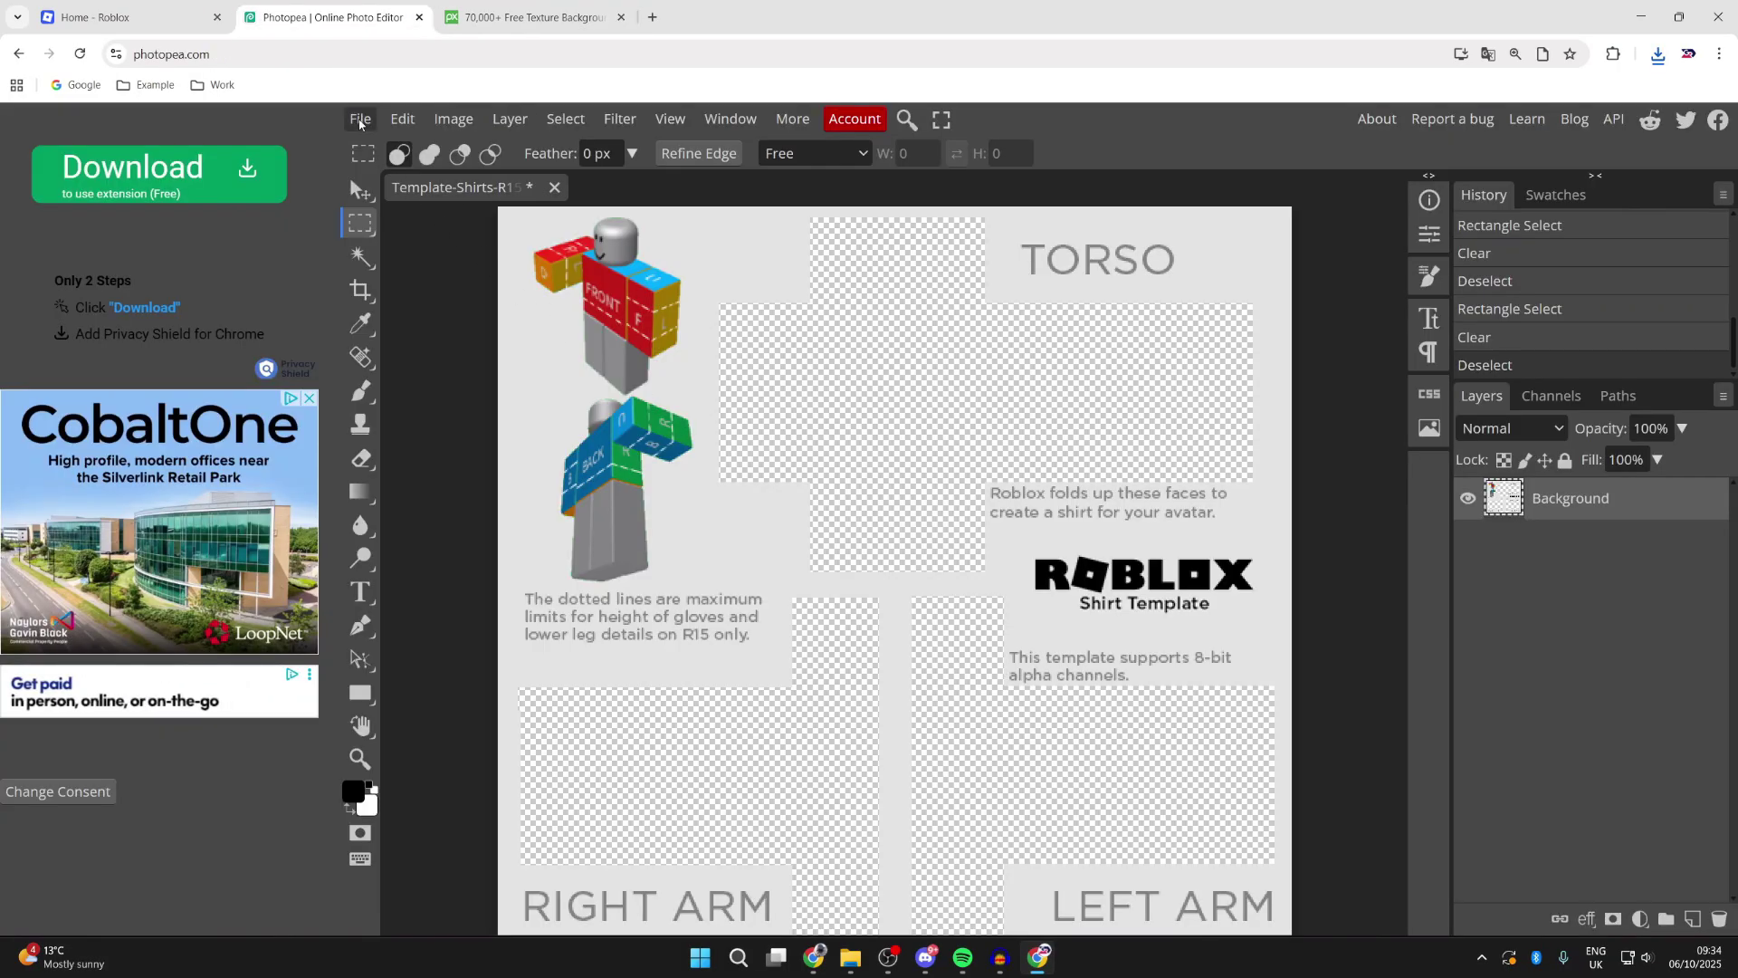
Place marble-7728245_1280.jpg, stretch it to the canvas edges, and move it below the template layer
{"action": "left_click", "coordinate": [360, 120]}
{"action": "left_click", "coordinate": [387, 182]}
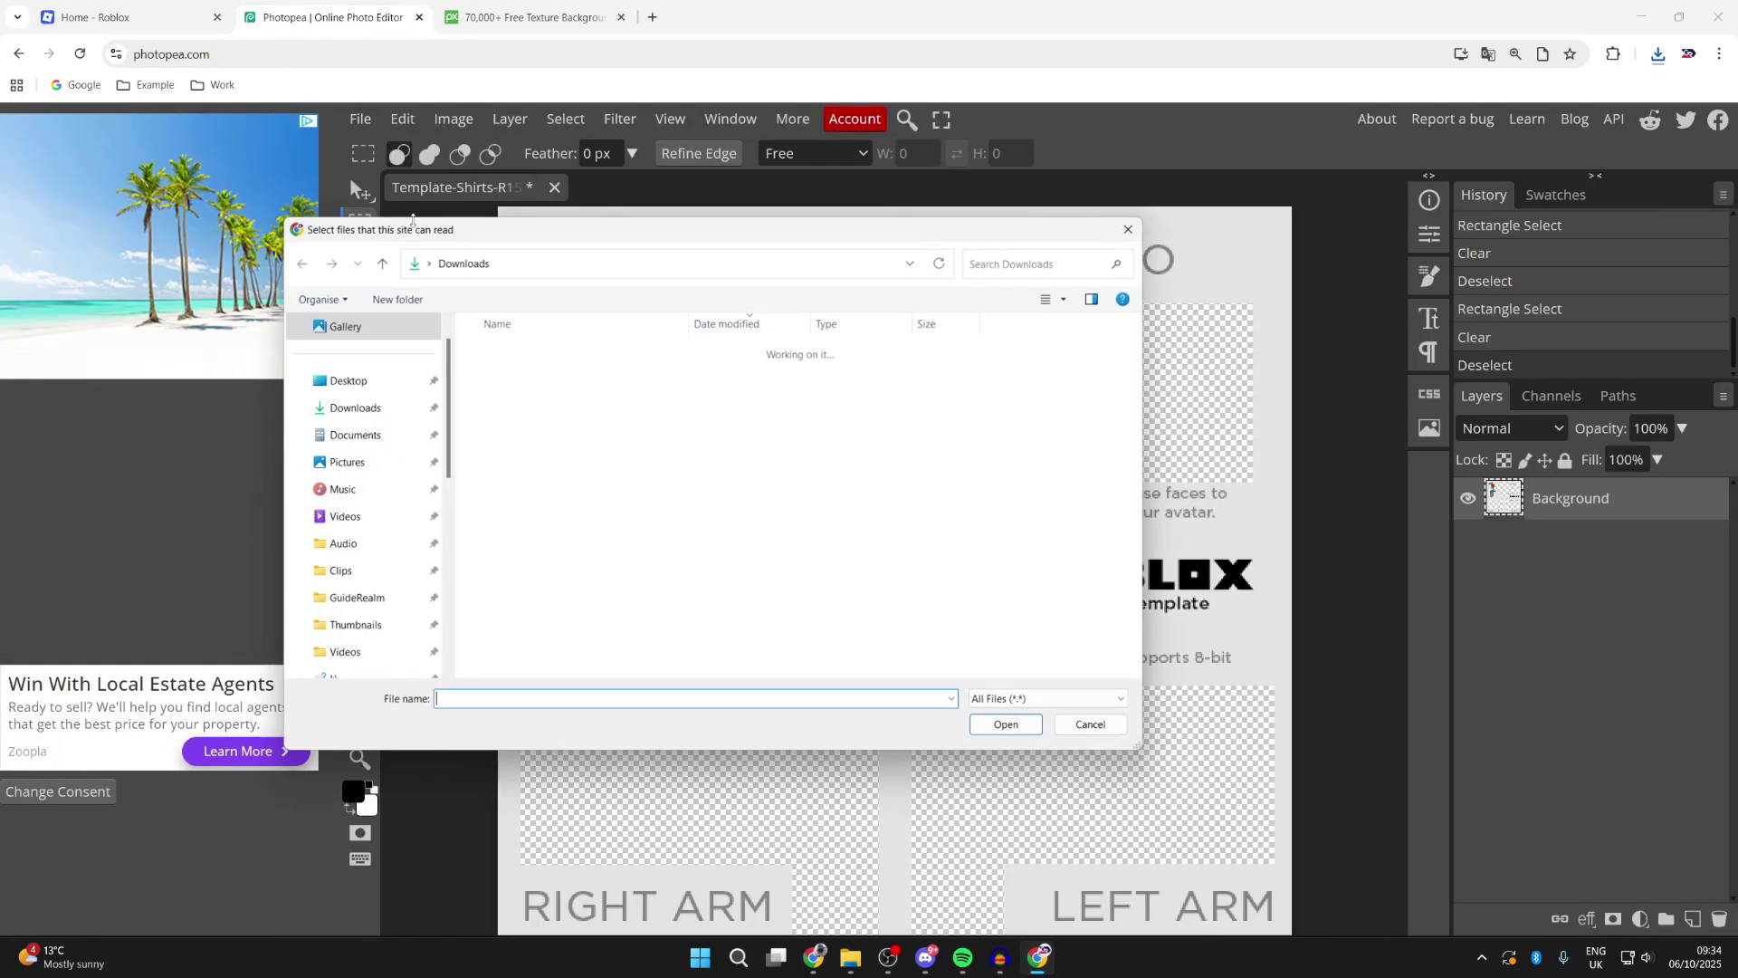
{"action": "left_click", "coordinate": [588, 373]}
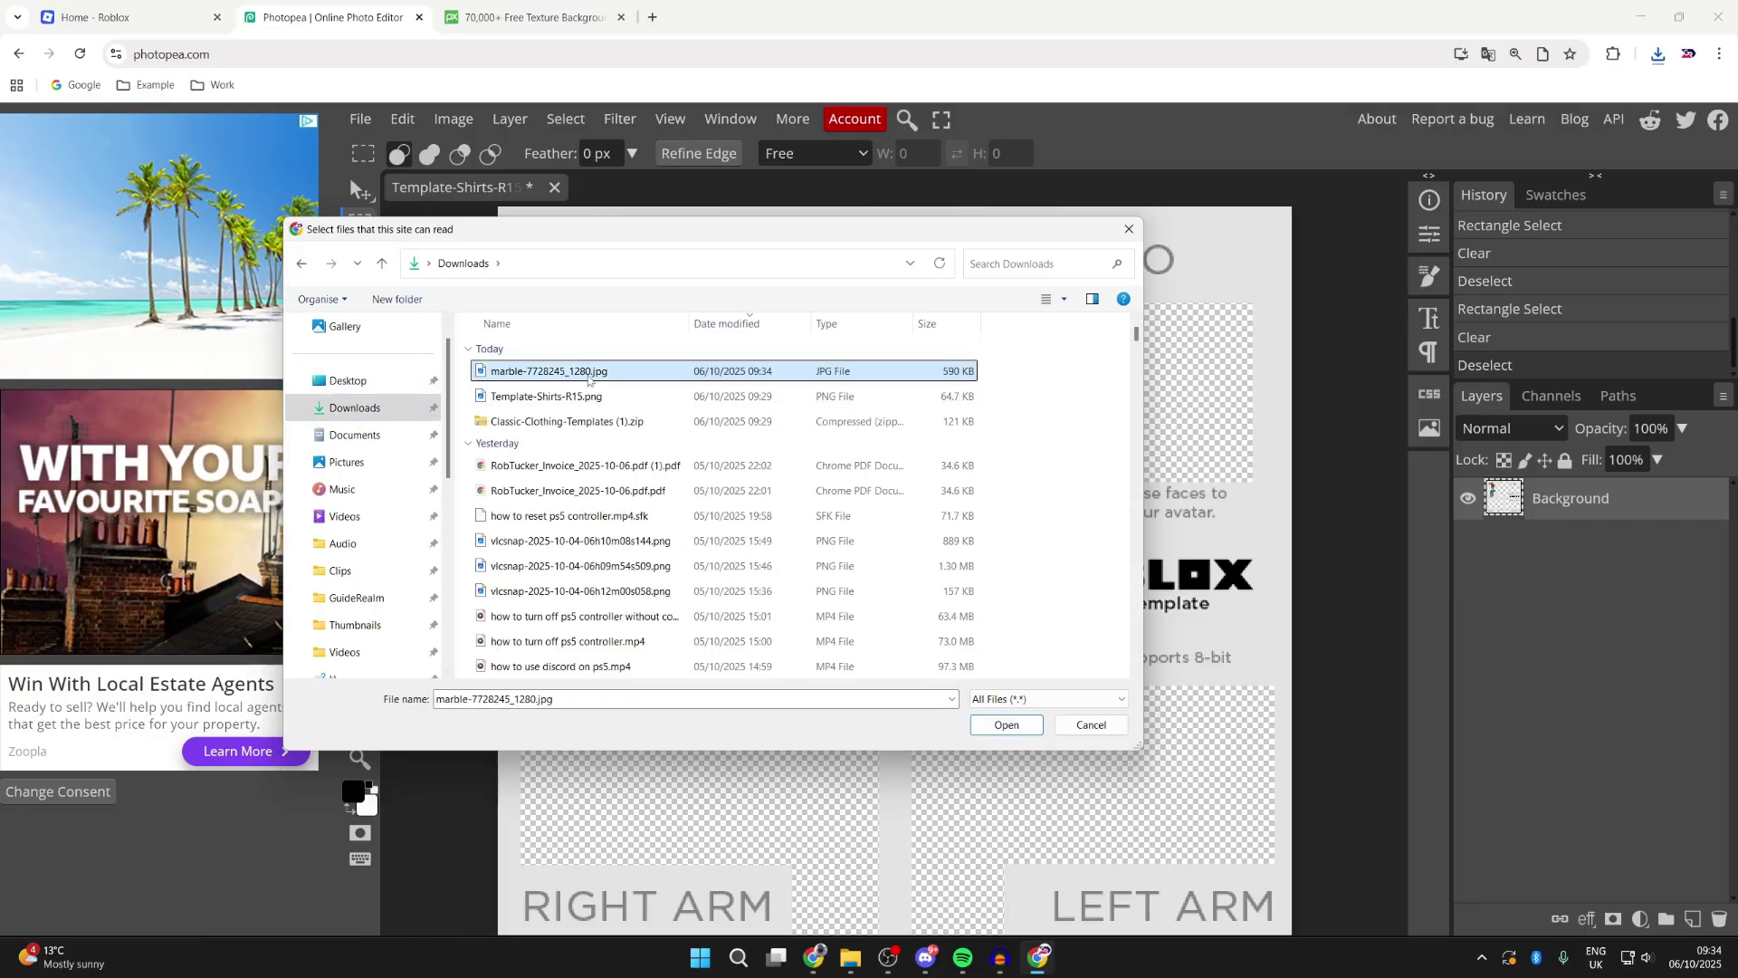
{"action": "left_click", "coordinate": [1000, 724]}
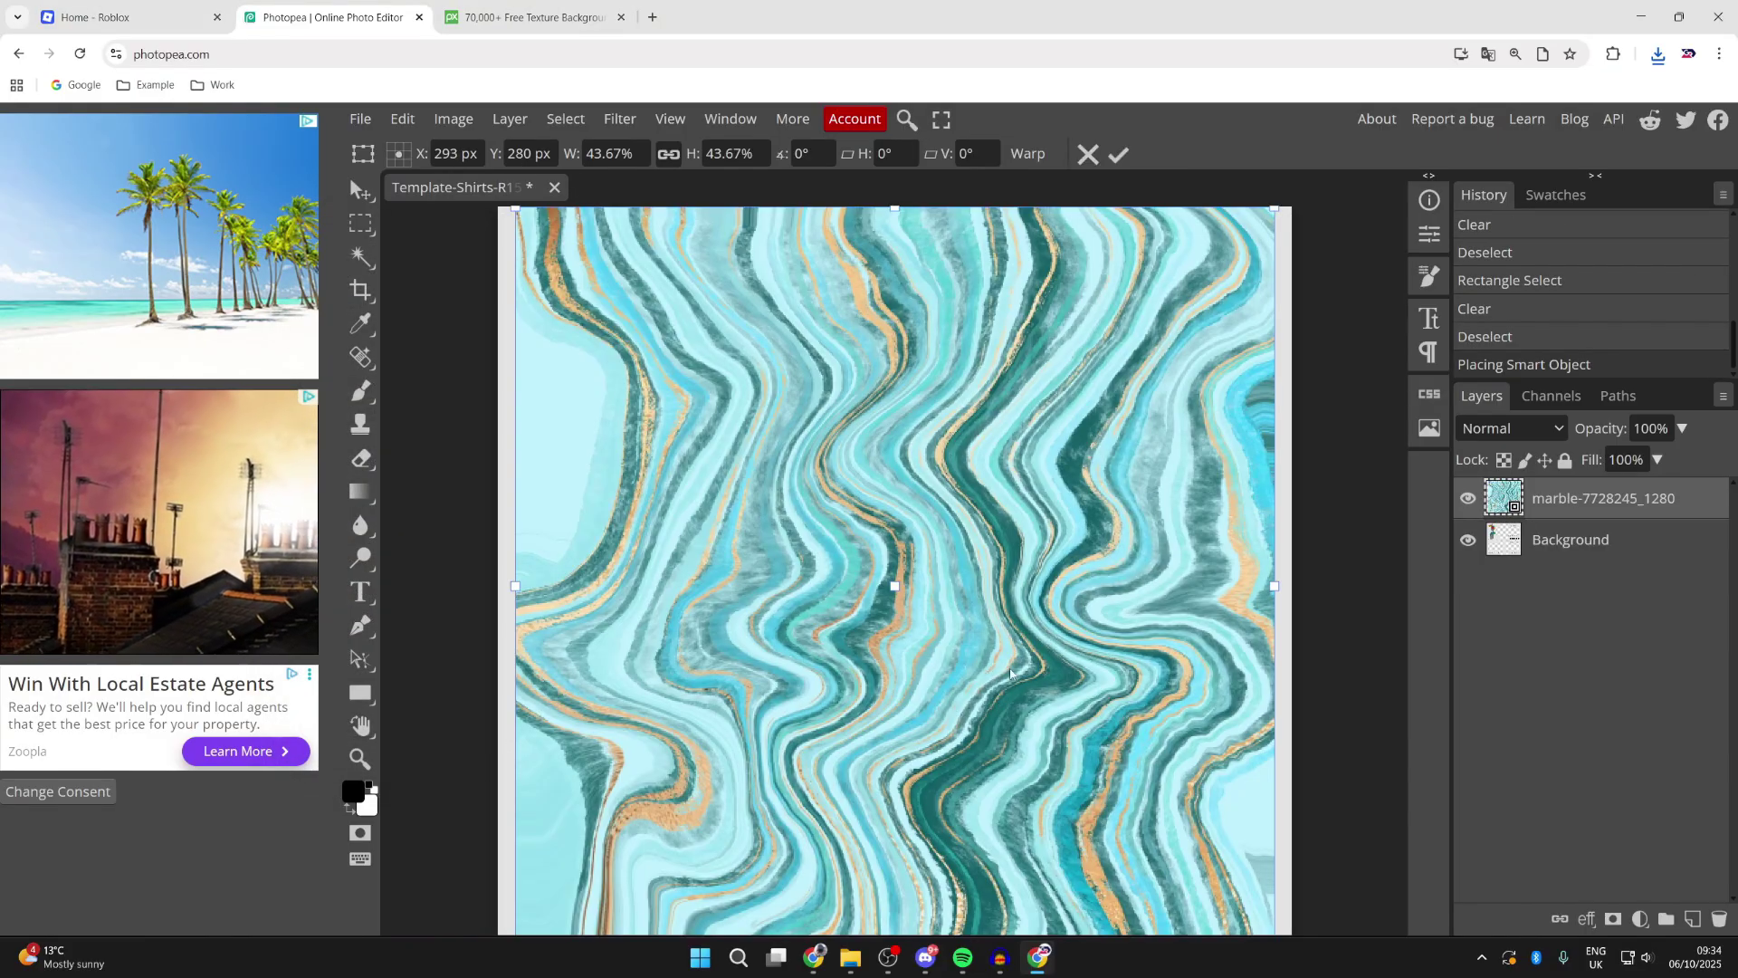
{"action": "left_click_drag", "start_coordinate": [515, 585], "coordinate": [504, 586]}
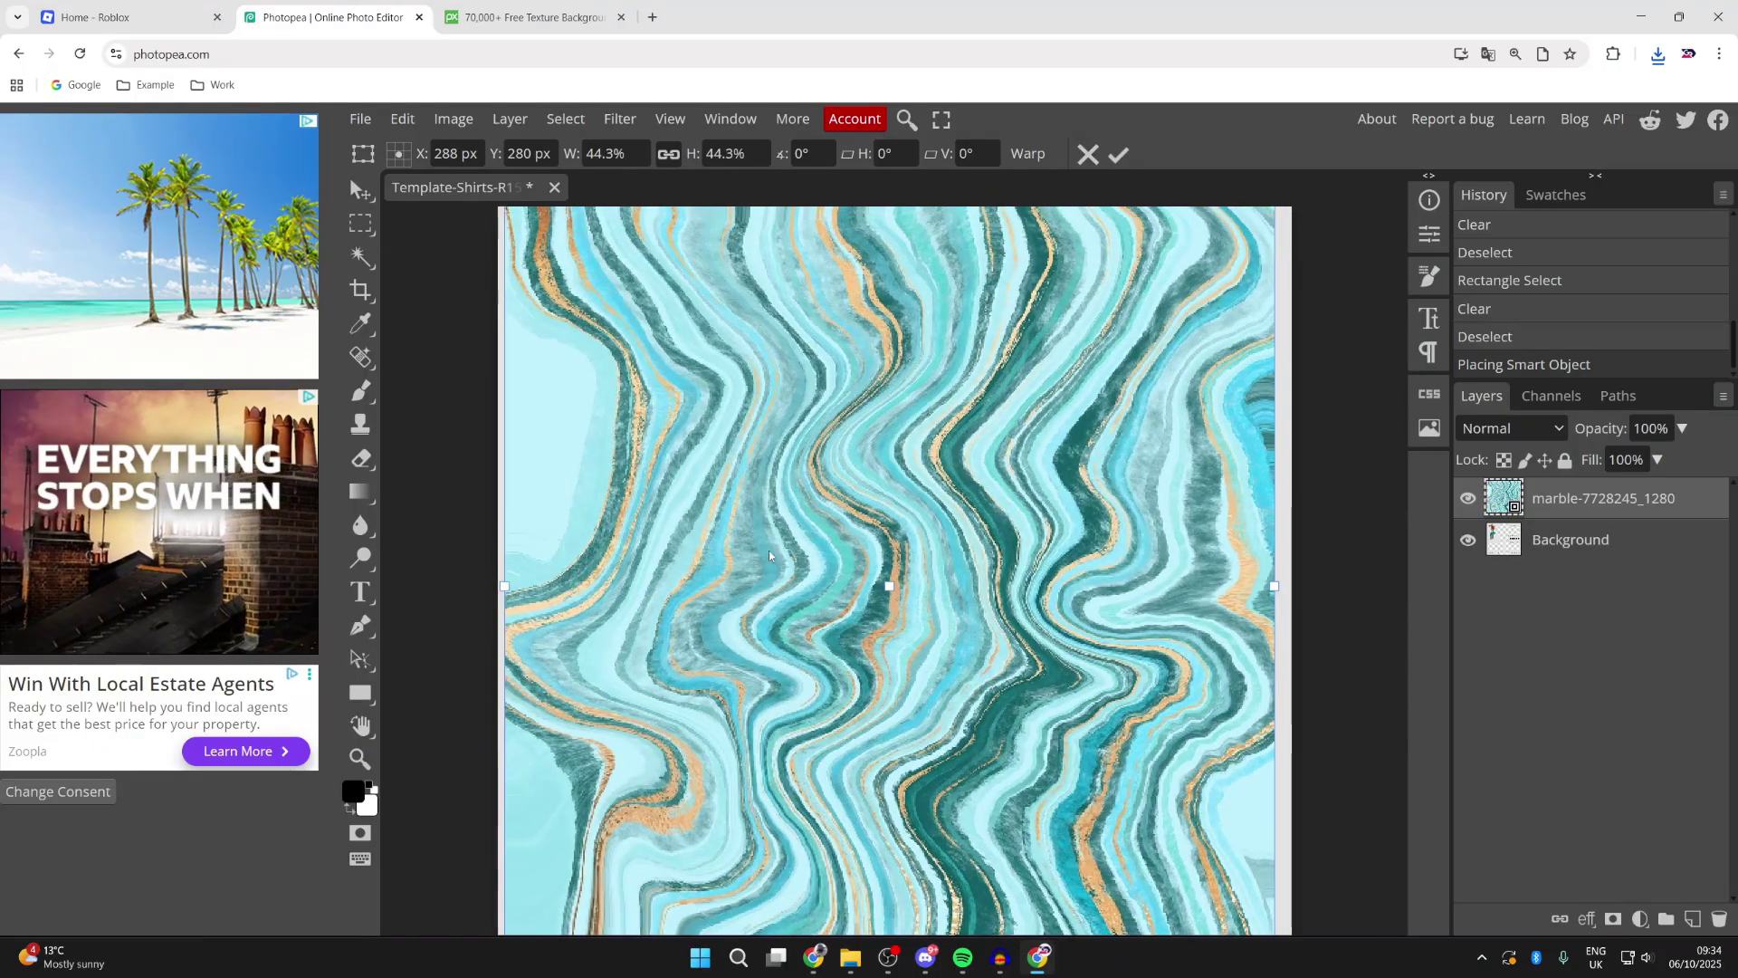
{"action": "left_click_drag", "start_coordinate": [1274, 586], "coordinate": [1292, 586]}
{"action": "left_click", "coordinate": [1119, 154]}
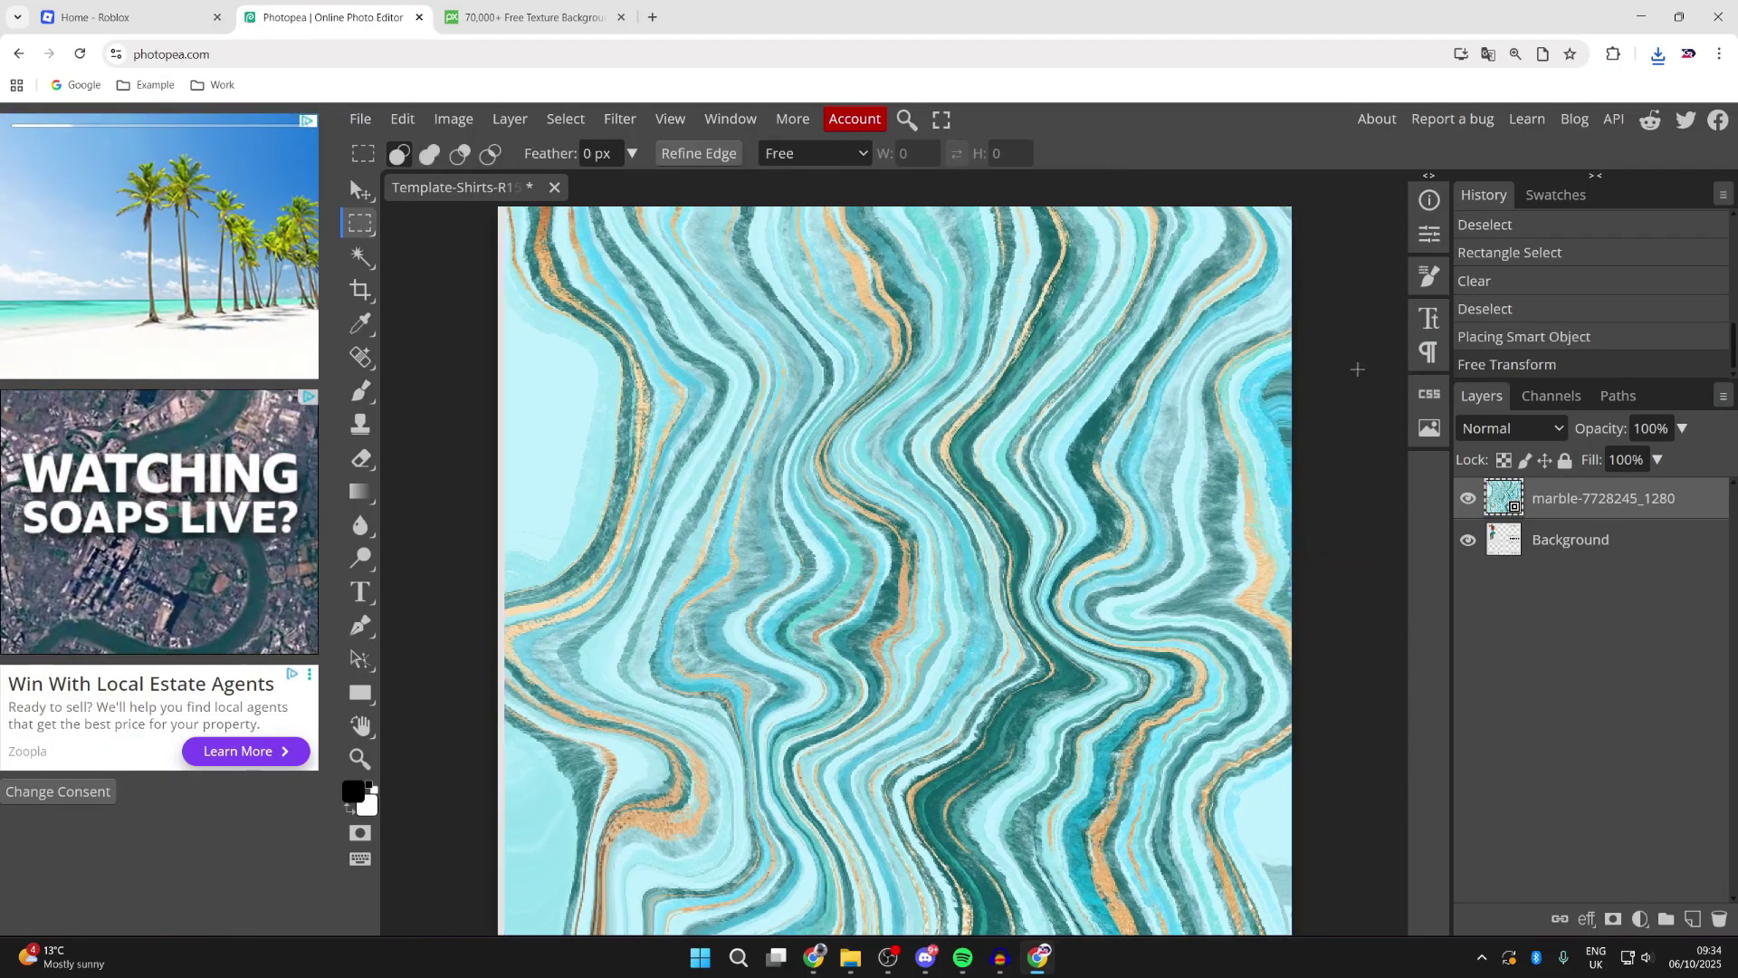
{"action": "left_click_drag", "start_coordinate": [1550, 498], "coordinate": [1554, 545]}
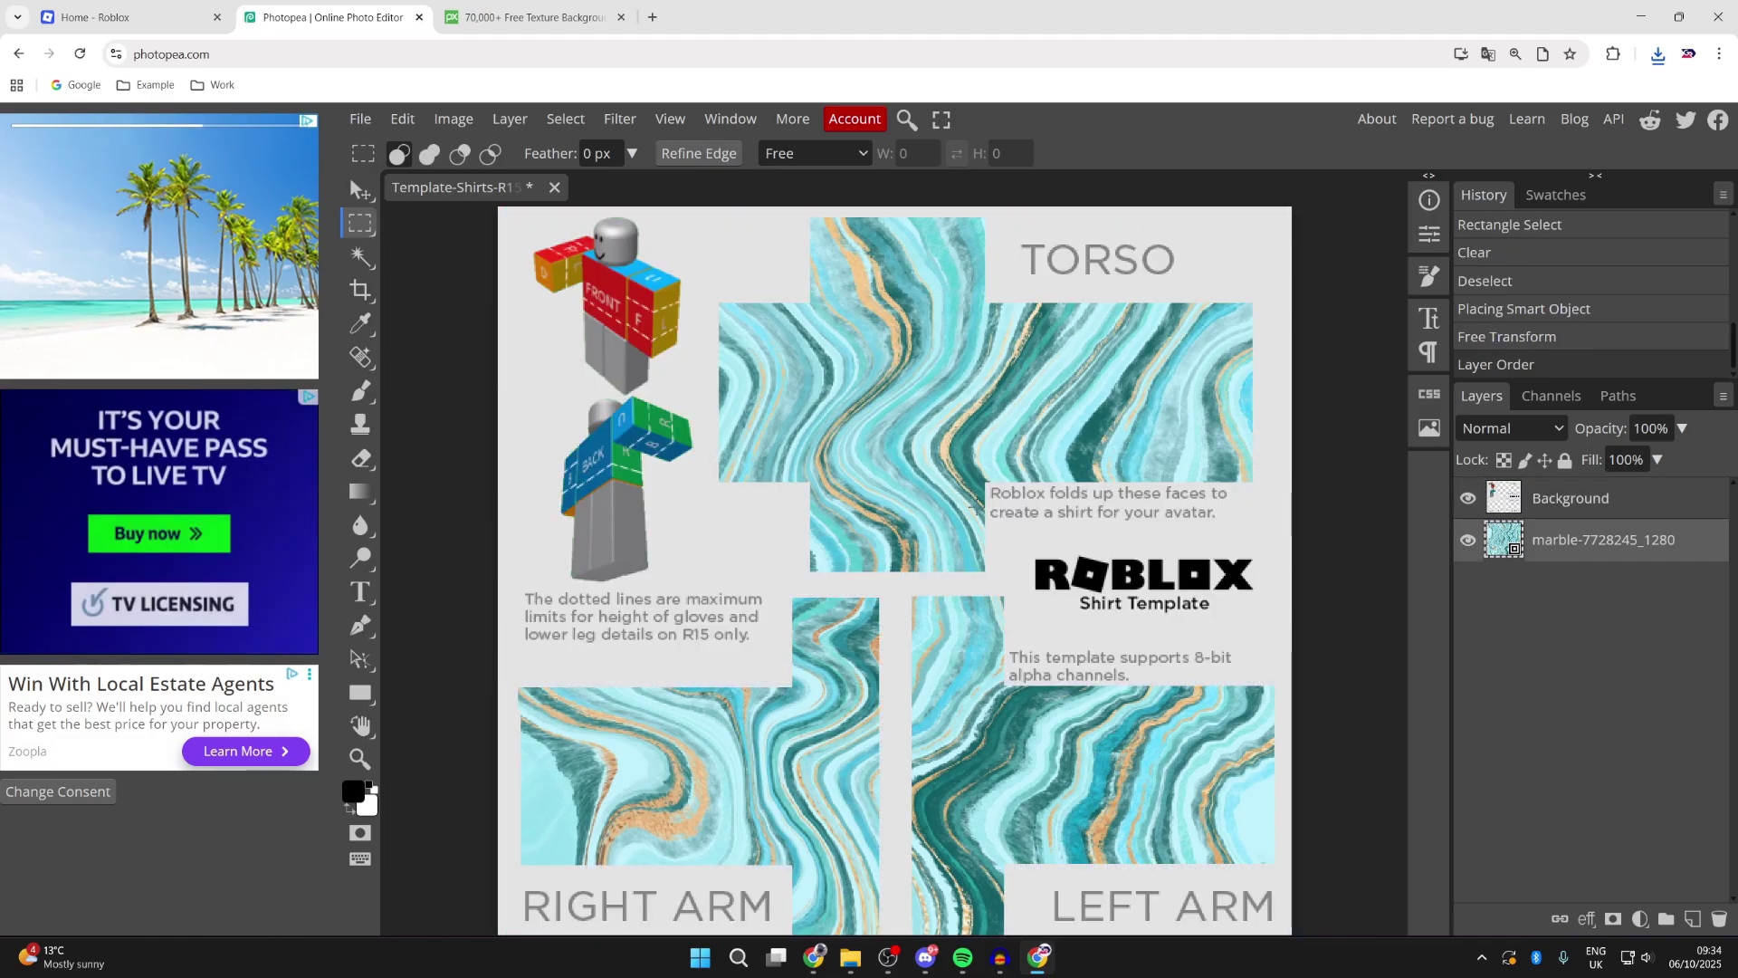
Rasterize the marble layer, test-erase a right-arm selection, then undo and deselect
{"action": "scroll", "coordinate": [937, 762], "scroll_direction": "down", "scroll_amount": 1}
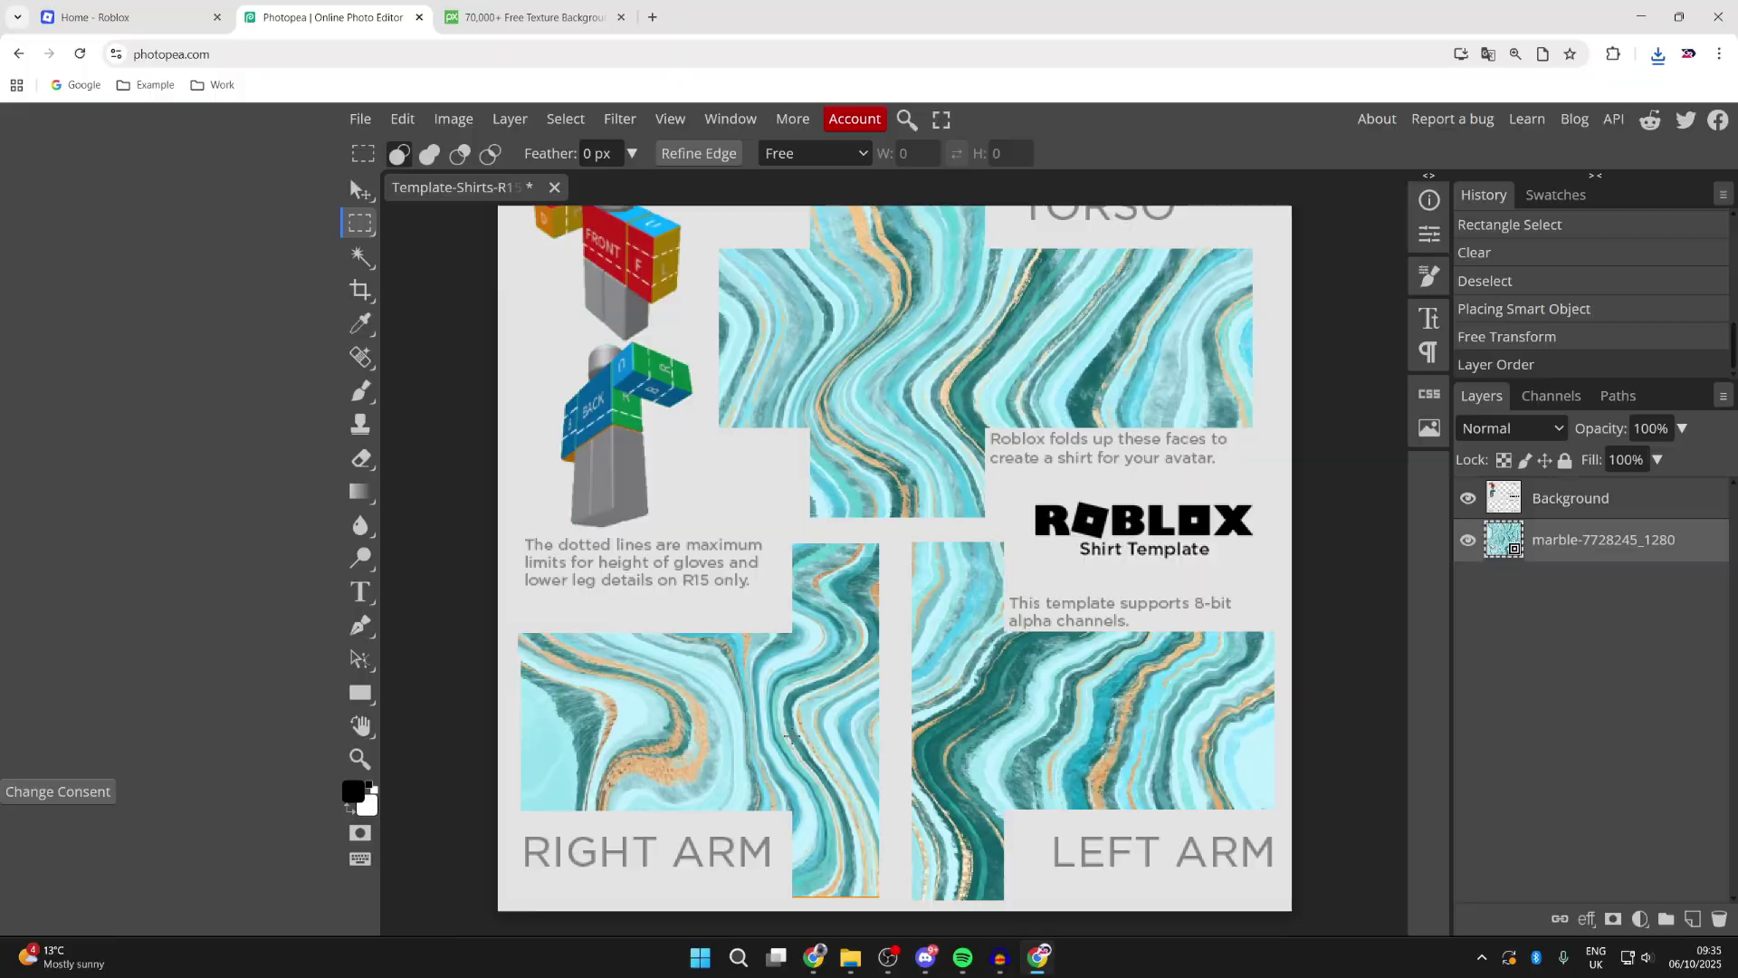
{"action": "scroll", "coordinate": [688, 763], "scroll_direction": "up", "scroll_amount": 1}
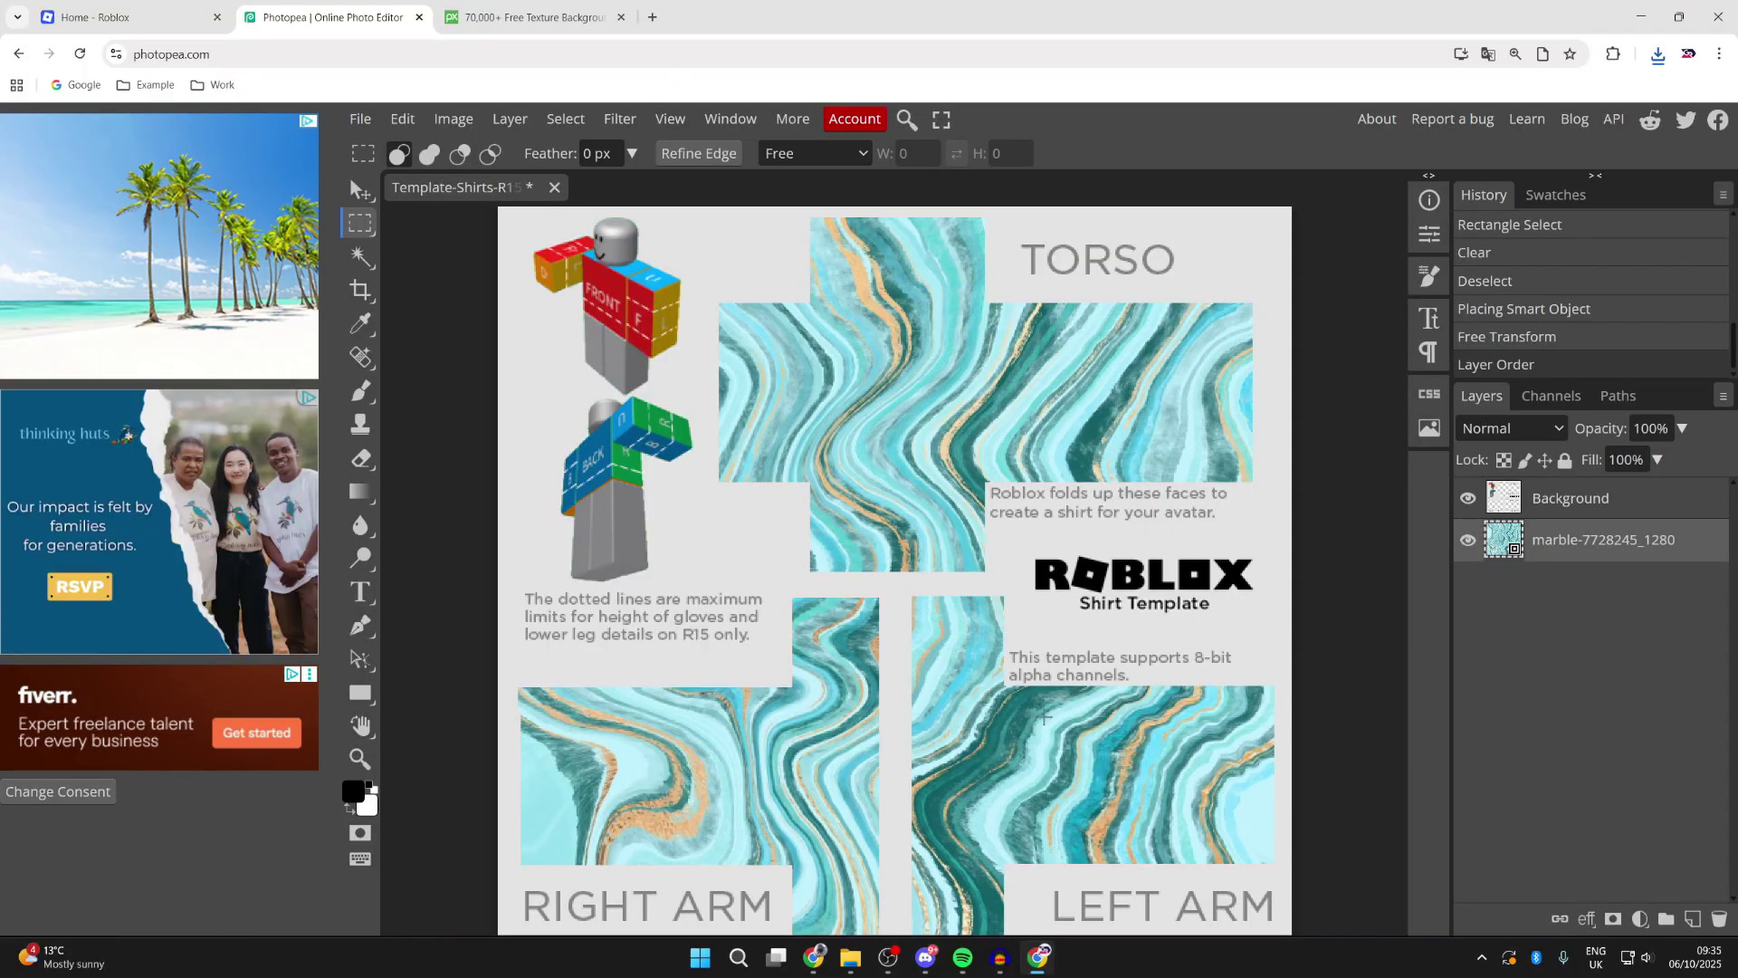
{"action": "left_click_drag", "start_coordinate": [530, 780], "coordinate": [546, 871]}
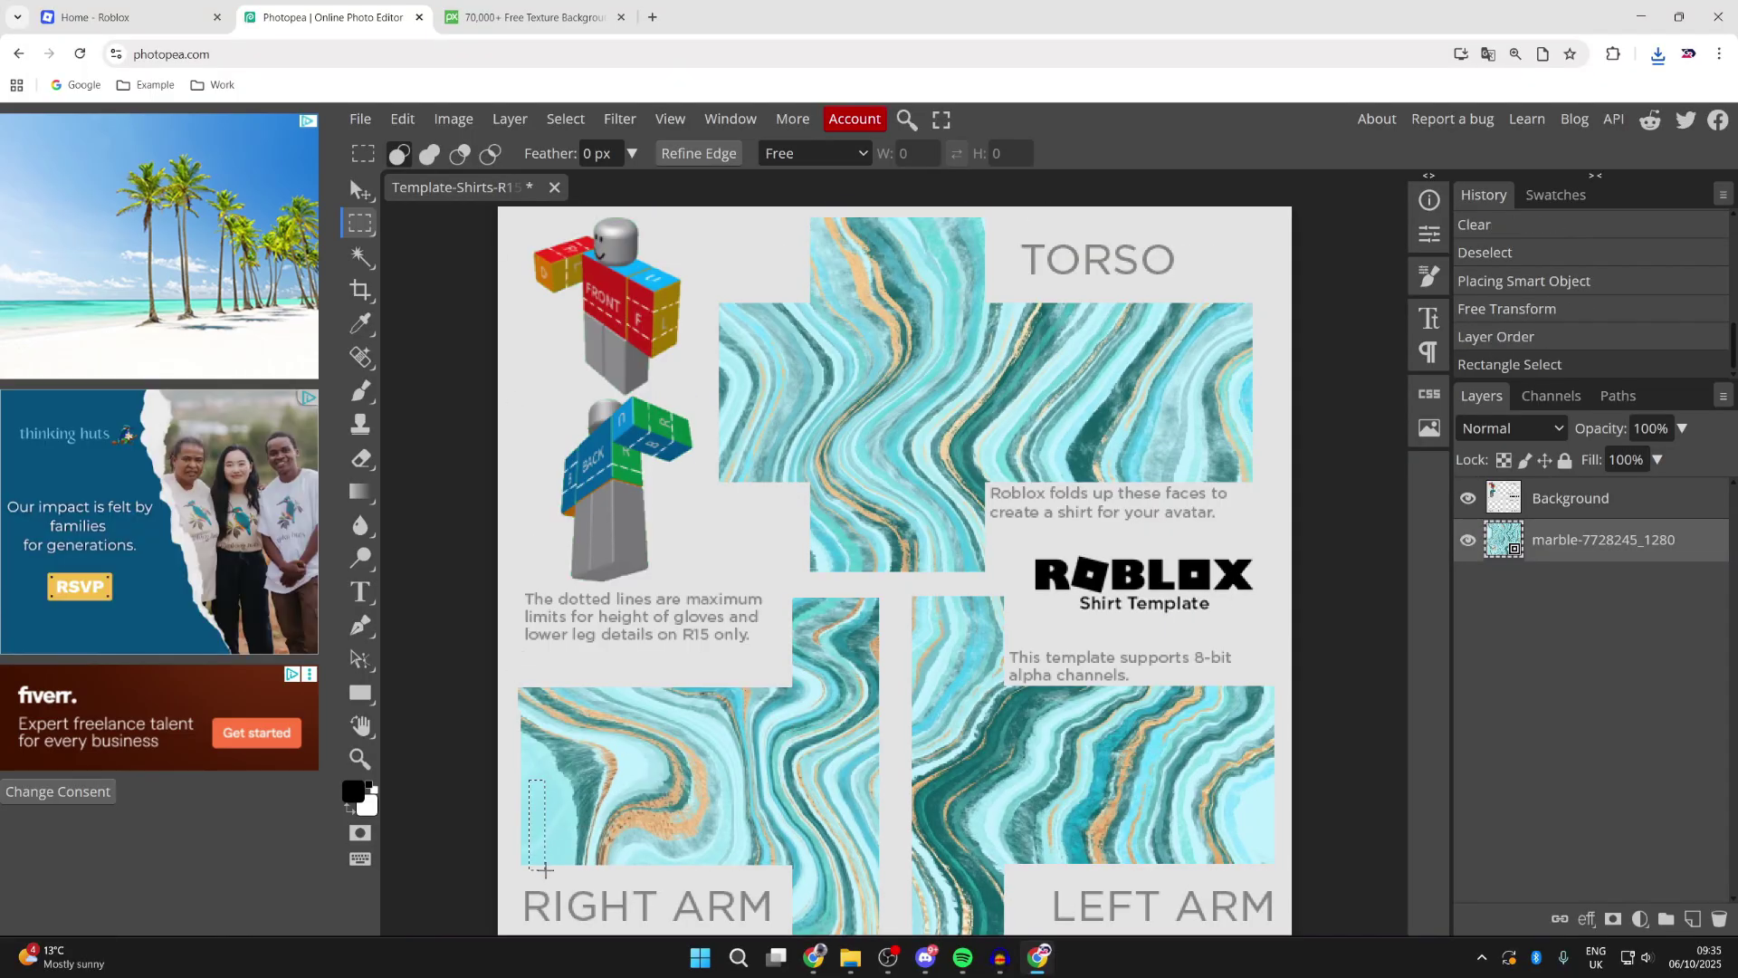
{"action": "left_click_drag", "start_coordinate": [513, 554], "coordinate": [888, 932]}
{"action": "key", "text": "Delete"}
{"action": "key", "text": "Return"}
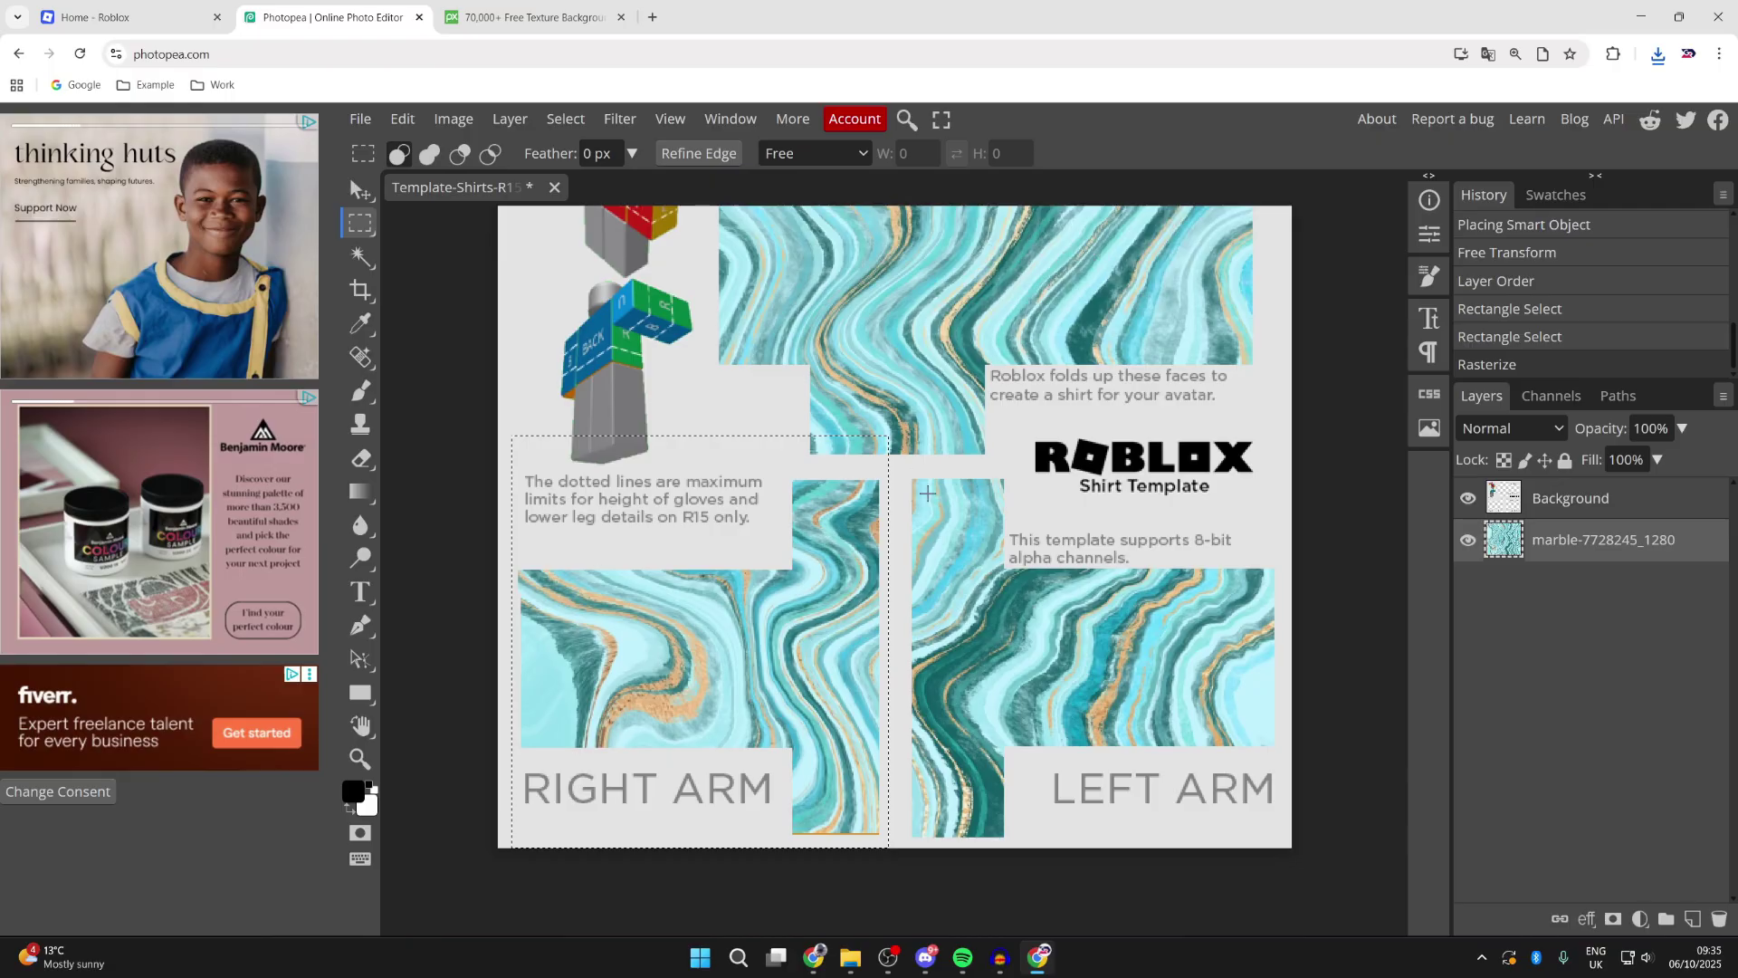
{"action": "key", "text": "Delete"}
{"action": "key", "text": "ctrl+z"}
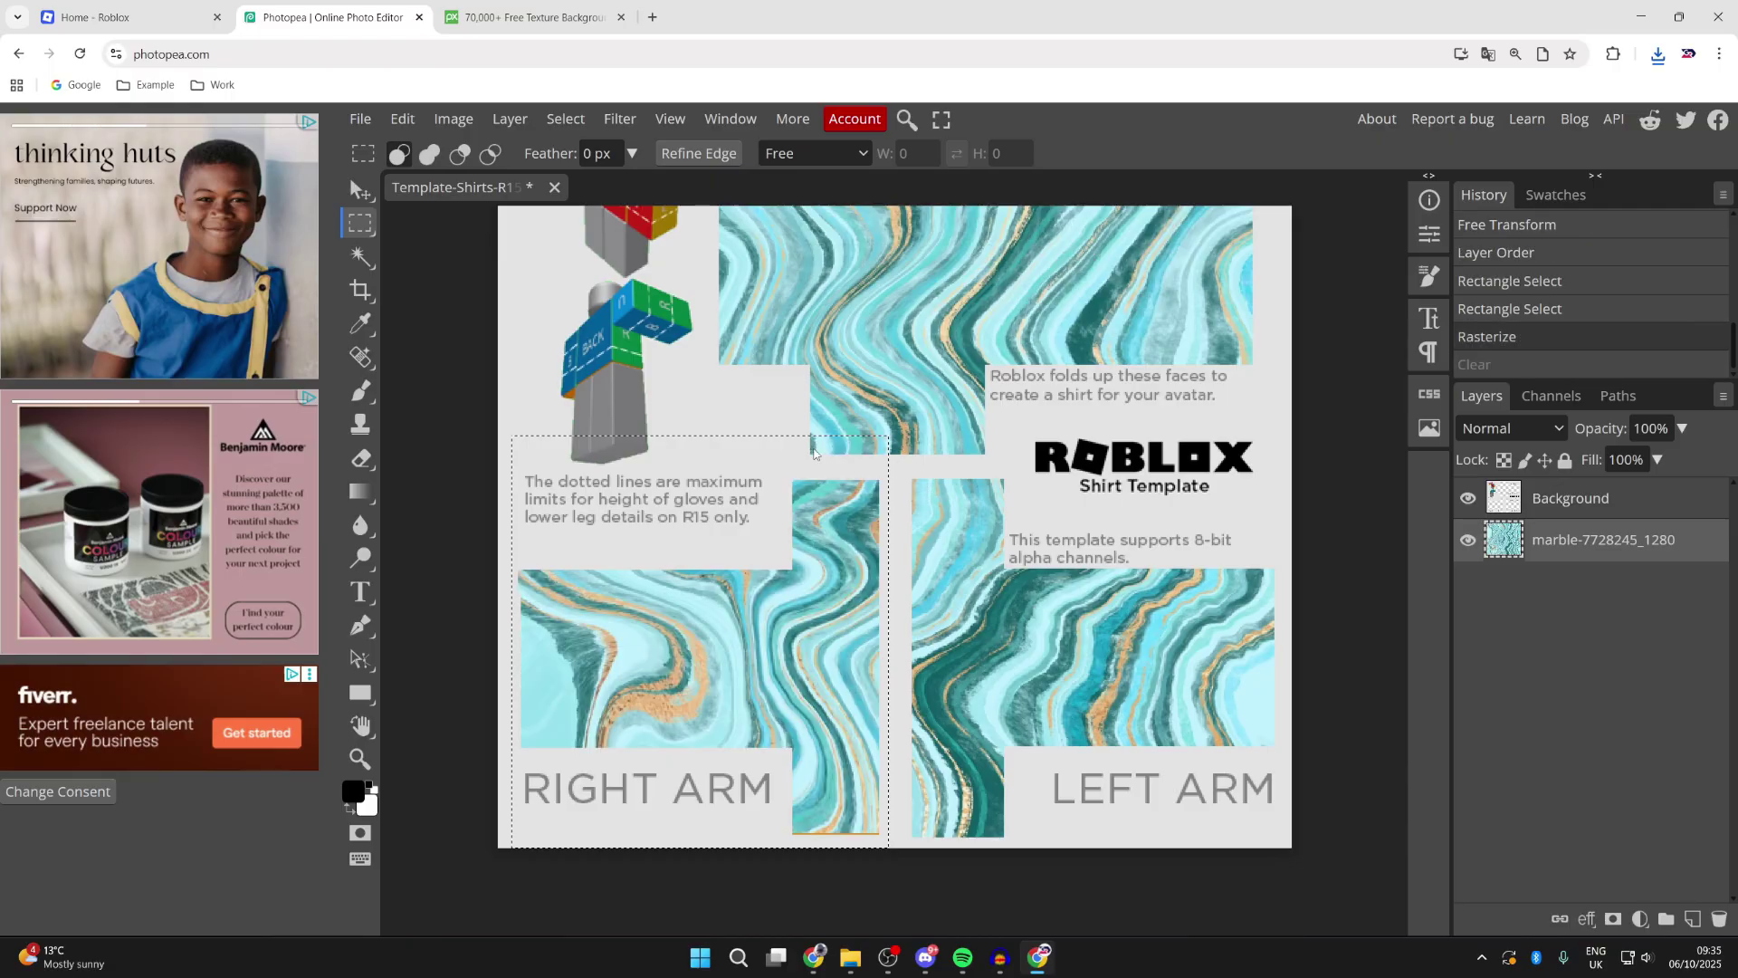
{"action": "key", "text": "ctrl+d"}
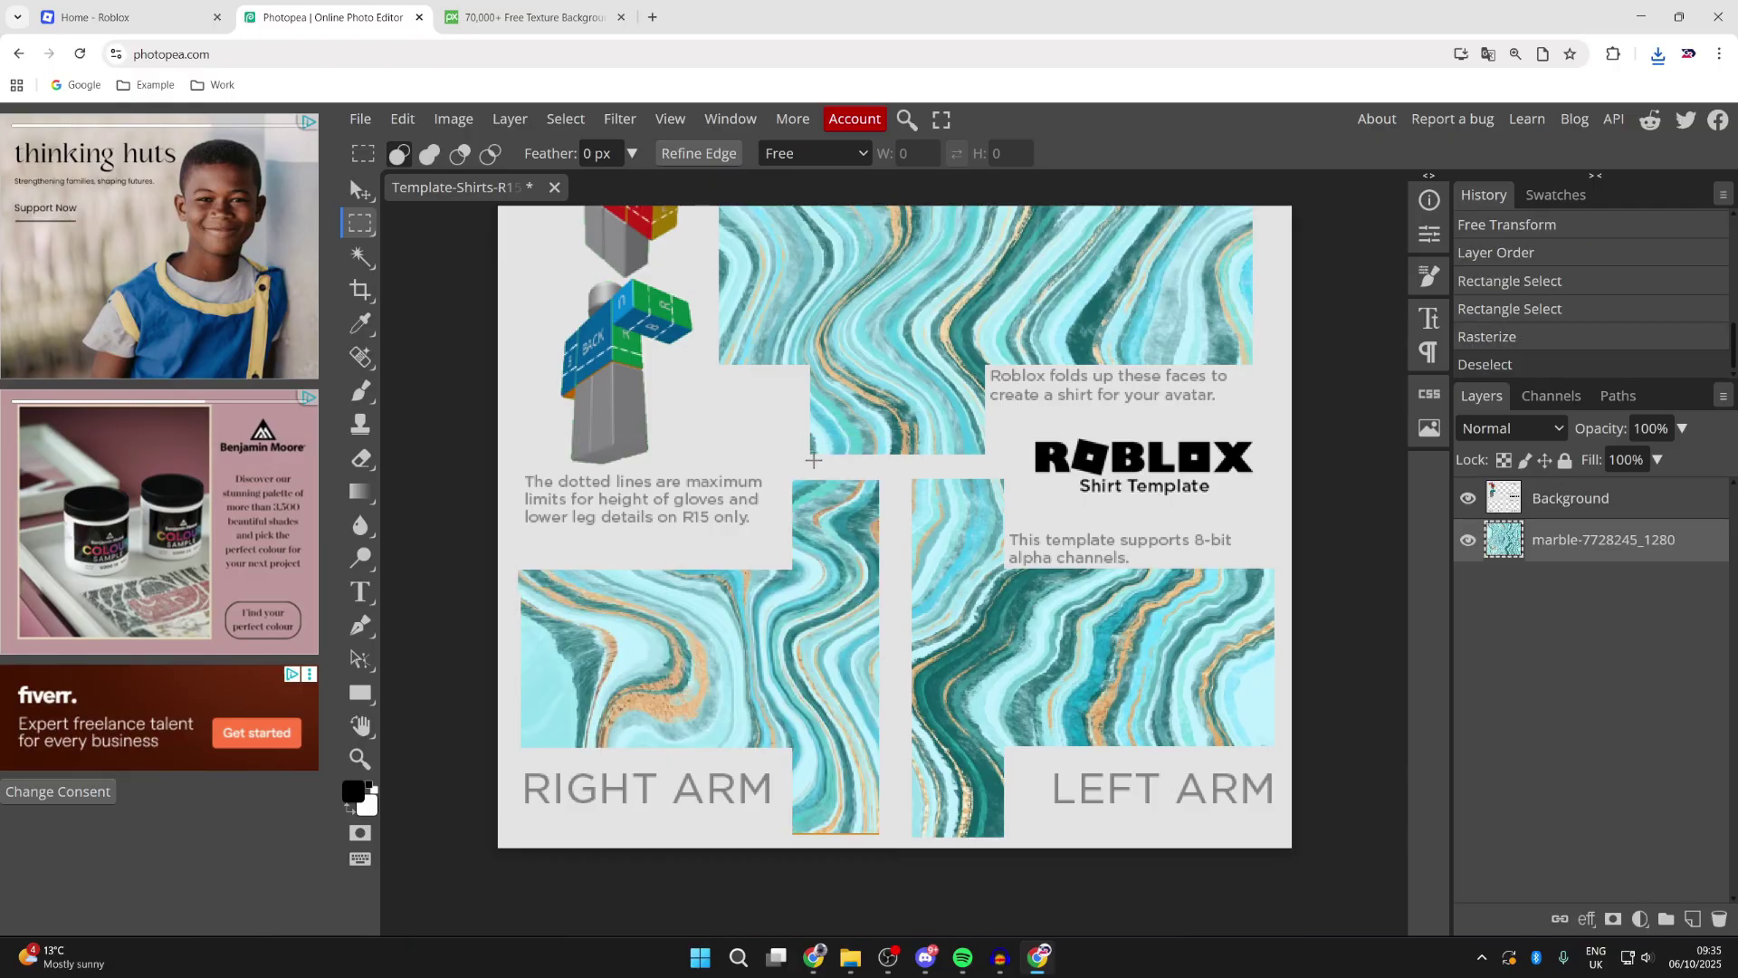
Switch to the Pixabay browser tab to begin a new web search
{"action": "scroll", "coordinate": [813, 457], "scroll_direction": "up", "scroll_amount": 3}
{"action": "scroll", "coordinate": [813, 460], "scroll_direction": "down", "scroll_amount": 1}
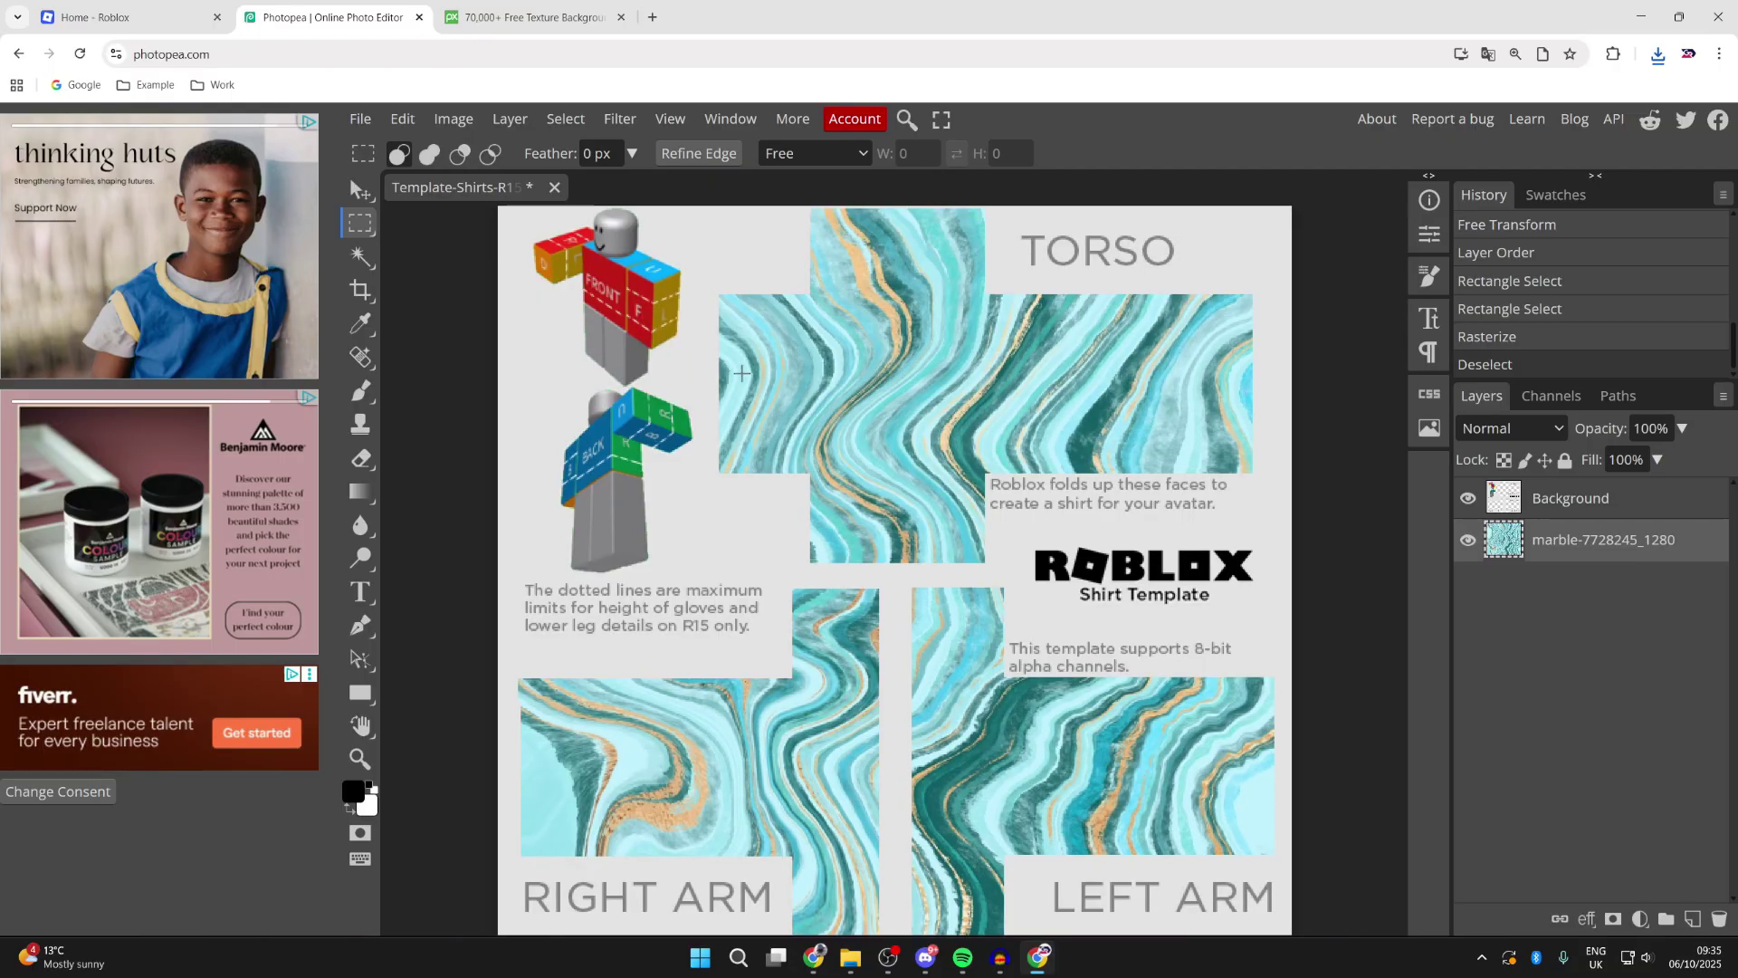
{"action": "key", "text": "t"}
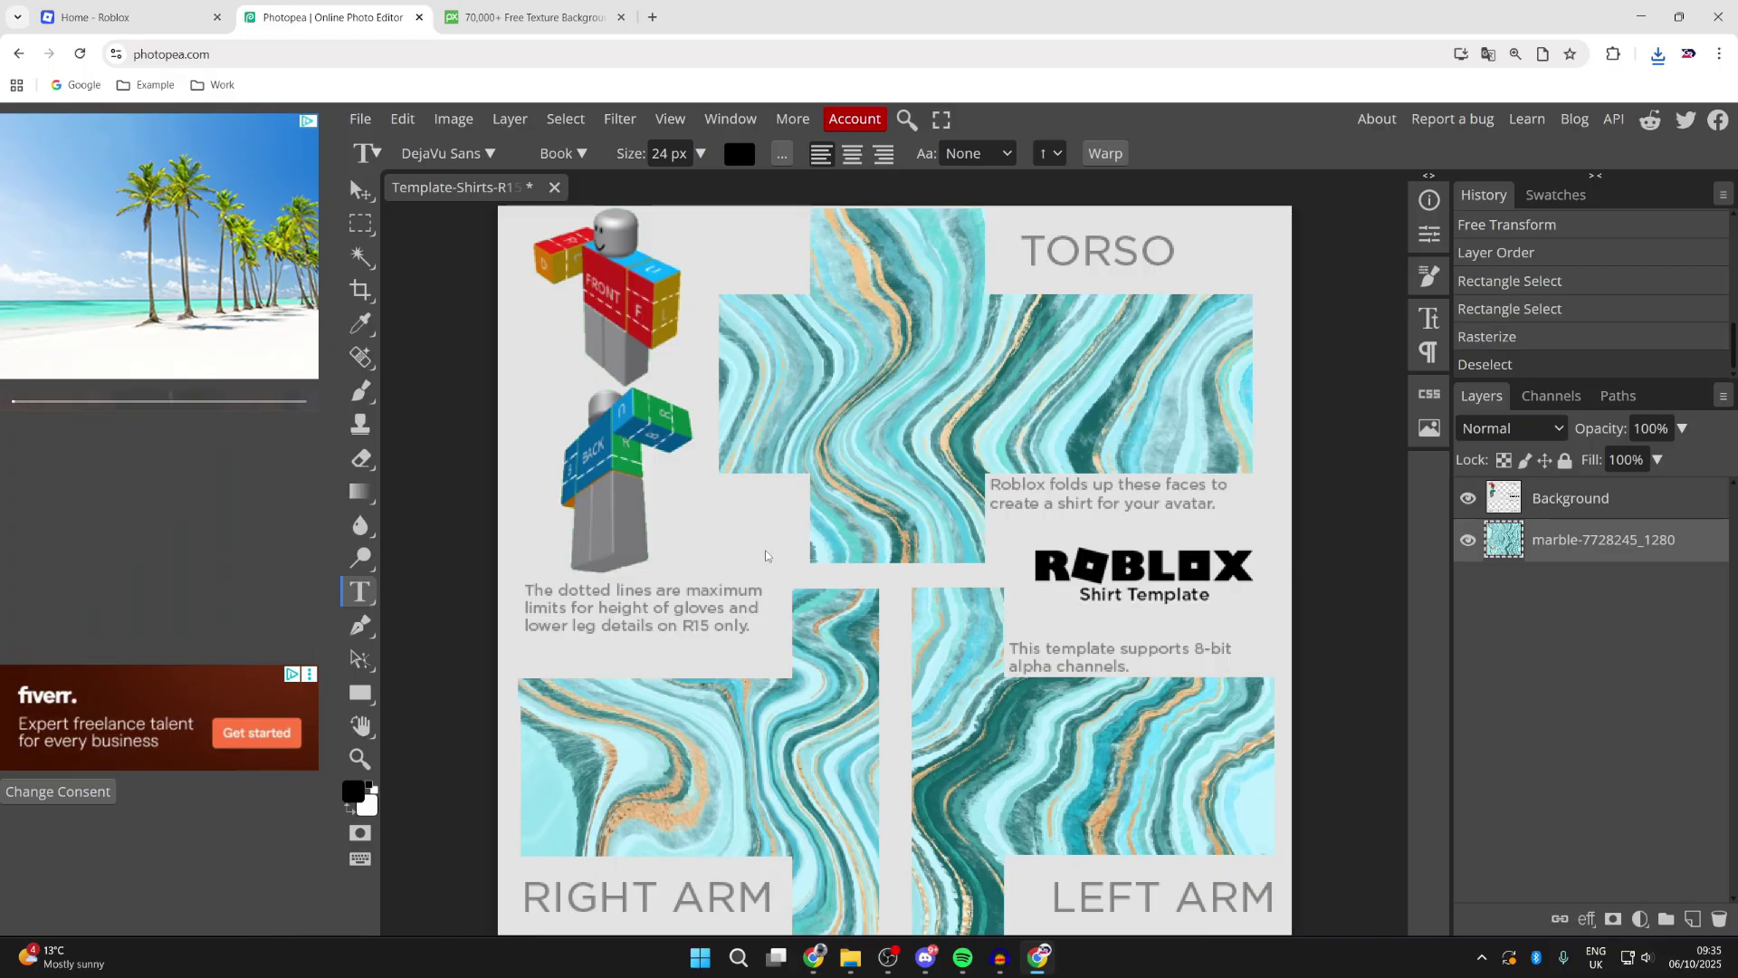
{"action": "left_click", "coordinate": [552, 17]}
{"action": "left_click", "coordinate": [557, 54]}
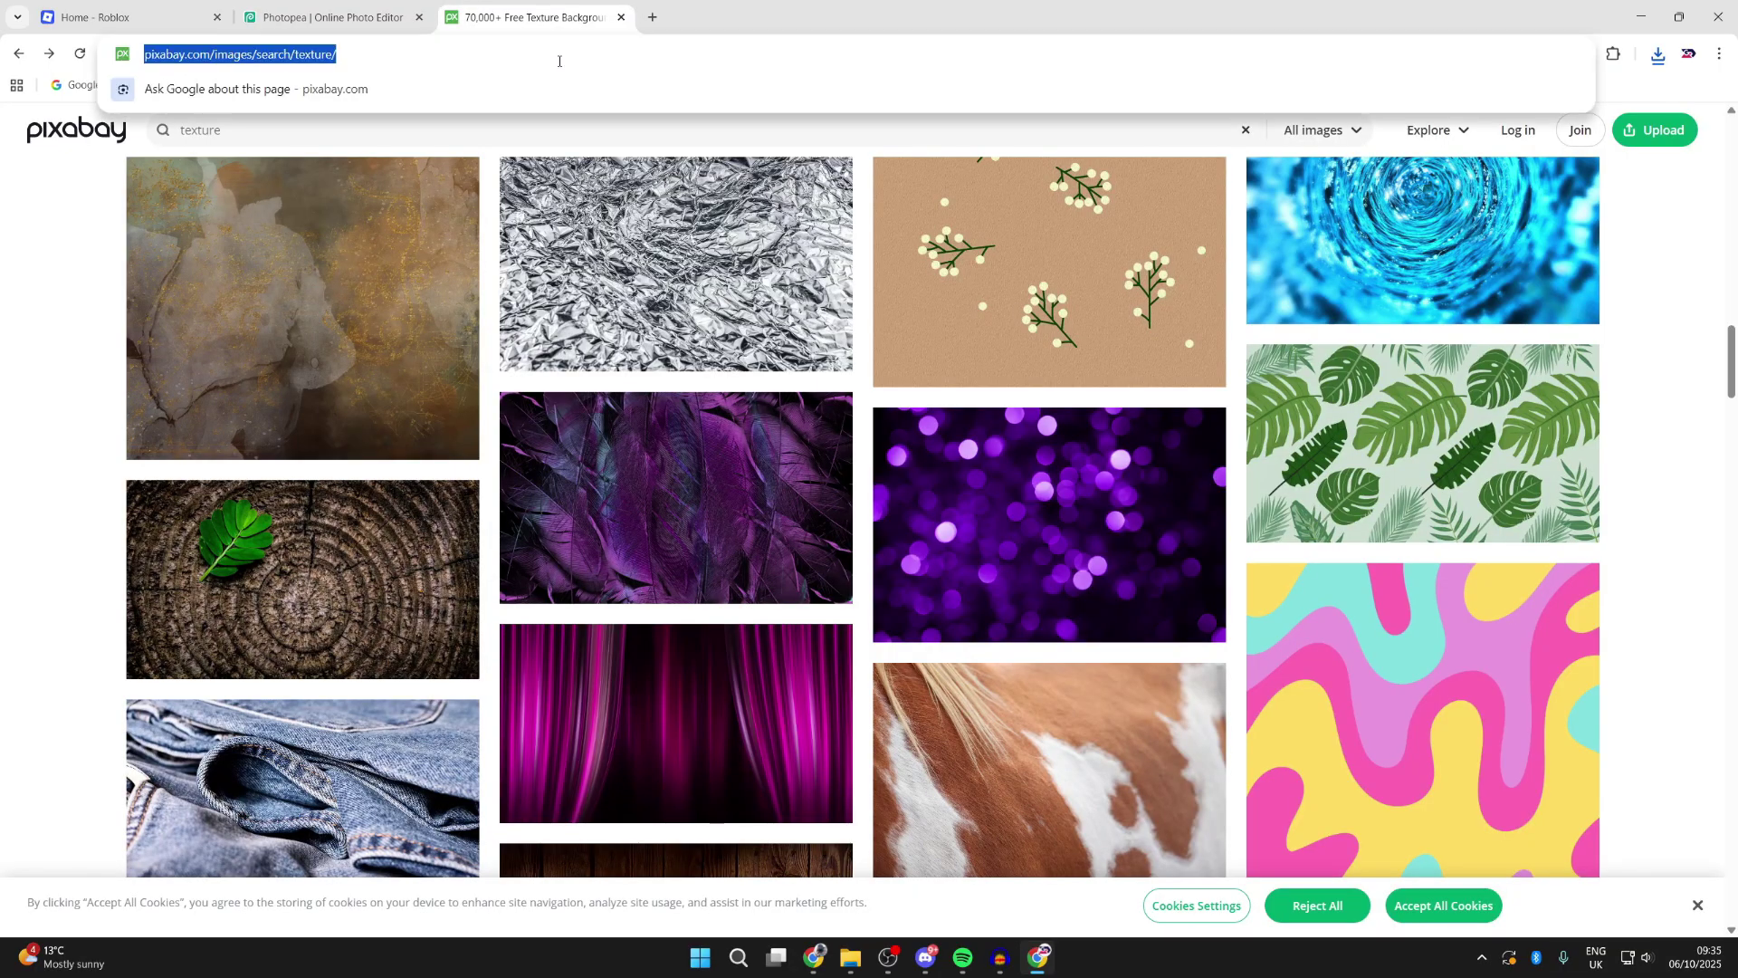
Search Google Images for 'roblox shirt shading' and save the DeviantArt shading template PNG to Downloads
{"action": "type", "text": "roblox shirt"}
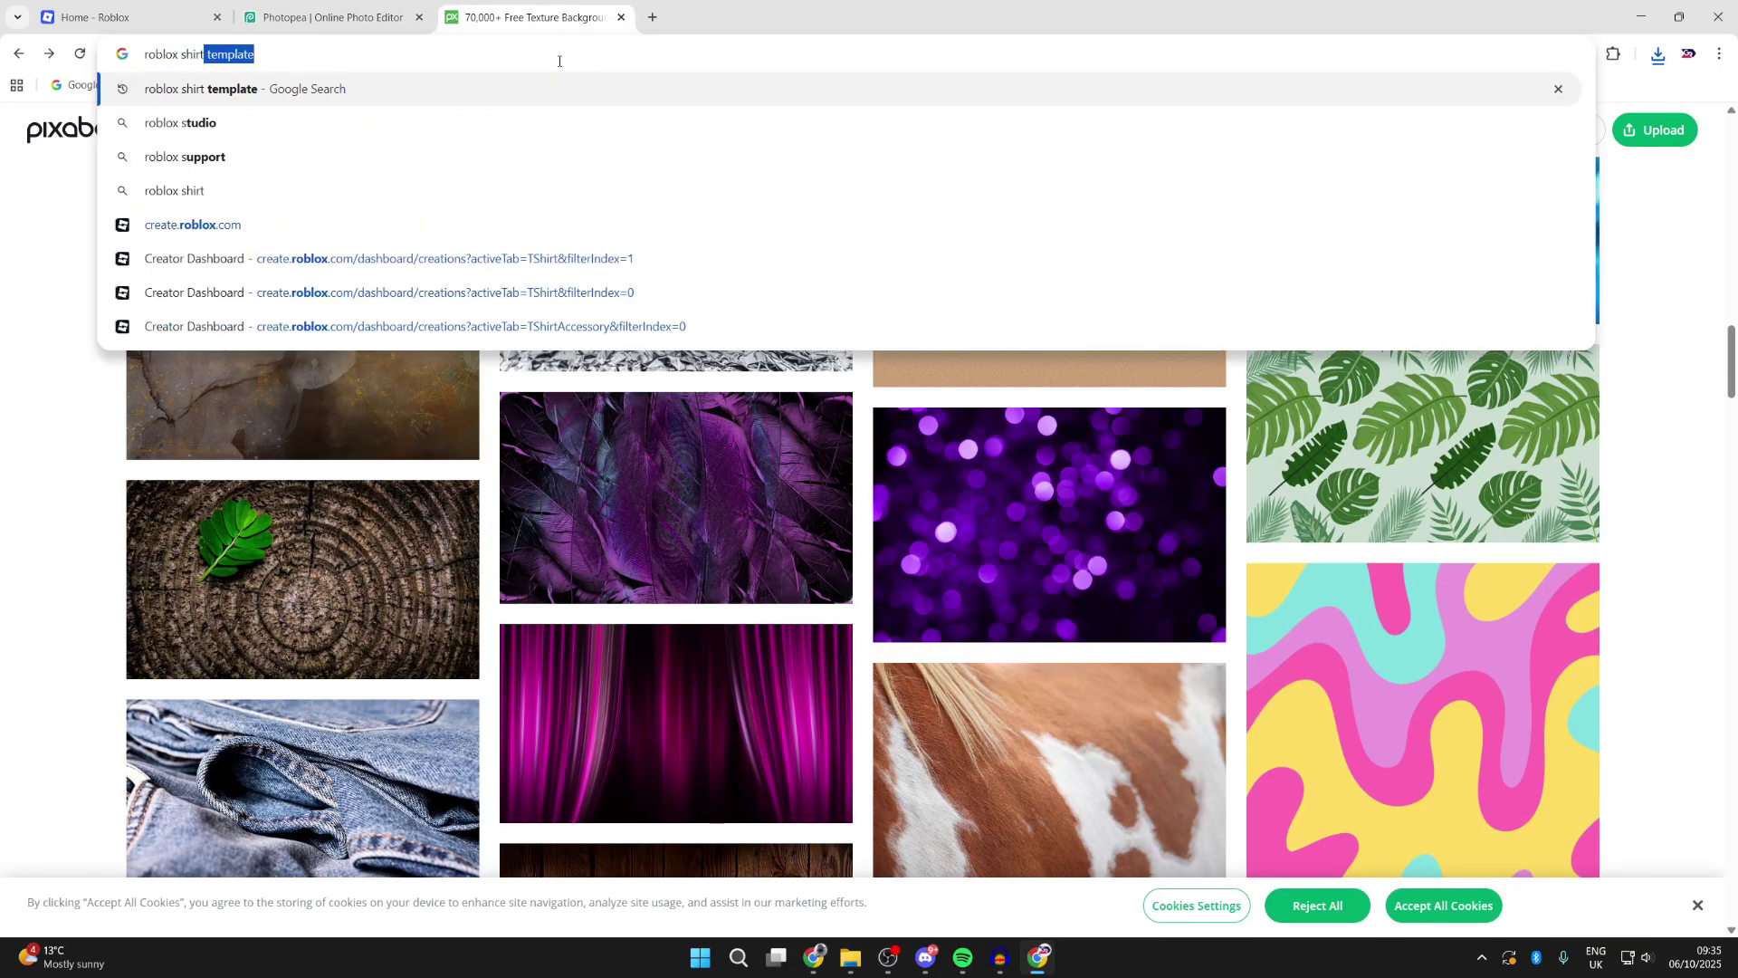
{"action": "type", "text": " shading"}
{"action": "key", "text": "Return"}
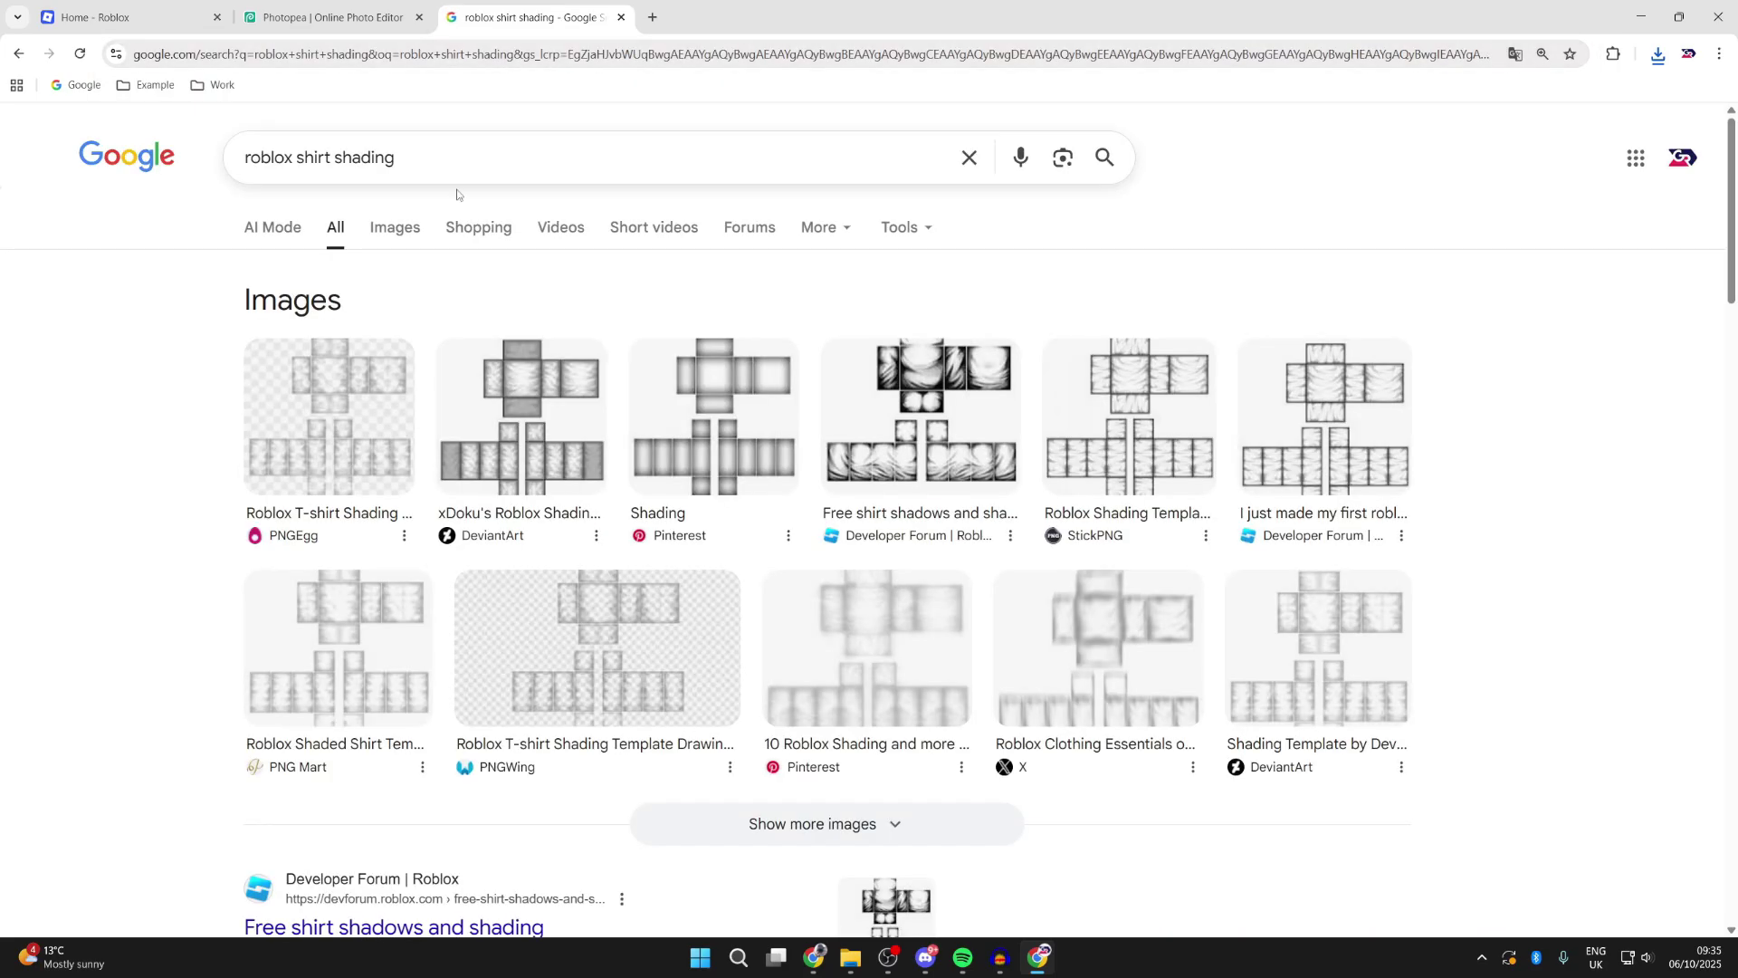
{"action": "left_click", "coordinate": [423, 234]}
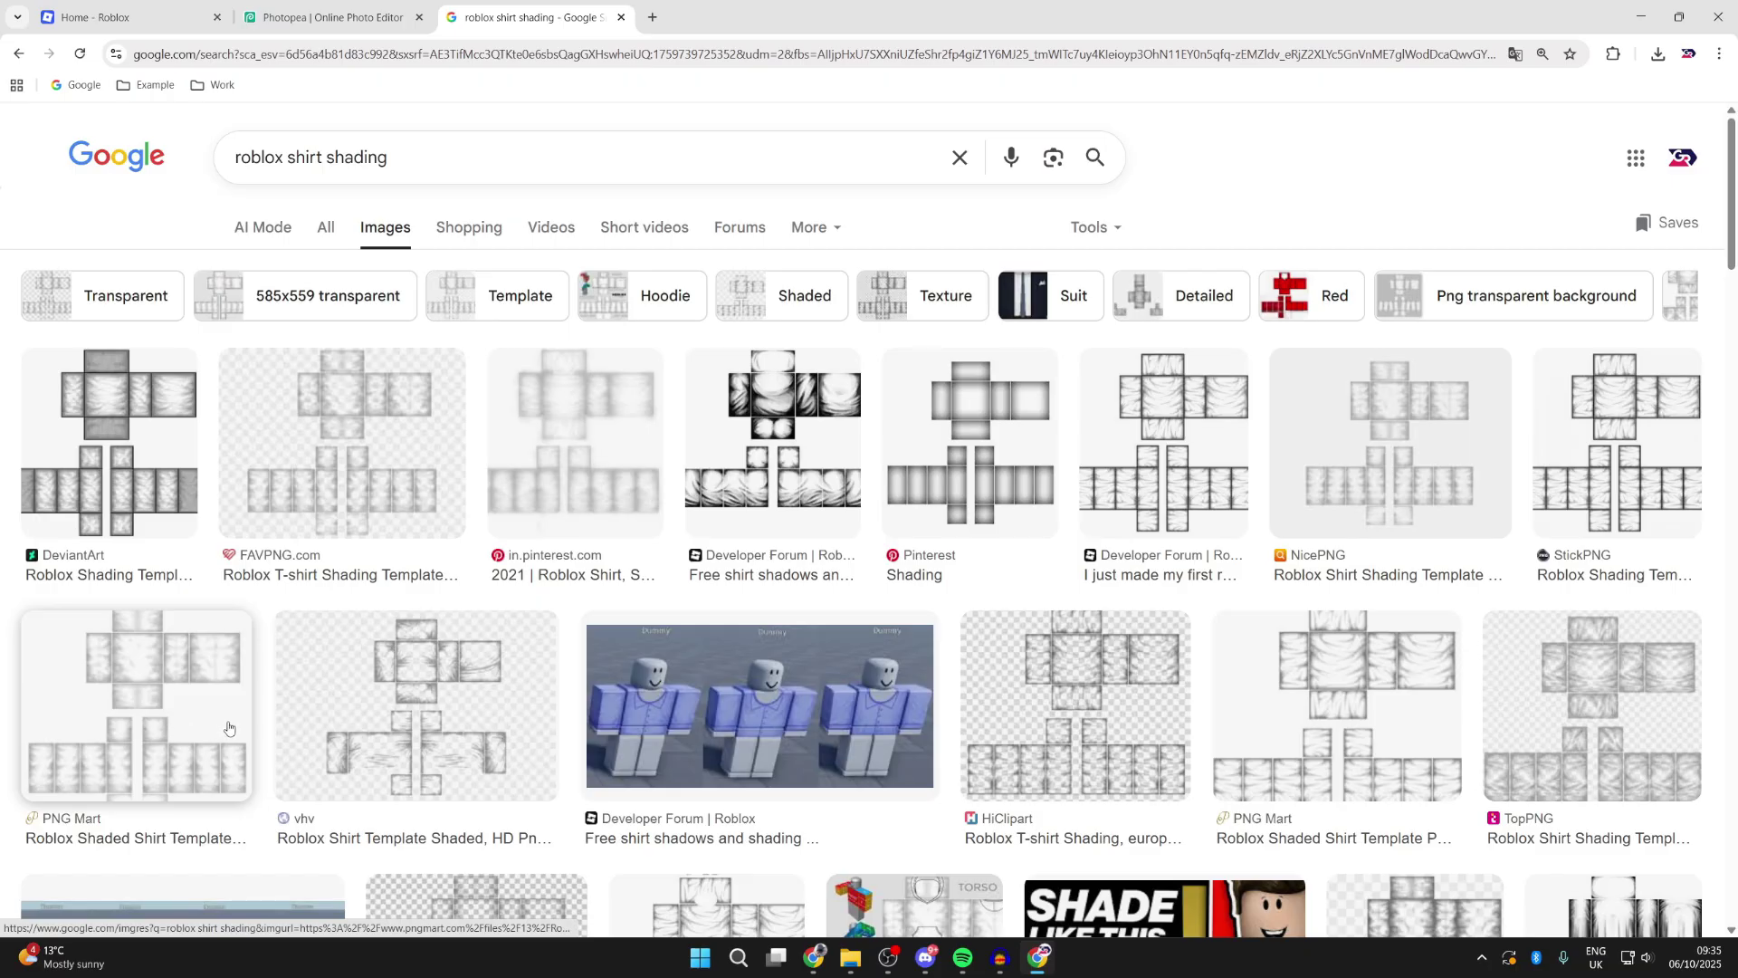
{"action": "left_click", "coordinate": [140, 429]}
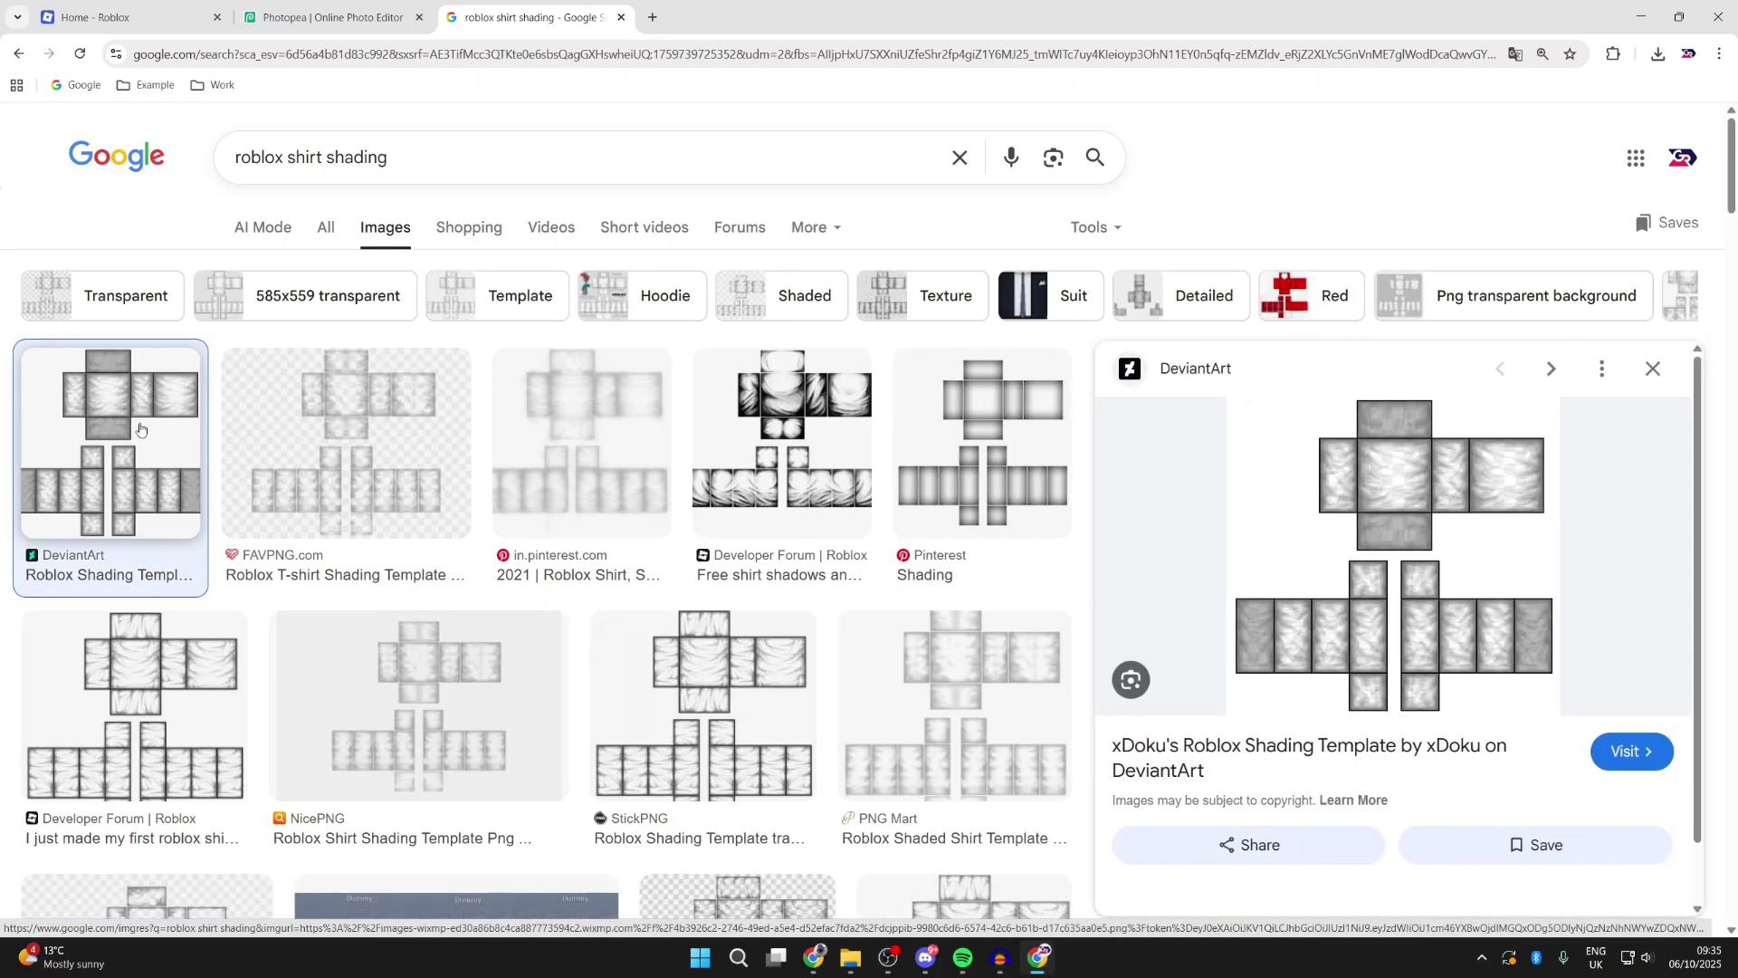
{"action": "right_click", "coordinate": [1304, 502]}
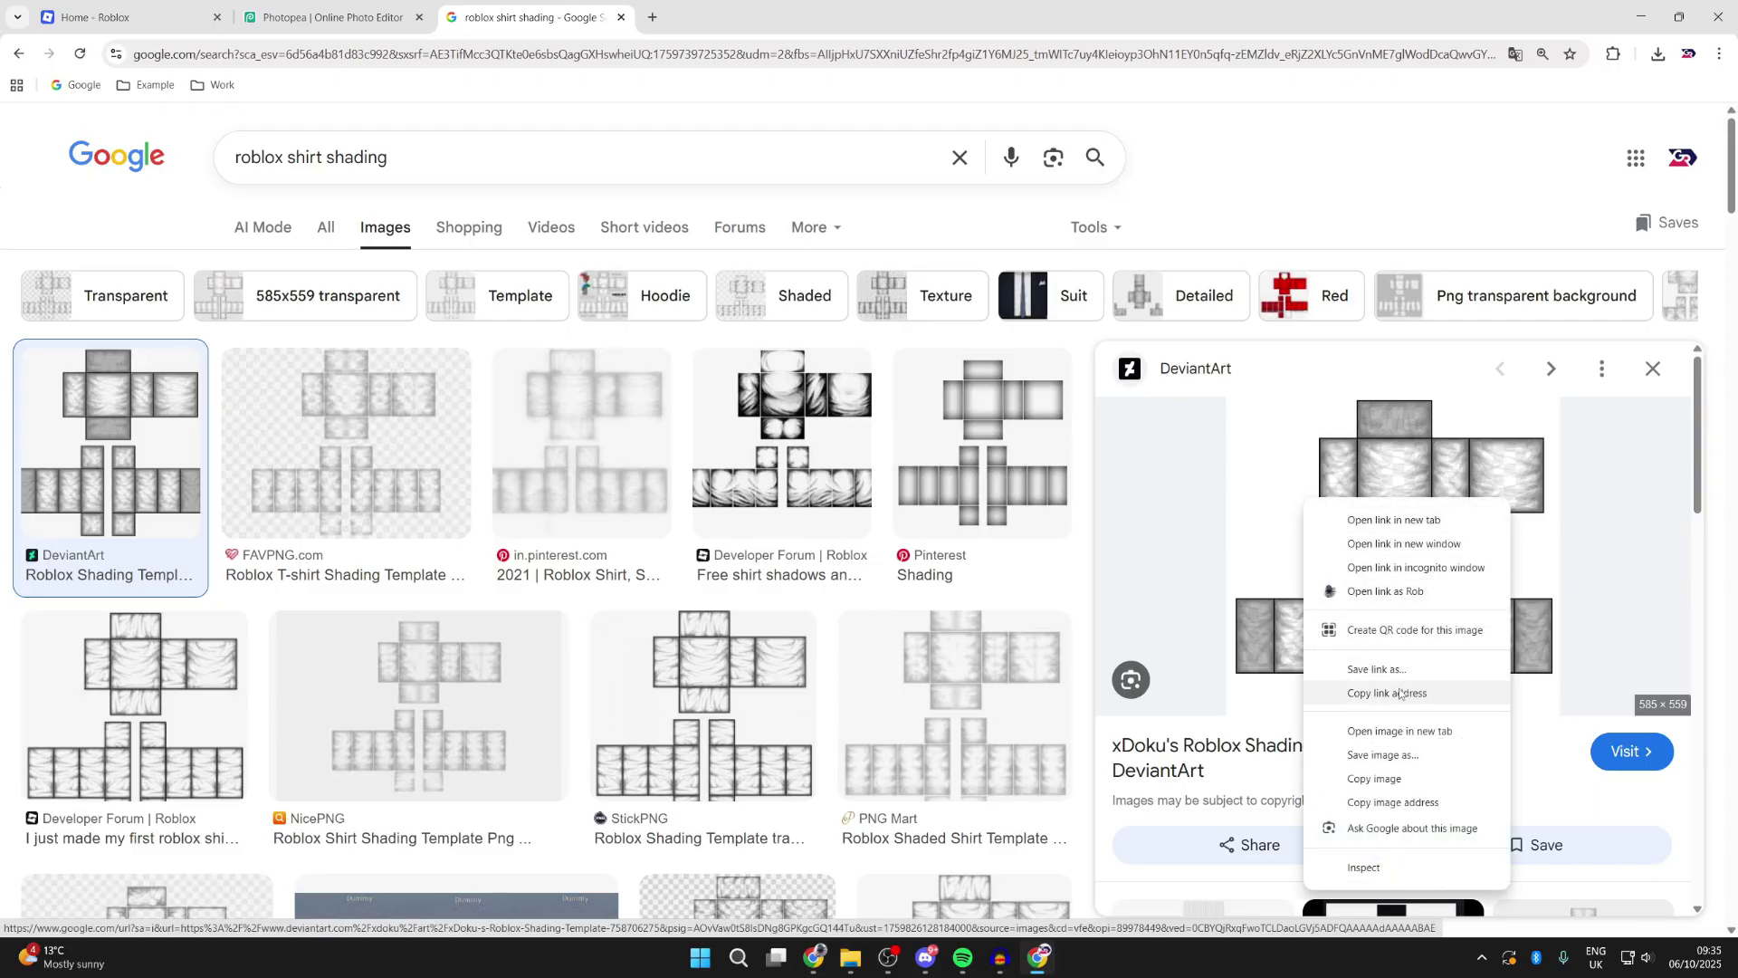
{"action": "left_click", "coordinate": [1397, 755]}
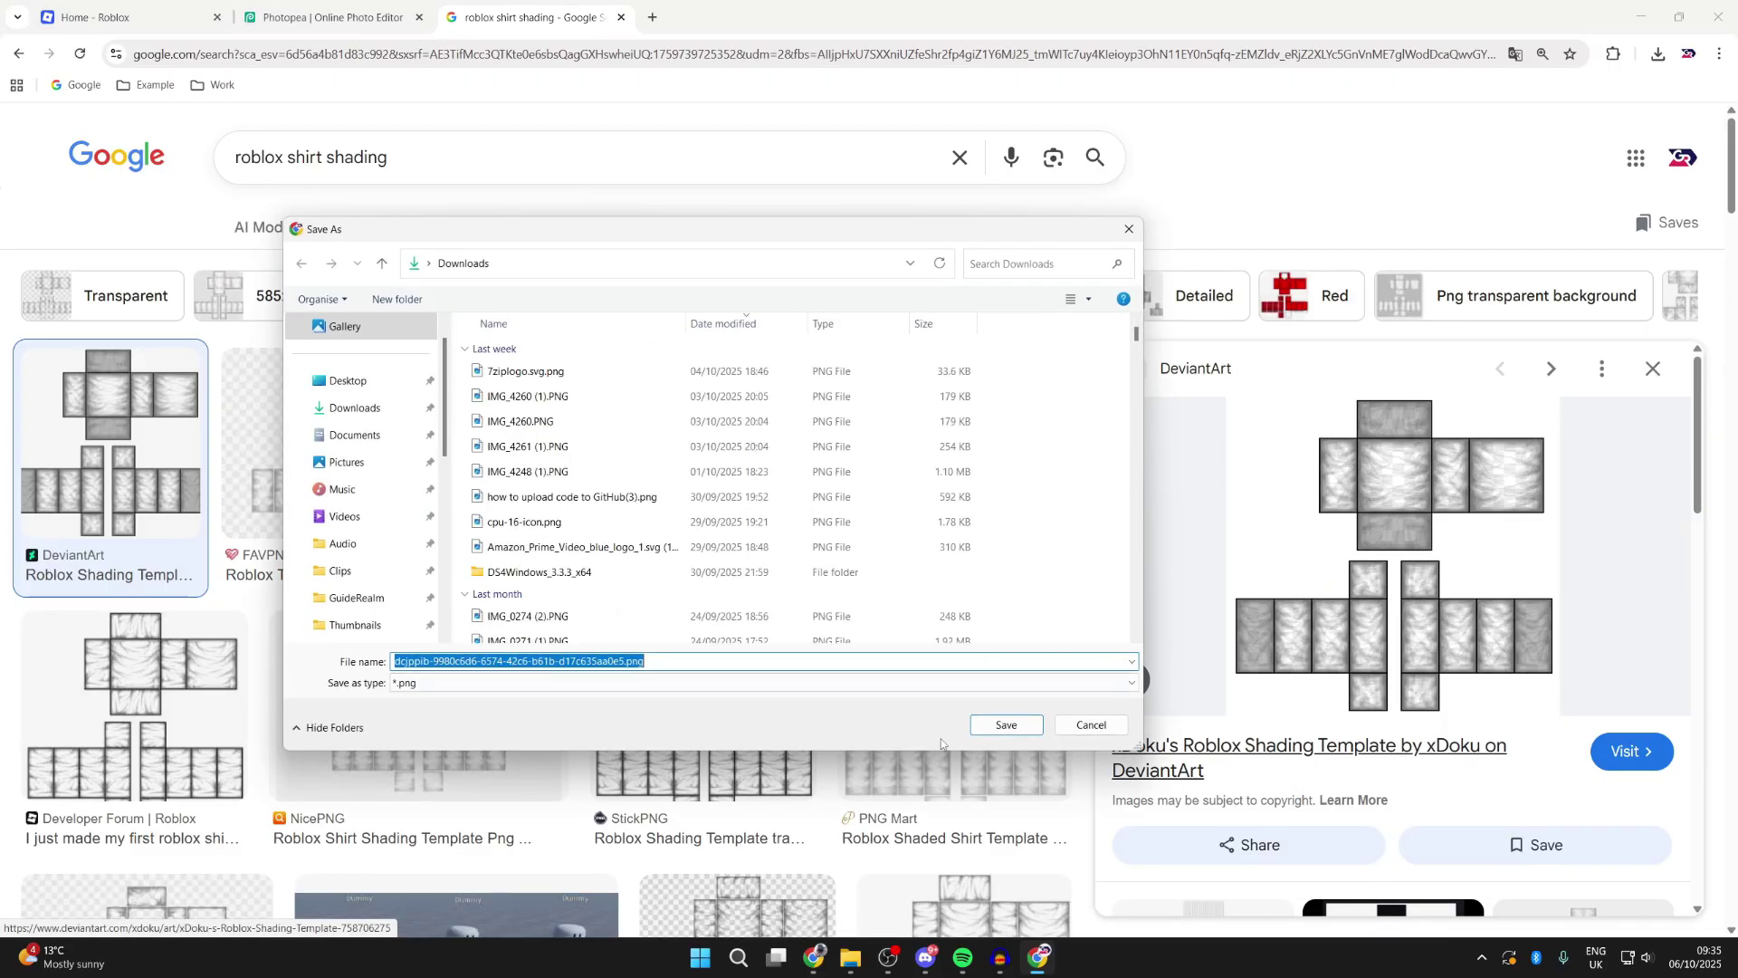
{"action": "left_click", "coordinate": [1003, 721]}
{"action": "left_click", "coordinate": [328, 17]}
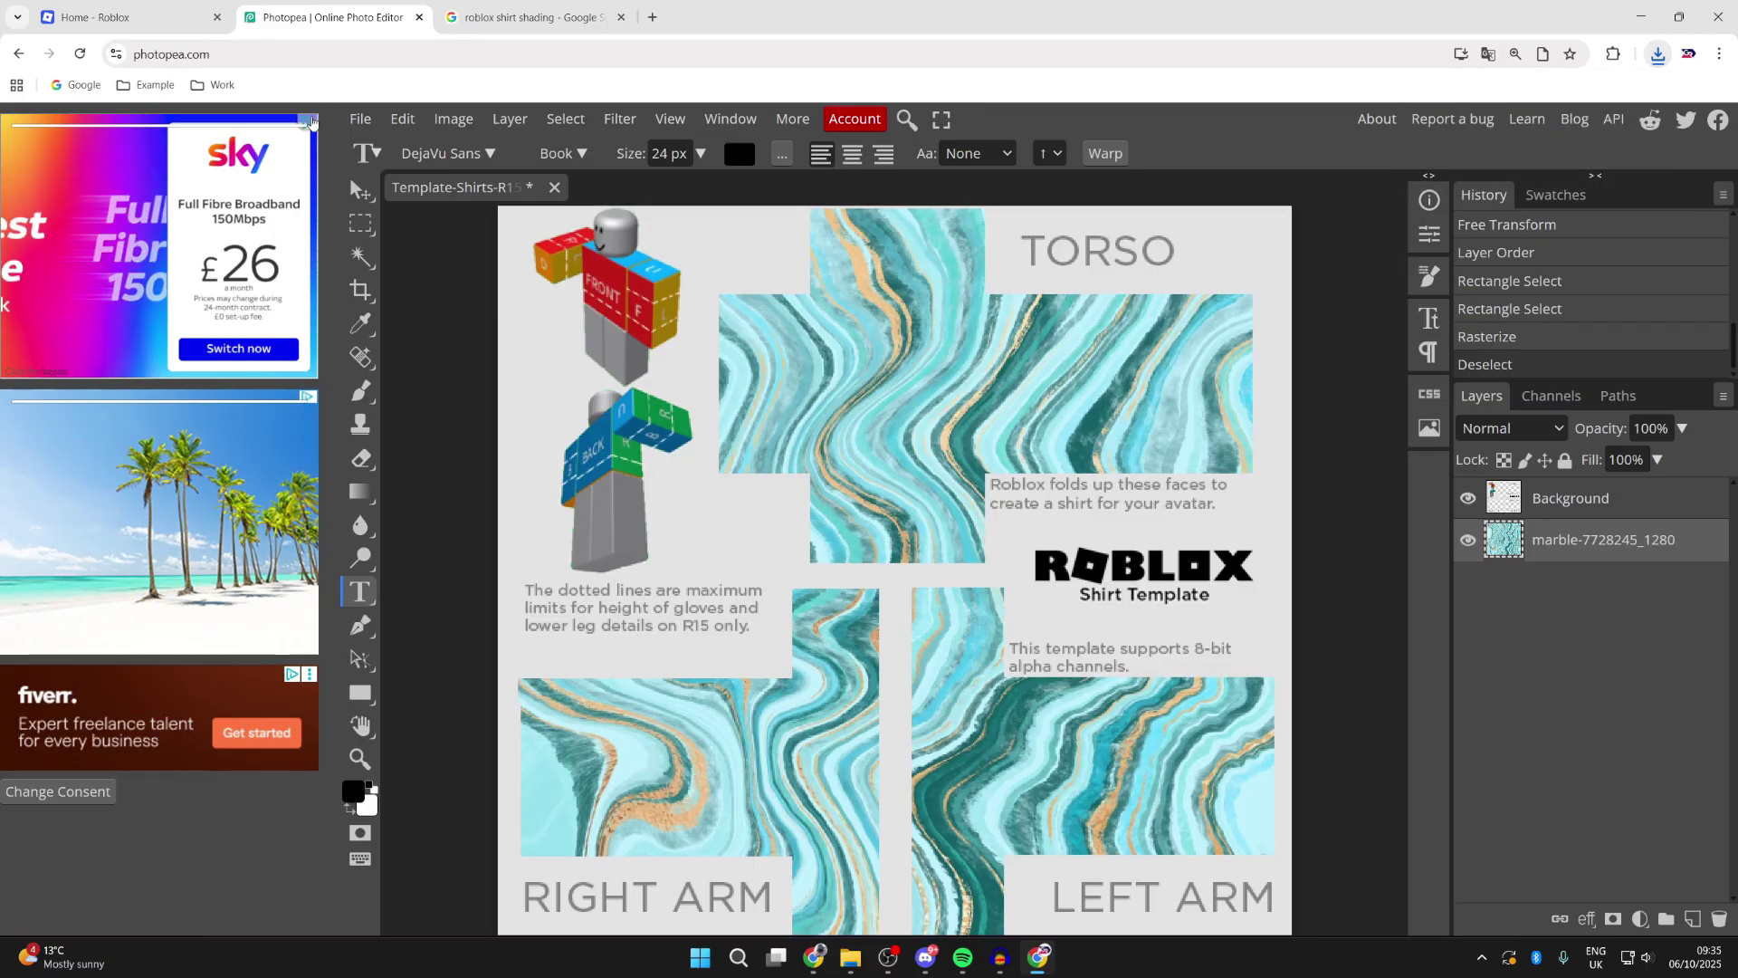
Place the shading PNG as a new layer and scale it to about 87% over the shirt panels
{"action": "left_click", "coordinate": [360, 120]}
{"action": "left_click", "coordinate": [385, 222]}
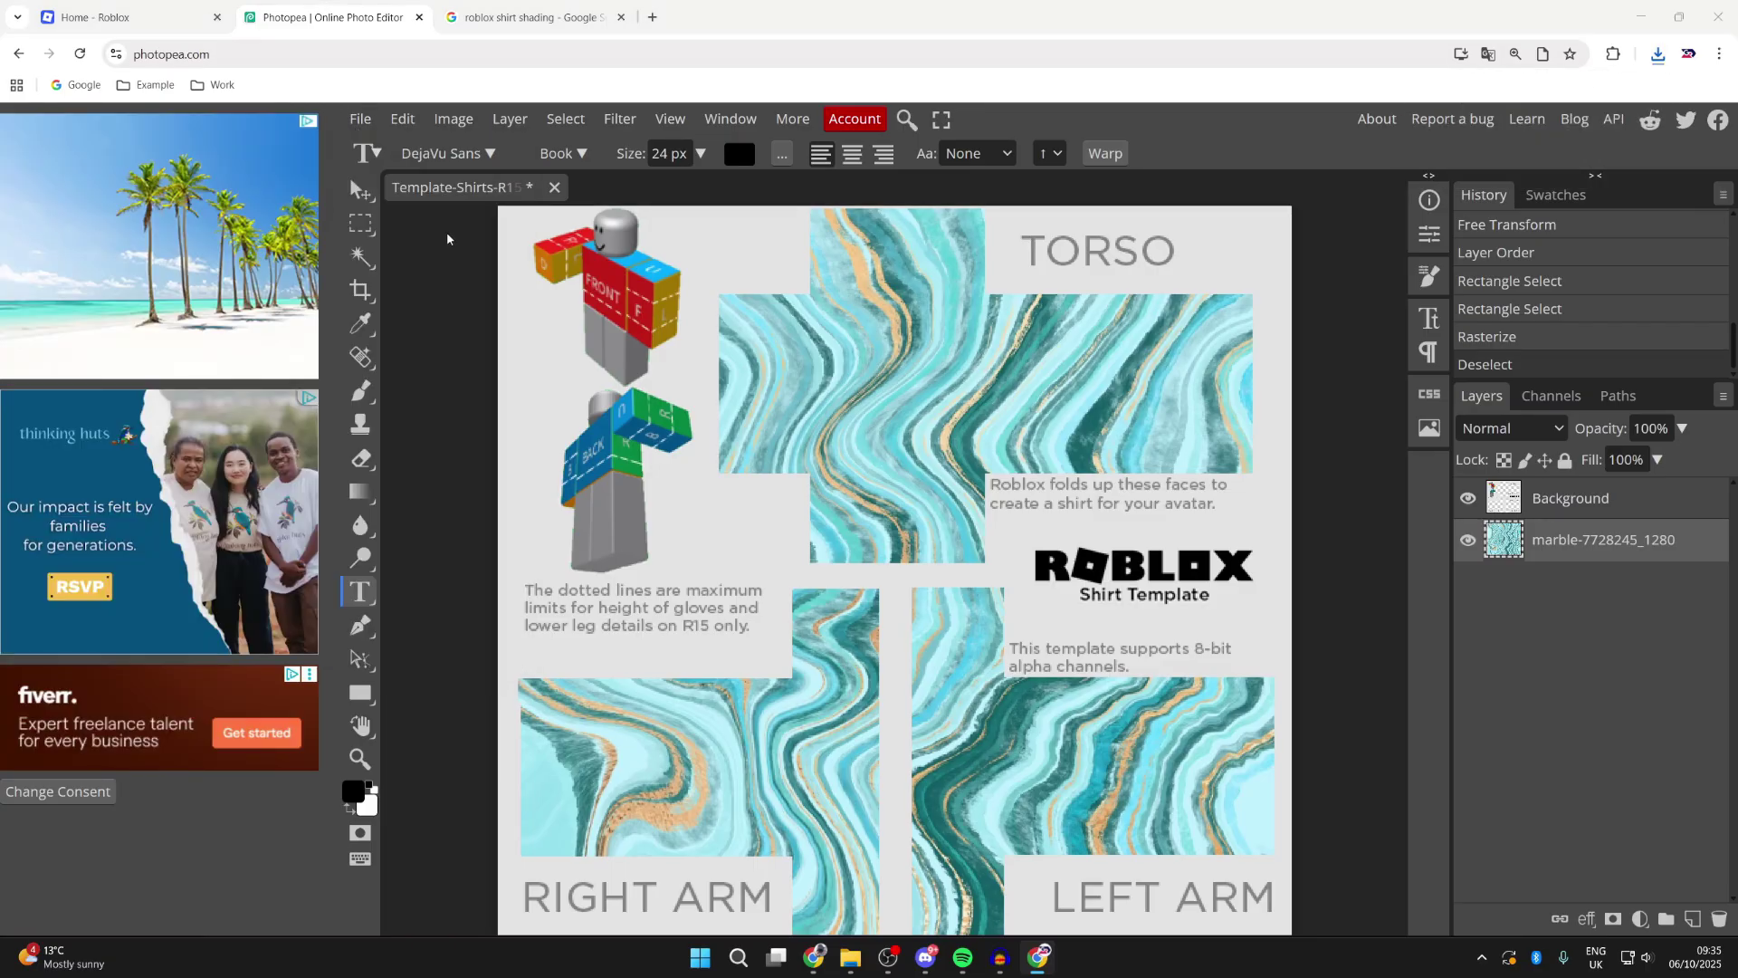
{"action": "left_click", "coordinate": [996, 723]}
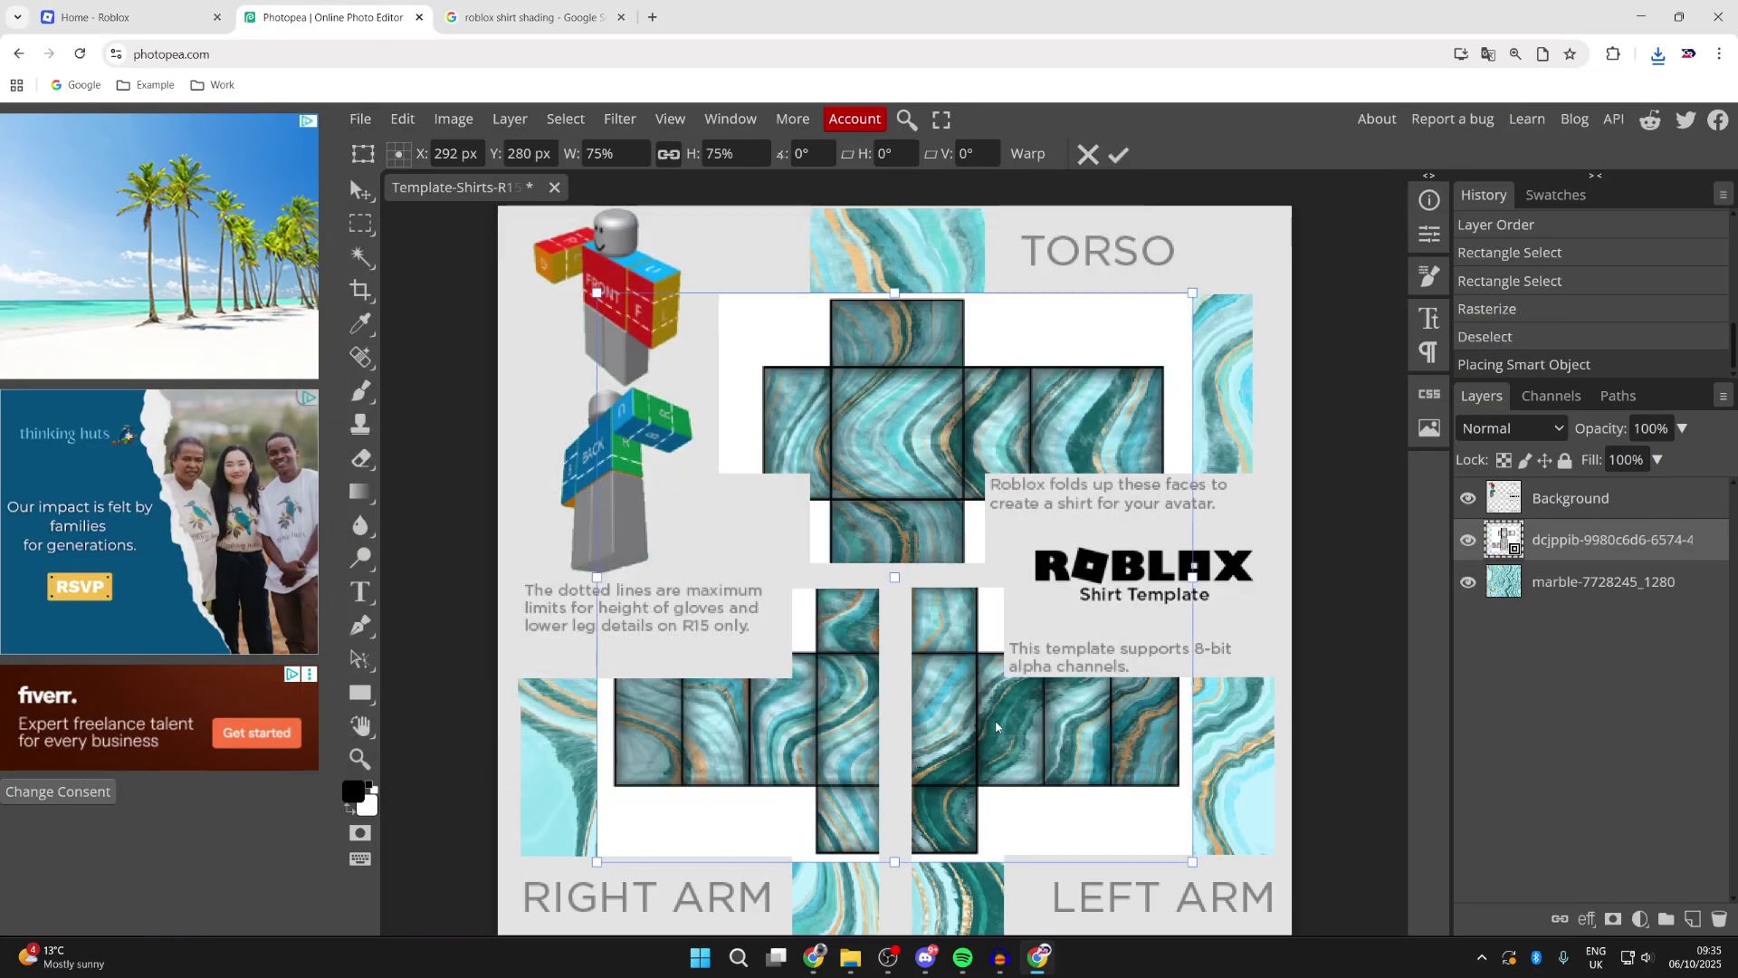
{"action": "left_click_drag", "start_coordinate": [596, 292], "coordinate": [544, 270]}
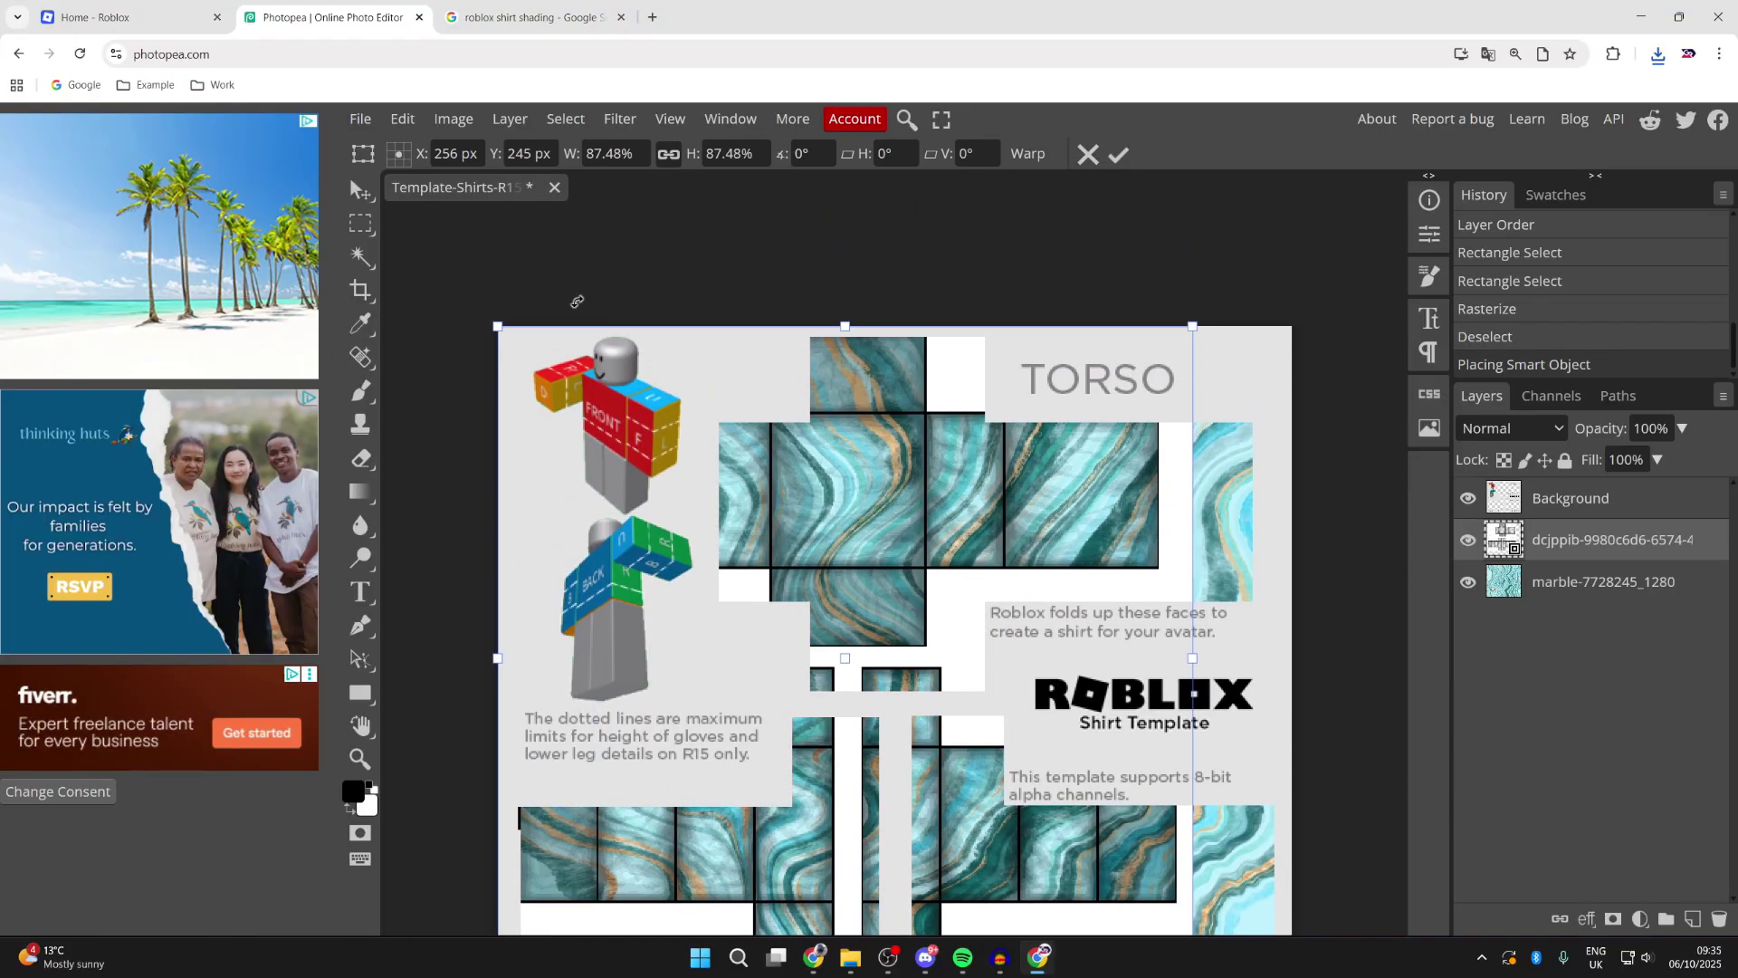
{"action": "key", "text": "Return"}
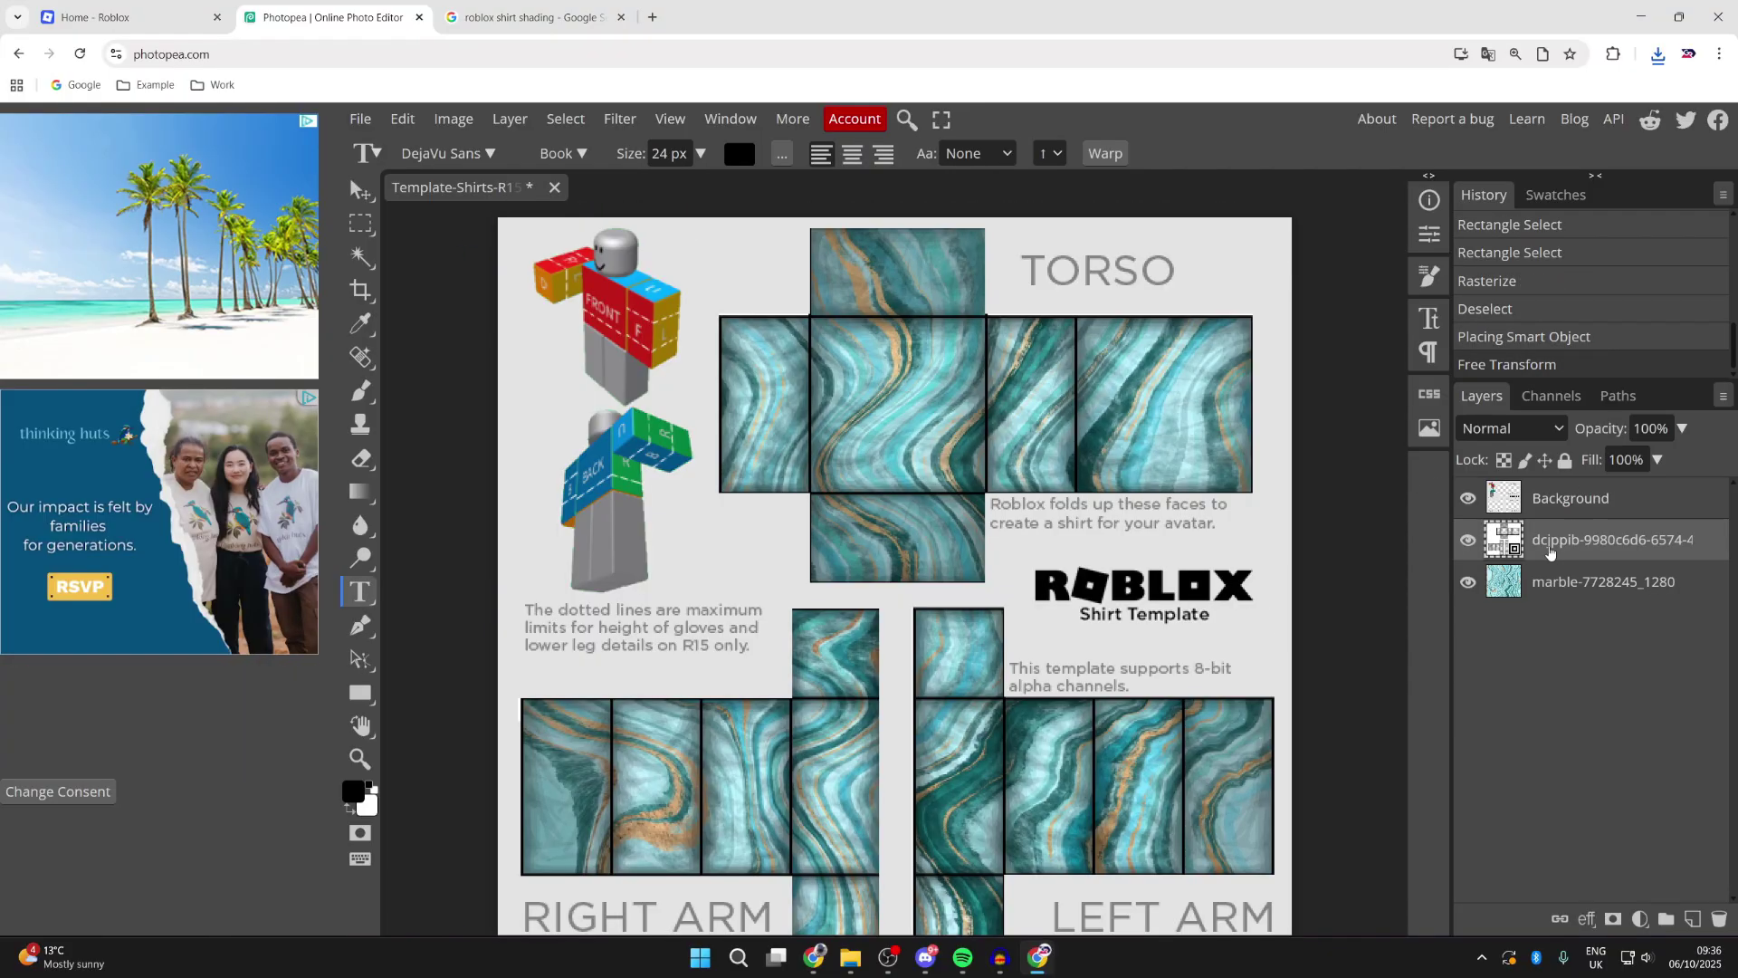
{"action": "left_click", "coordinate": [1526, 428]}
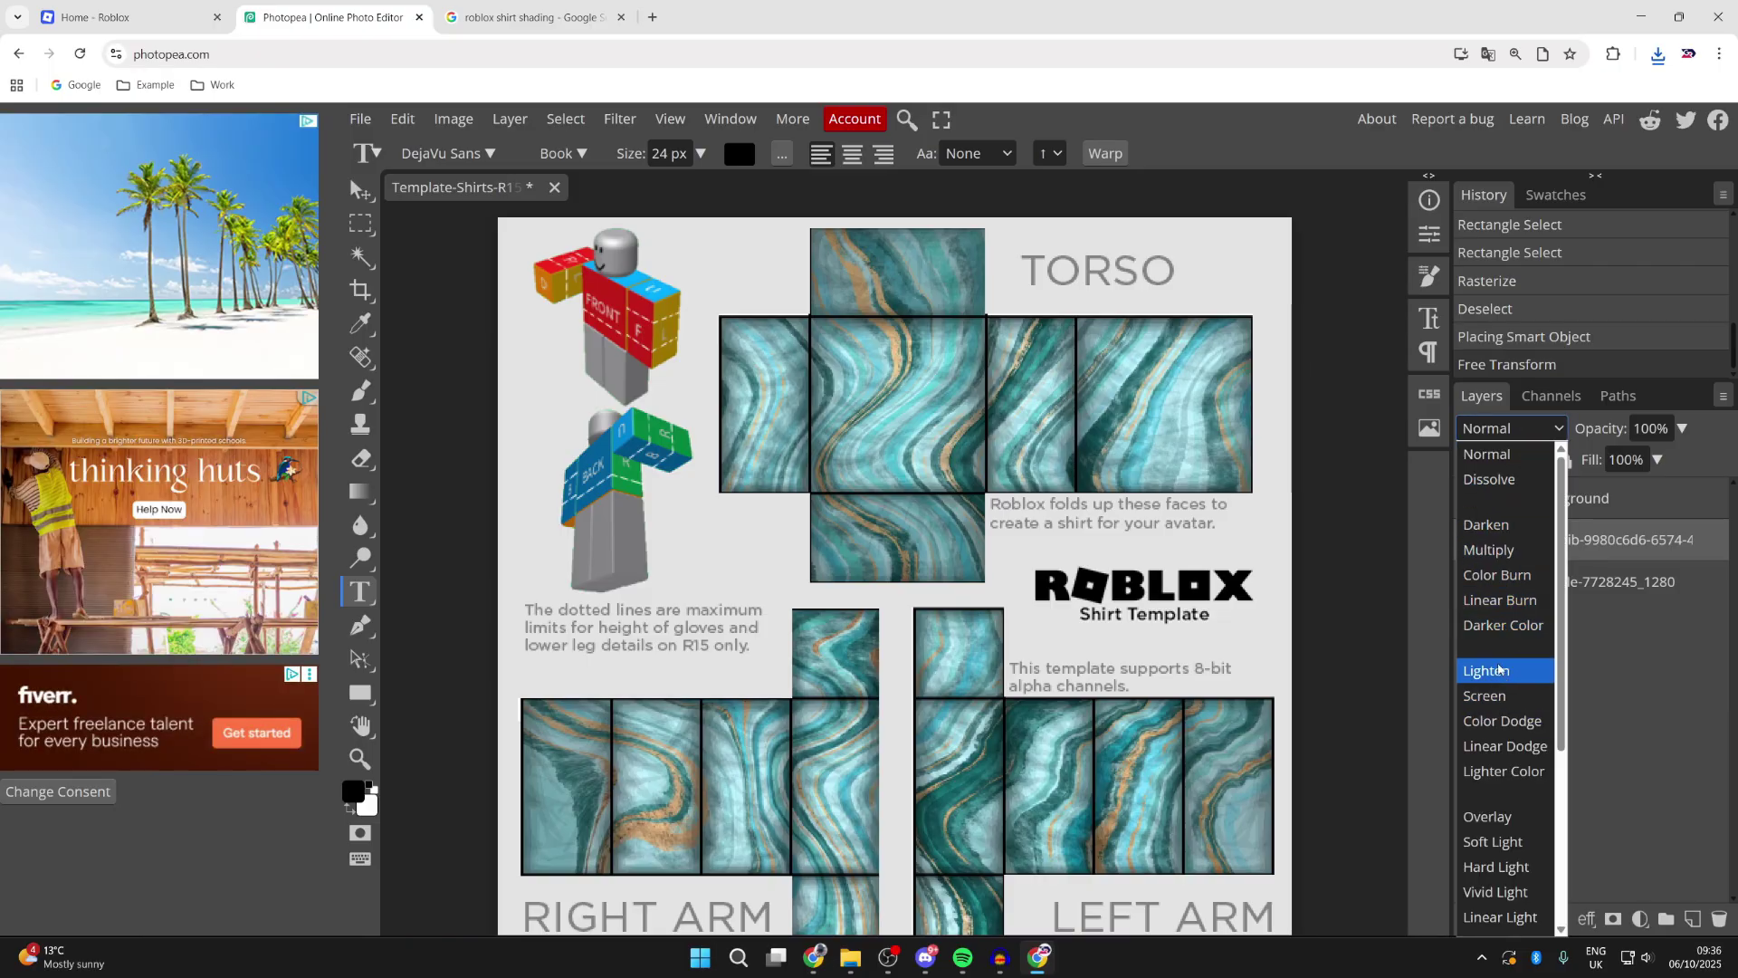
Set the shading layer to Lighten blending at 30% opacity
{"action": "left_click", "coordinate": [1500, 672]}
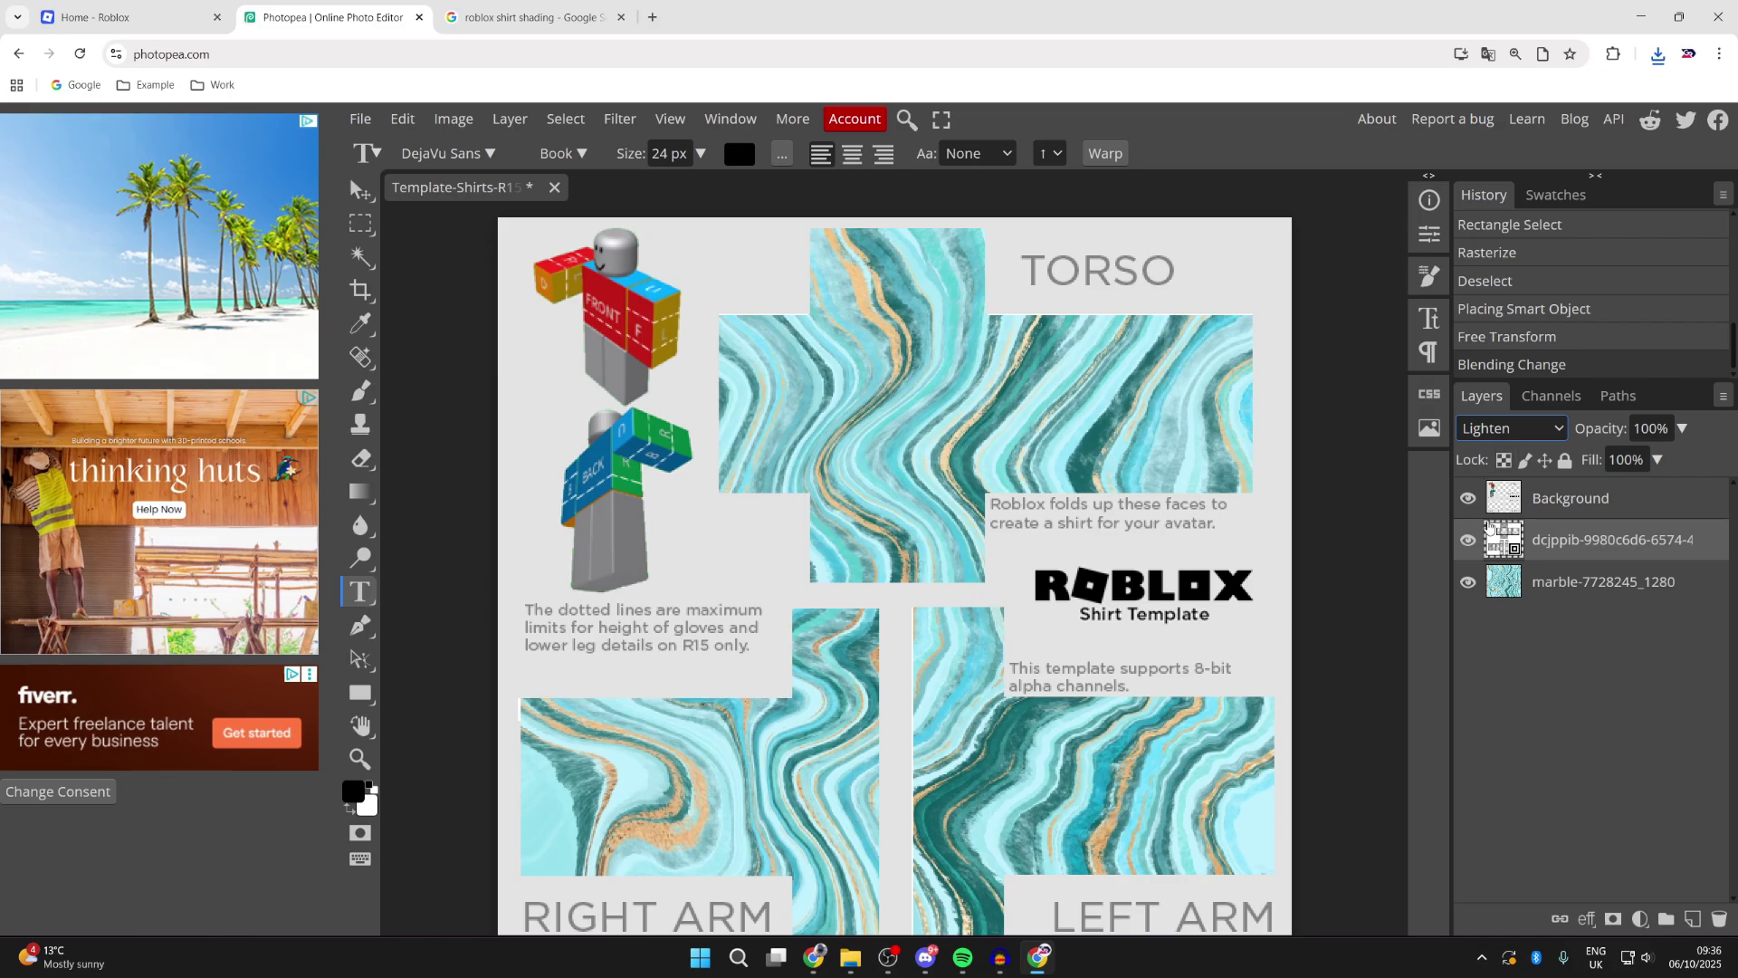
{"action": "scroll", "coordinate": [1512, 429], "scroll_direction": "up", "scroll_amount": 3}
{"action": "left_click", "coordinate": [1682, 429]}
{"action": "left_click_drag", "start_coordinate": [1679, 466], "coordinate": [1611, 462]}
Add a Brightness/Contrast adjustment above the marble layer with brightness raised to about 23
{"action": "left_click", "coordinate": [1614, 591]}
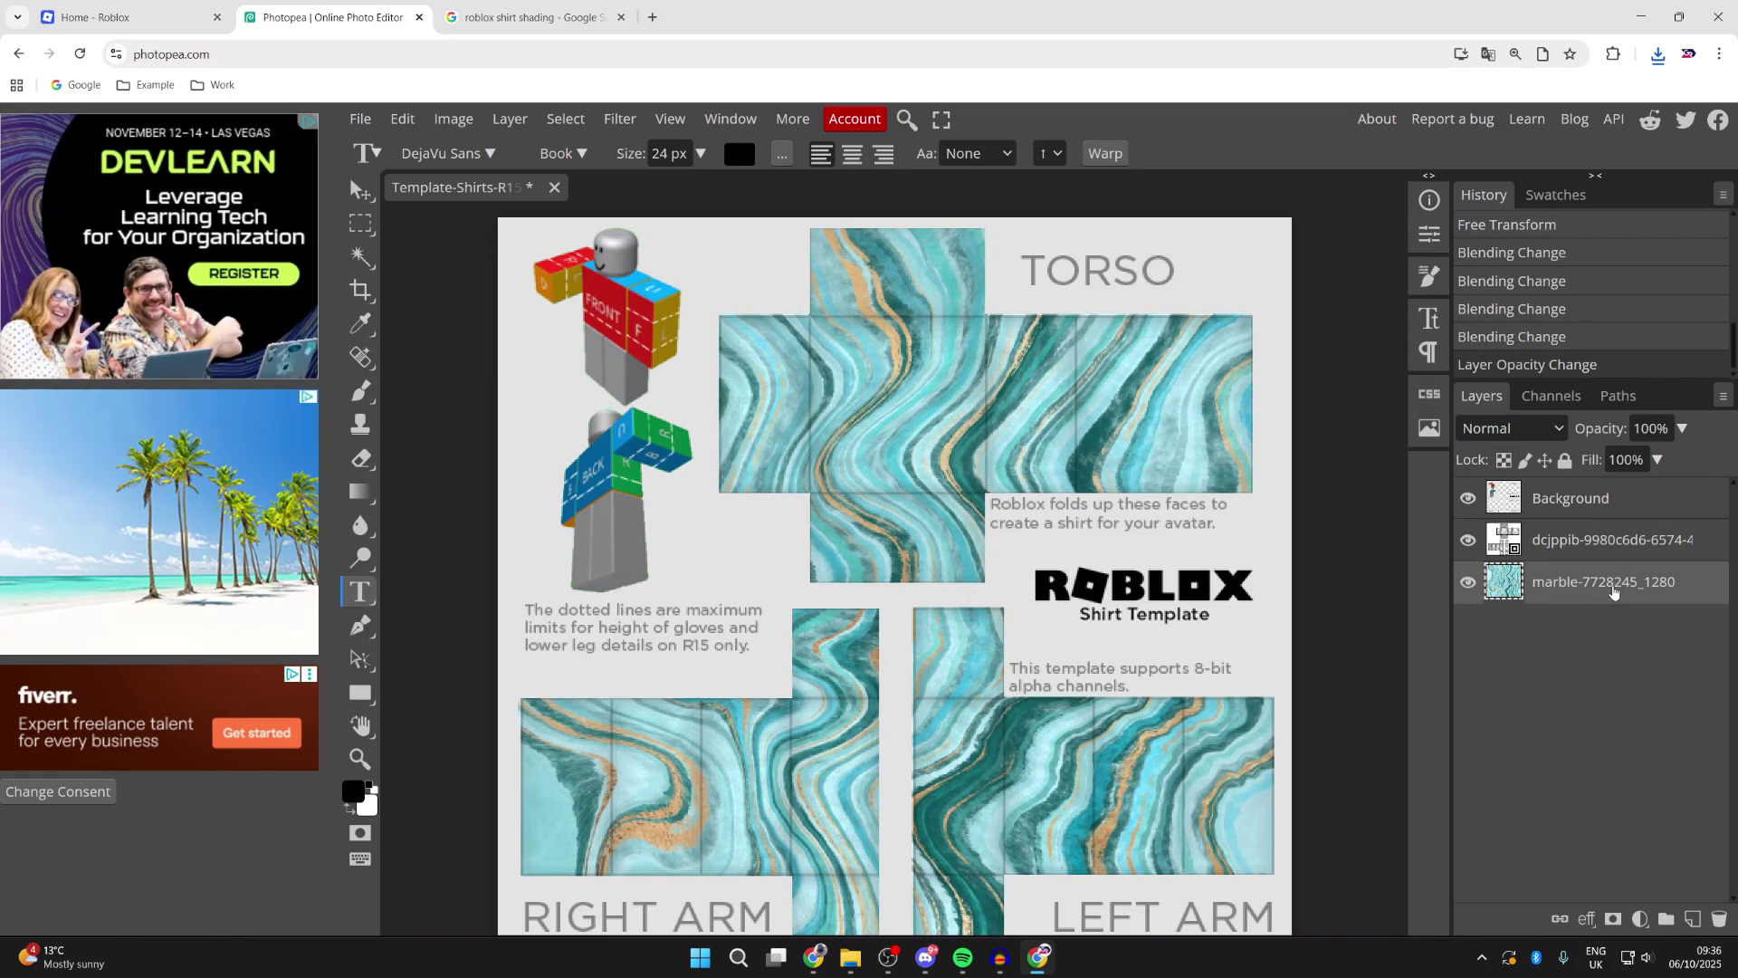
{"action": "left_click", "coordinate": [1639, 918]}
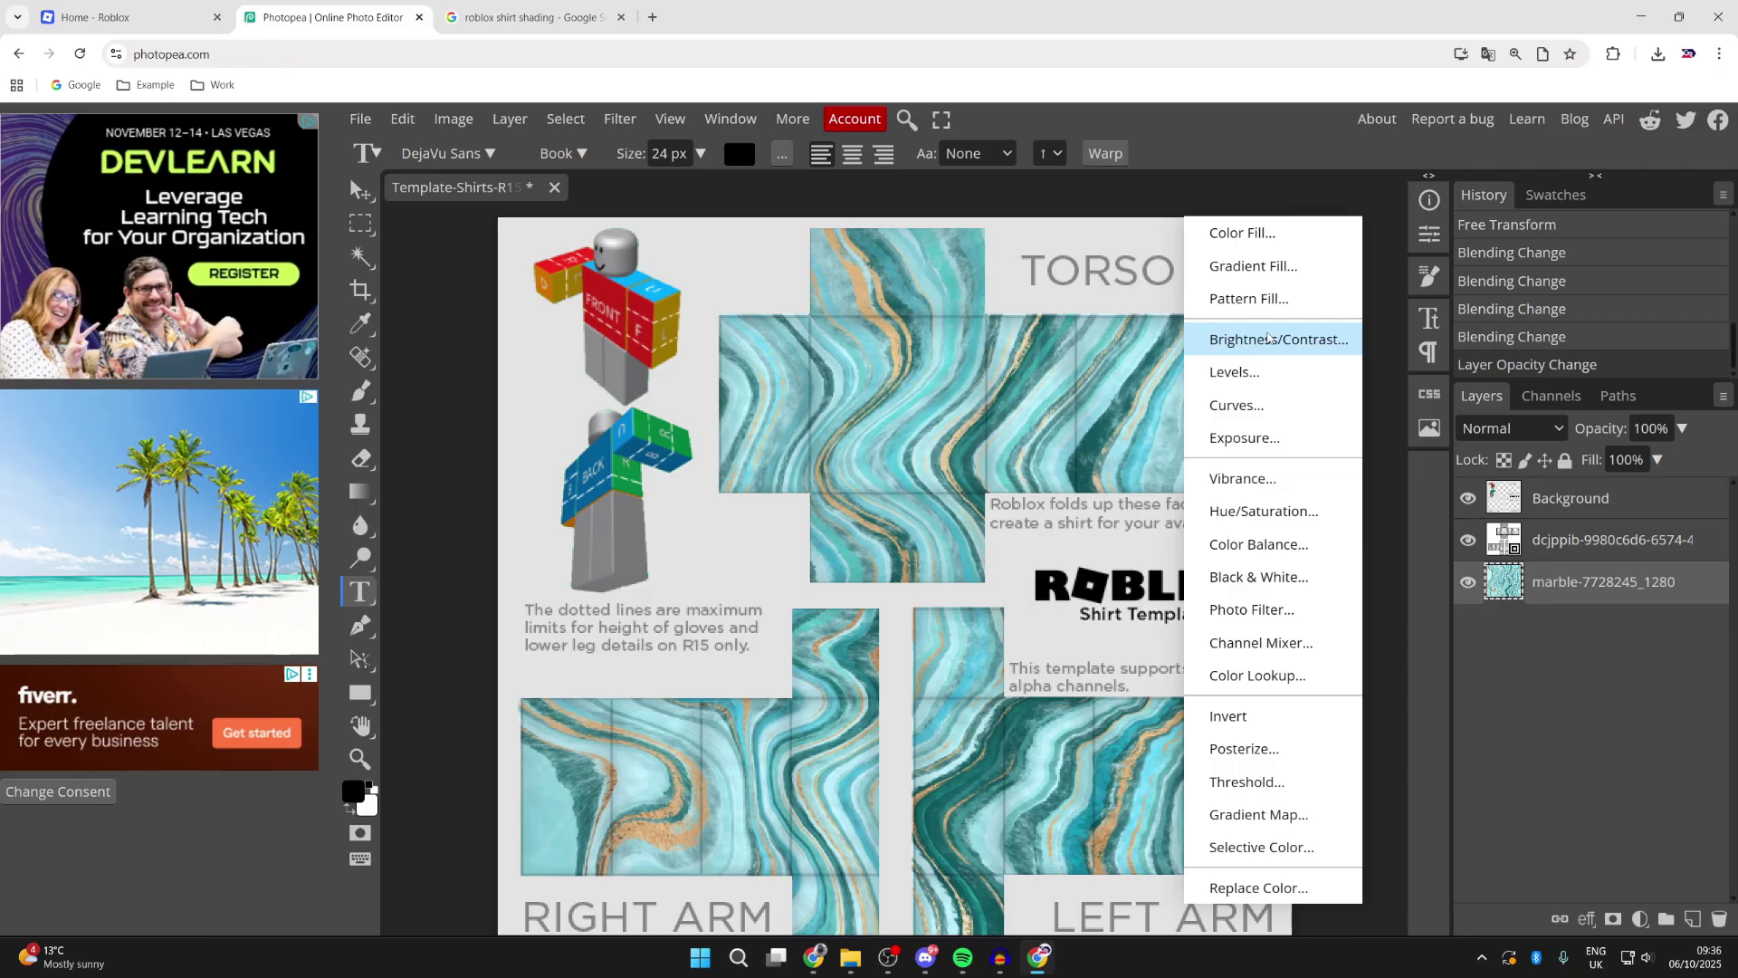
{"action": "left_click", "coordinate": [1267, 339]}
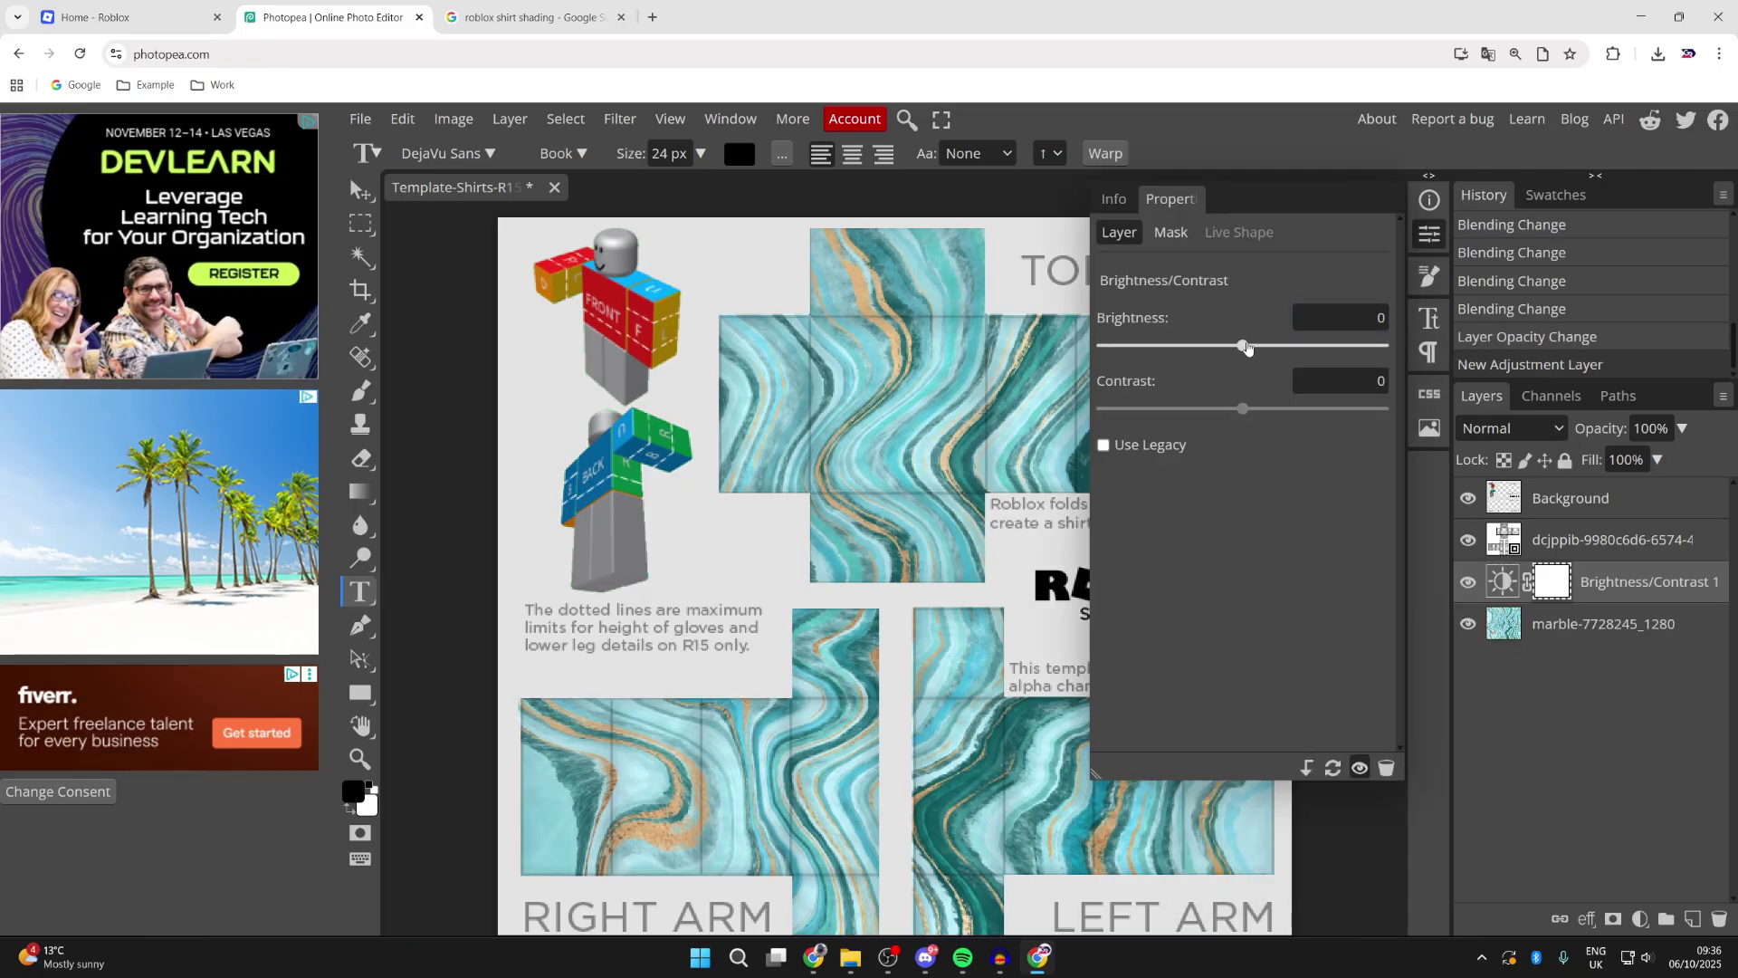
{"action": "left_click_drag", "start_coordinate": [1247, 348], "coordinate": [1265, 349]}
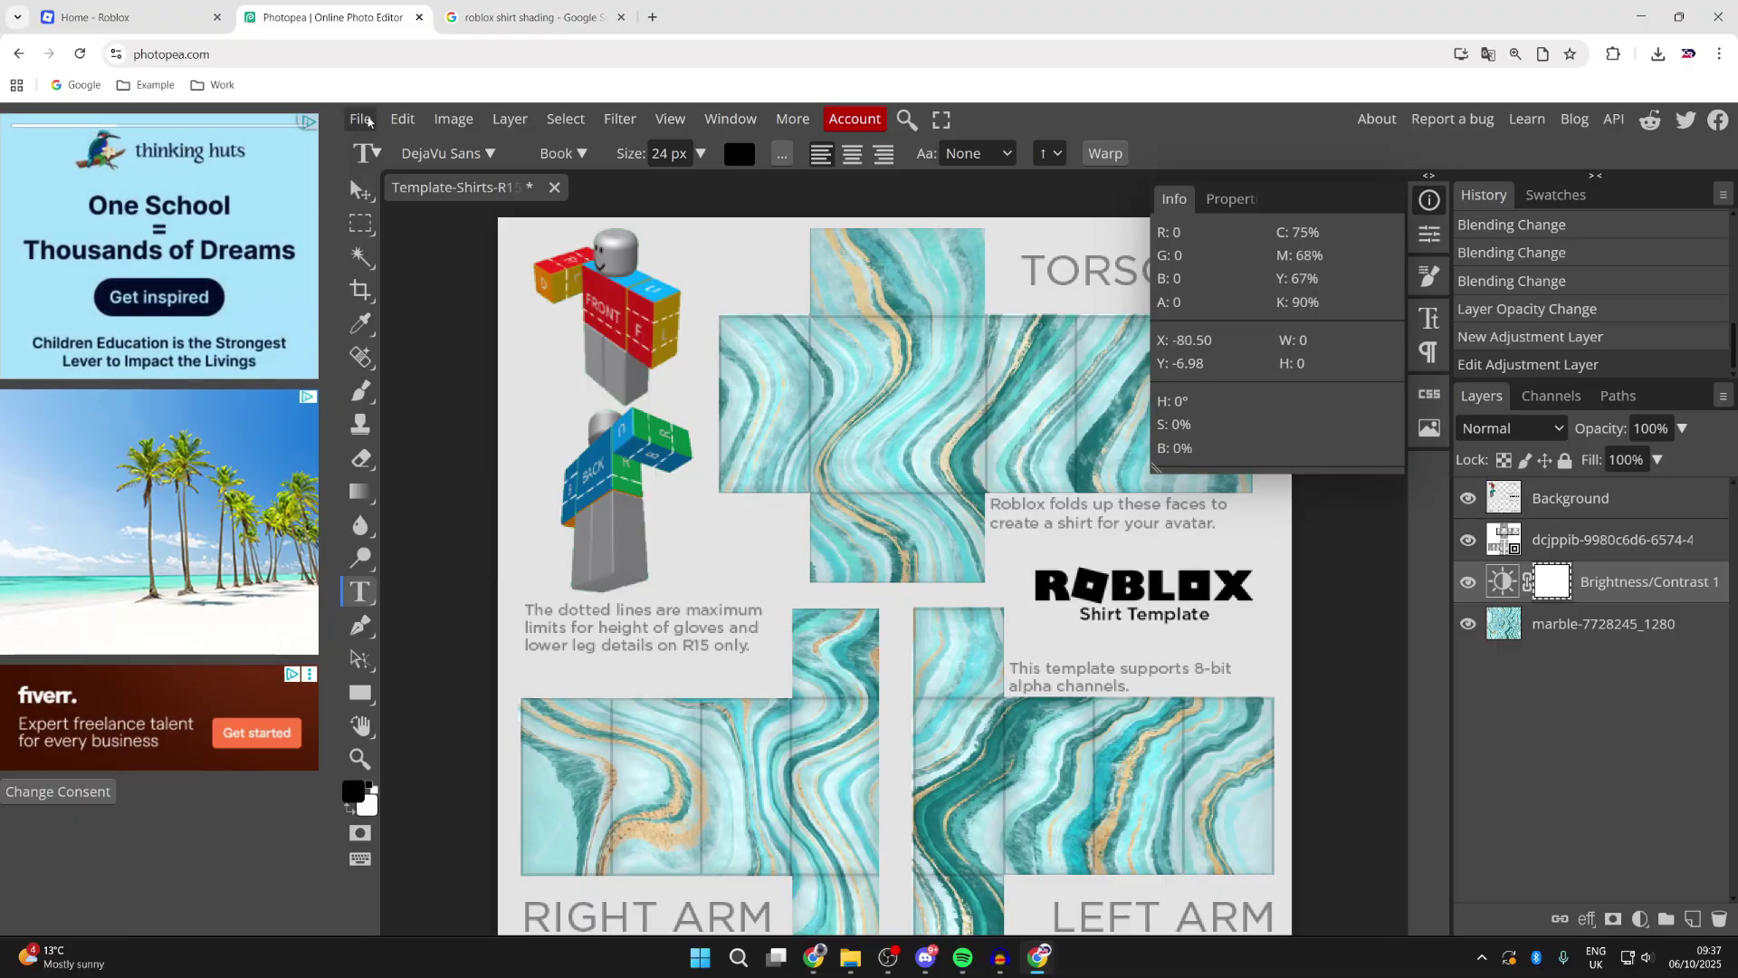
{"action": "left_click", "coordinate": [368, 121]}
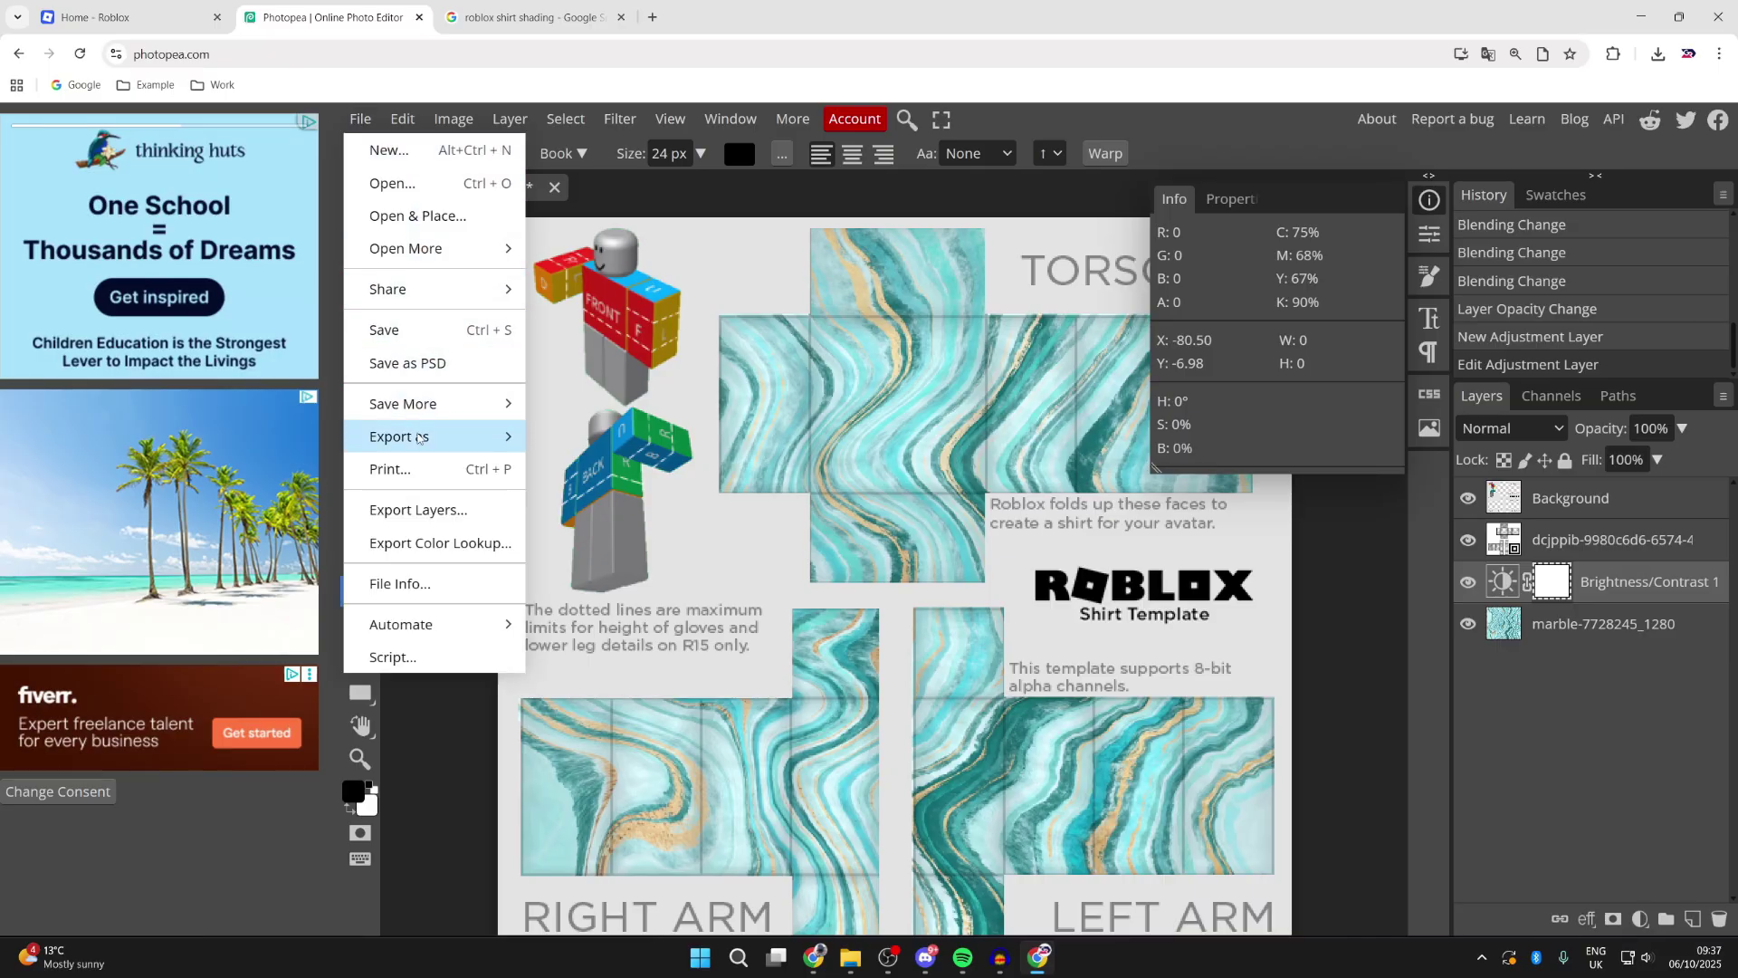
Export the shirt template from Photopea as the PNG Template-Shirts-R15 (1).png
{"action": "mouse_move", "coordinate": [419, 438]}
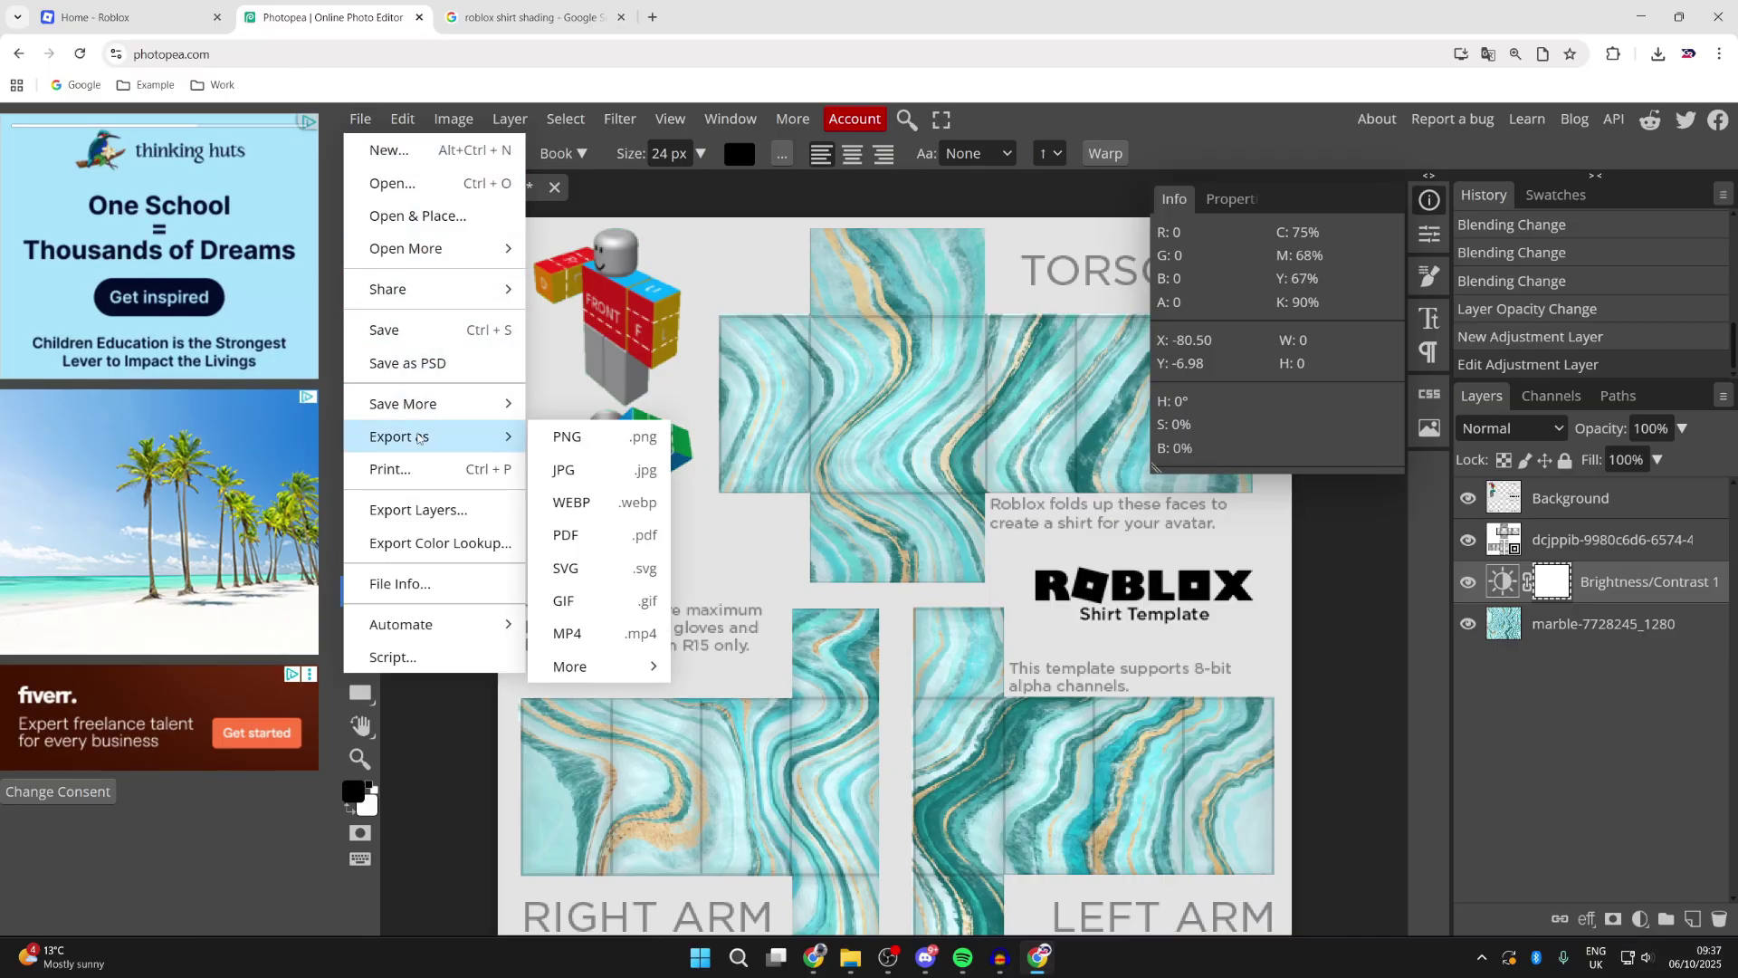
{"action": "left_click", "coordinate": [568, 437]}
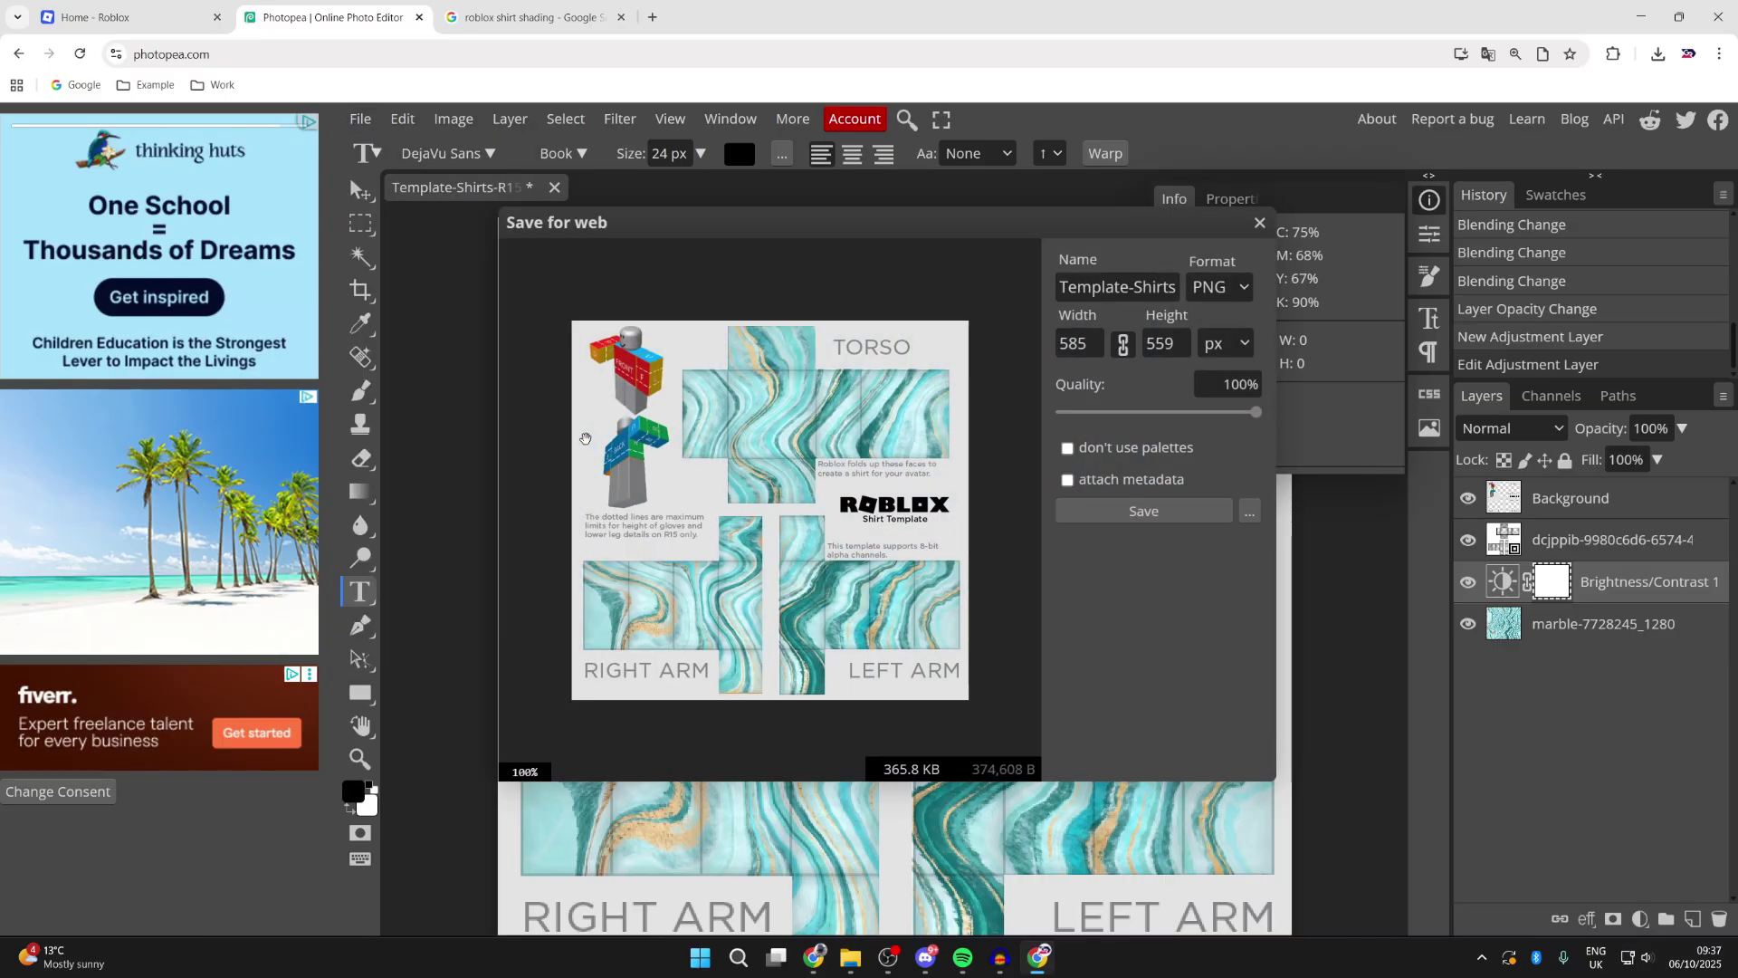
{"action": "left_click", "coordinate": [1166, 512]}
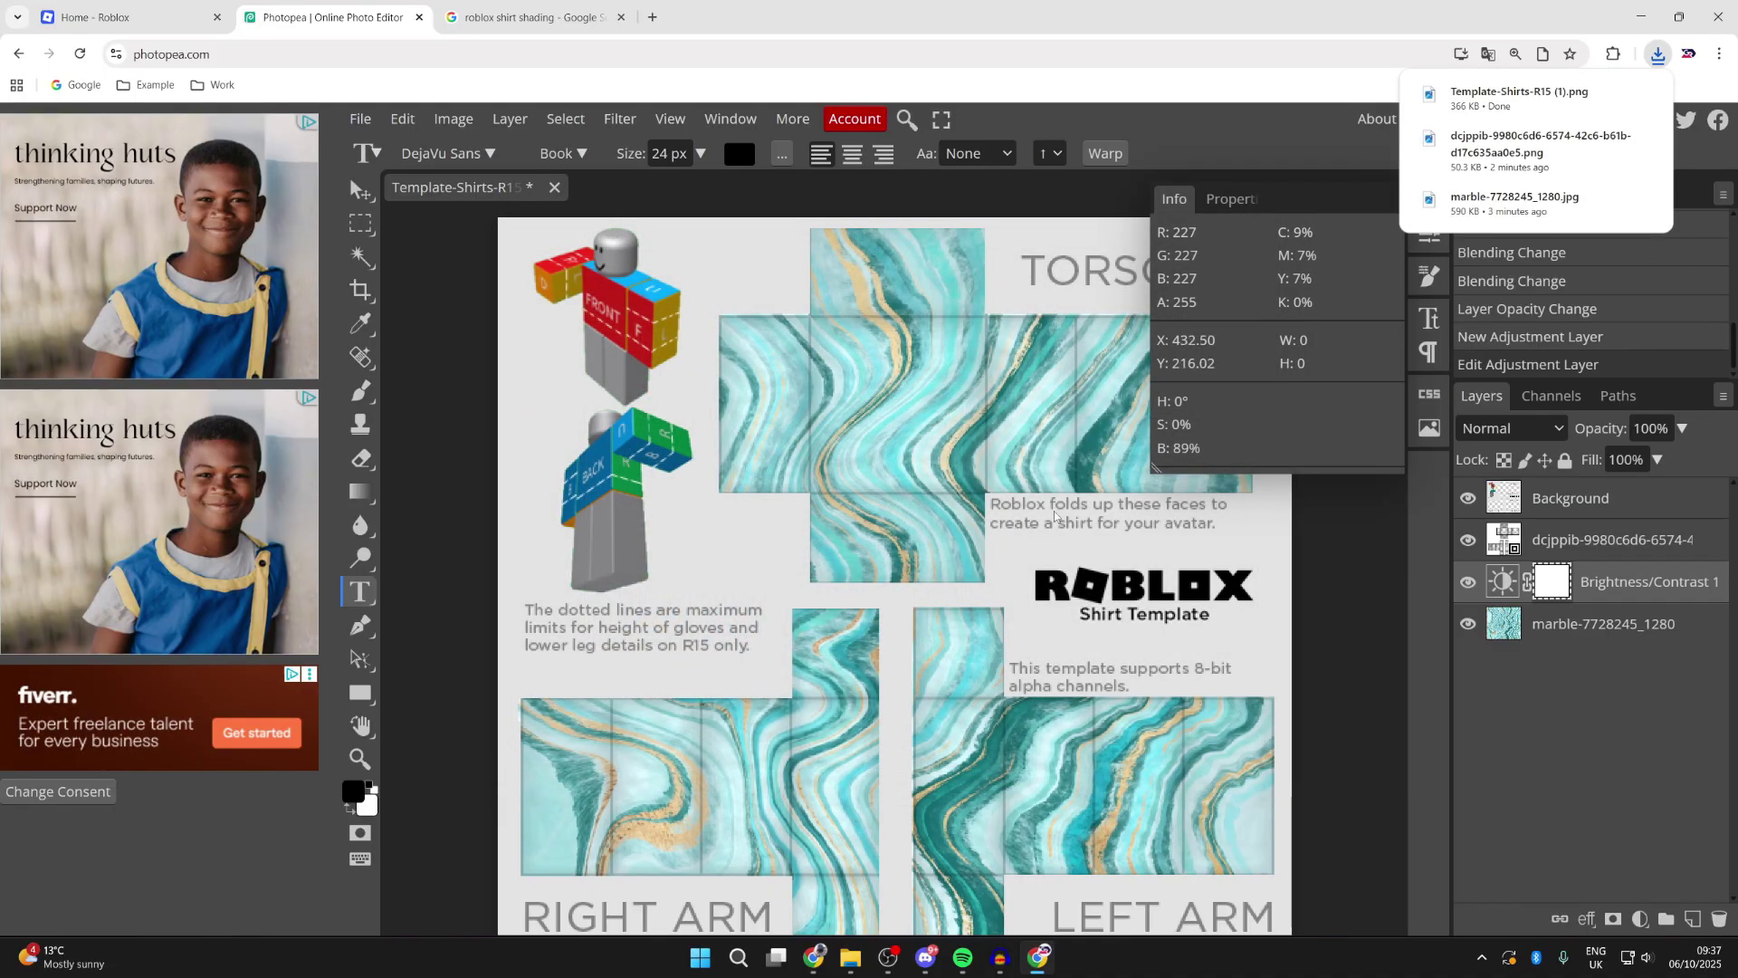
{"action": "left_click", "coordinate": [226, 7]}
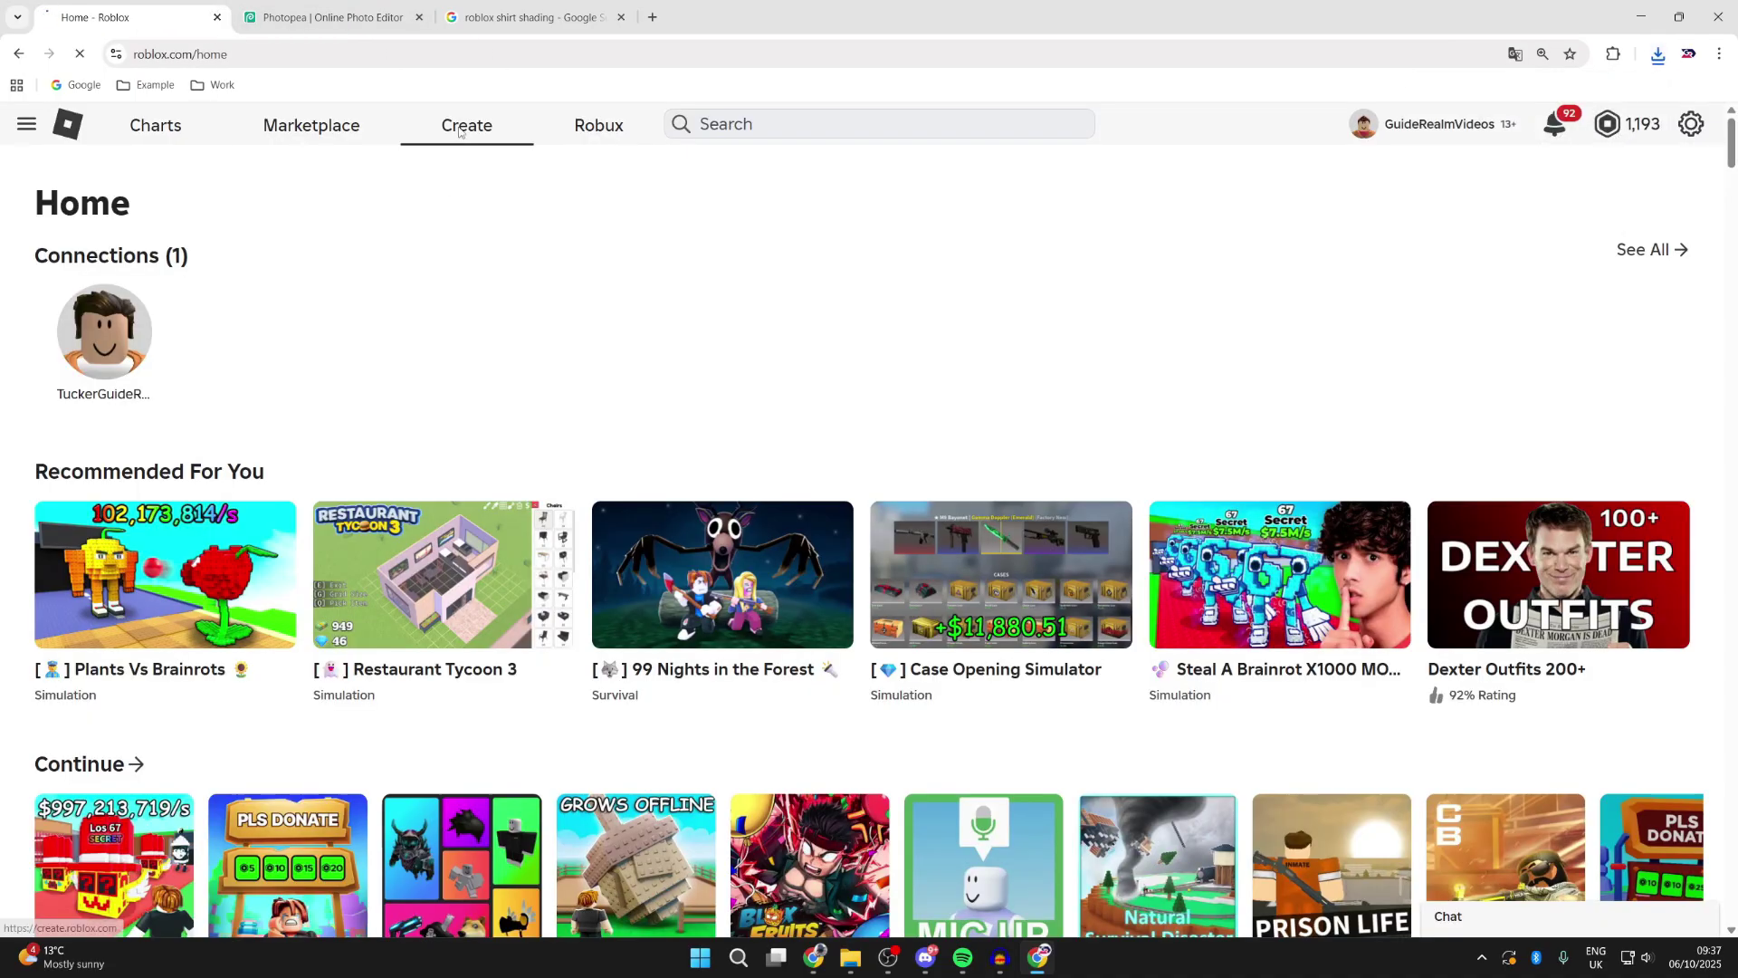
In Creator Hub, filter Creations to Avatar Items > Classics > Classic Shirts
{"action": "left_click", "coordinate": [462, 131]}
{"action": "left_click", "coordinate": [172, 402]}
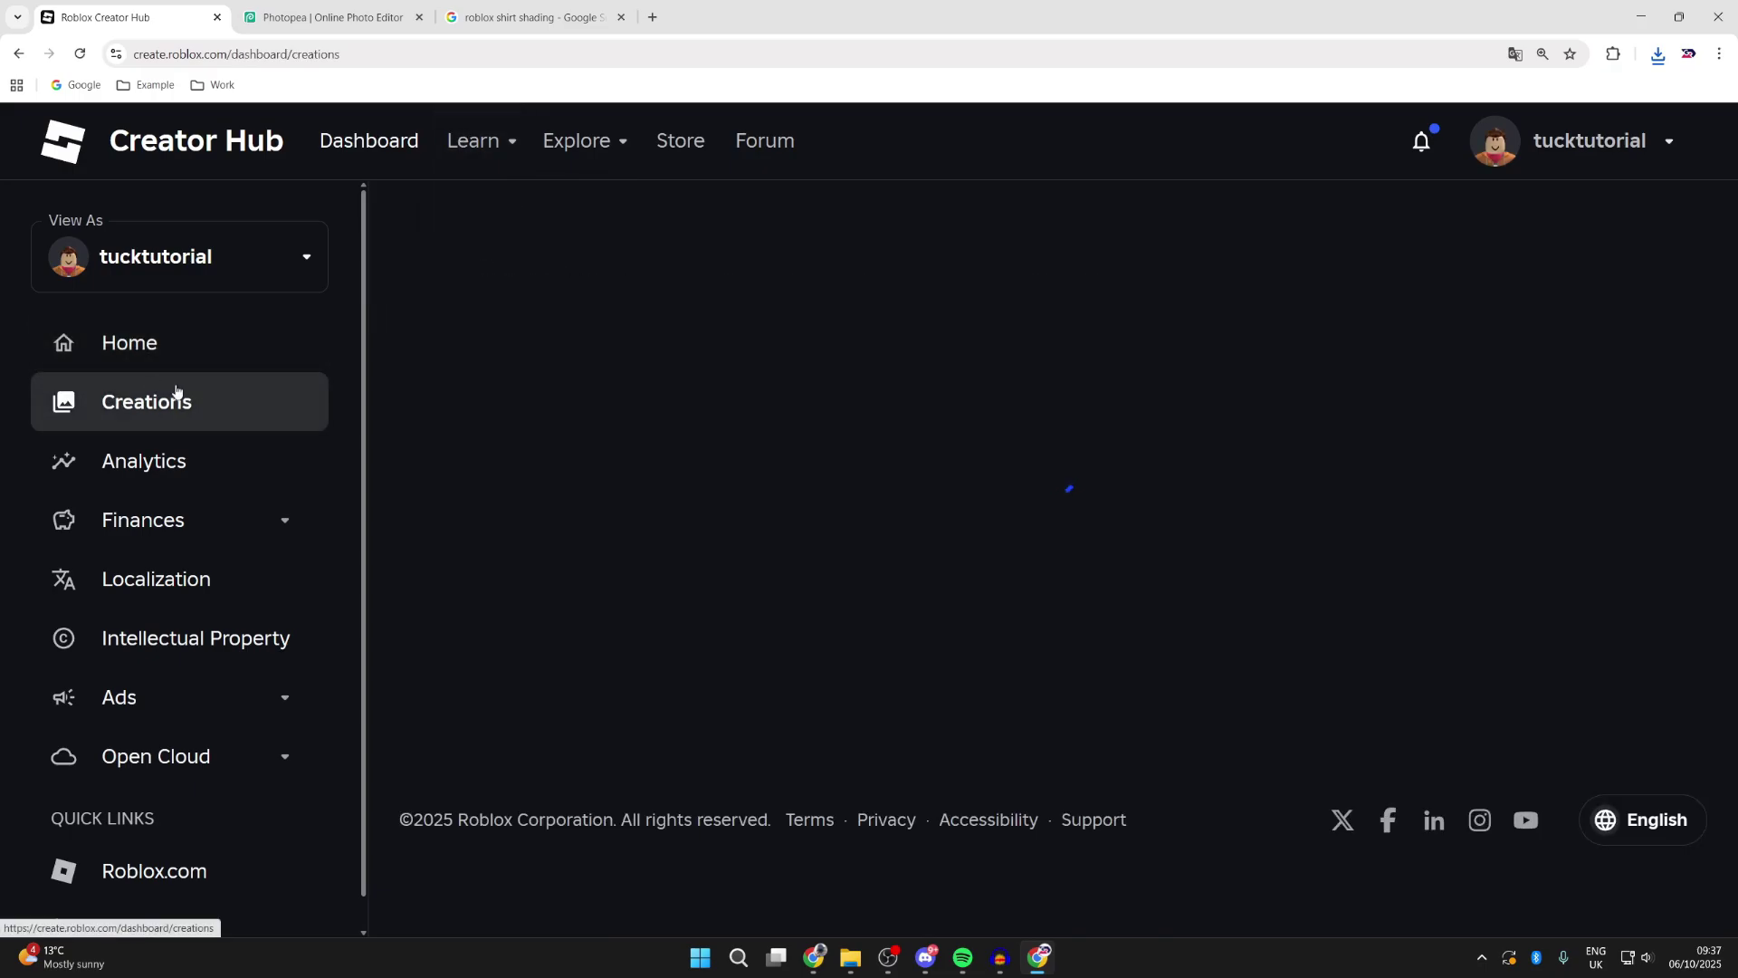
{"action": "left_click", "coordinate": [806, 342]}
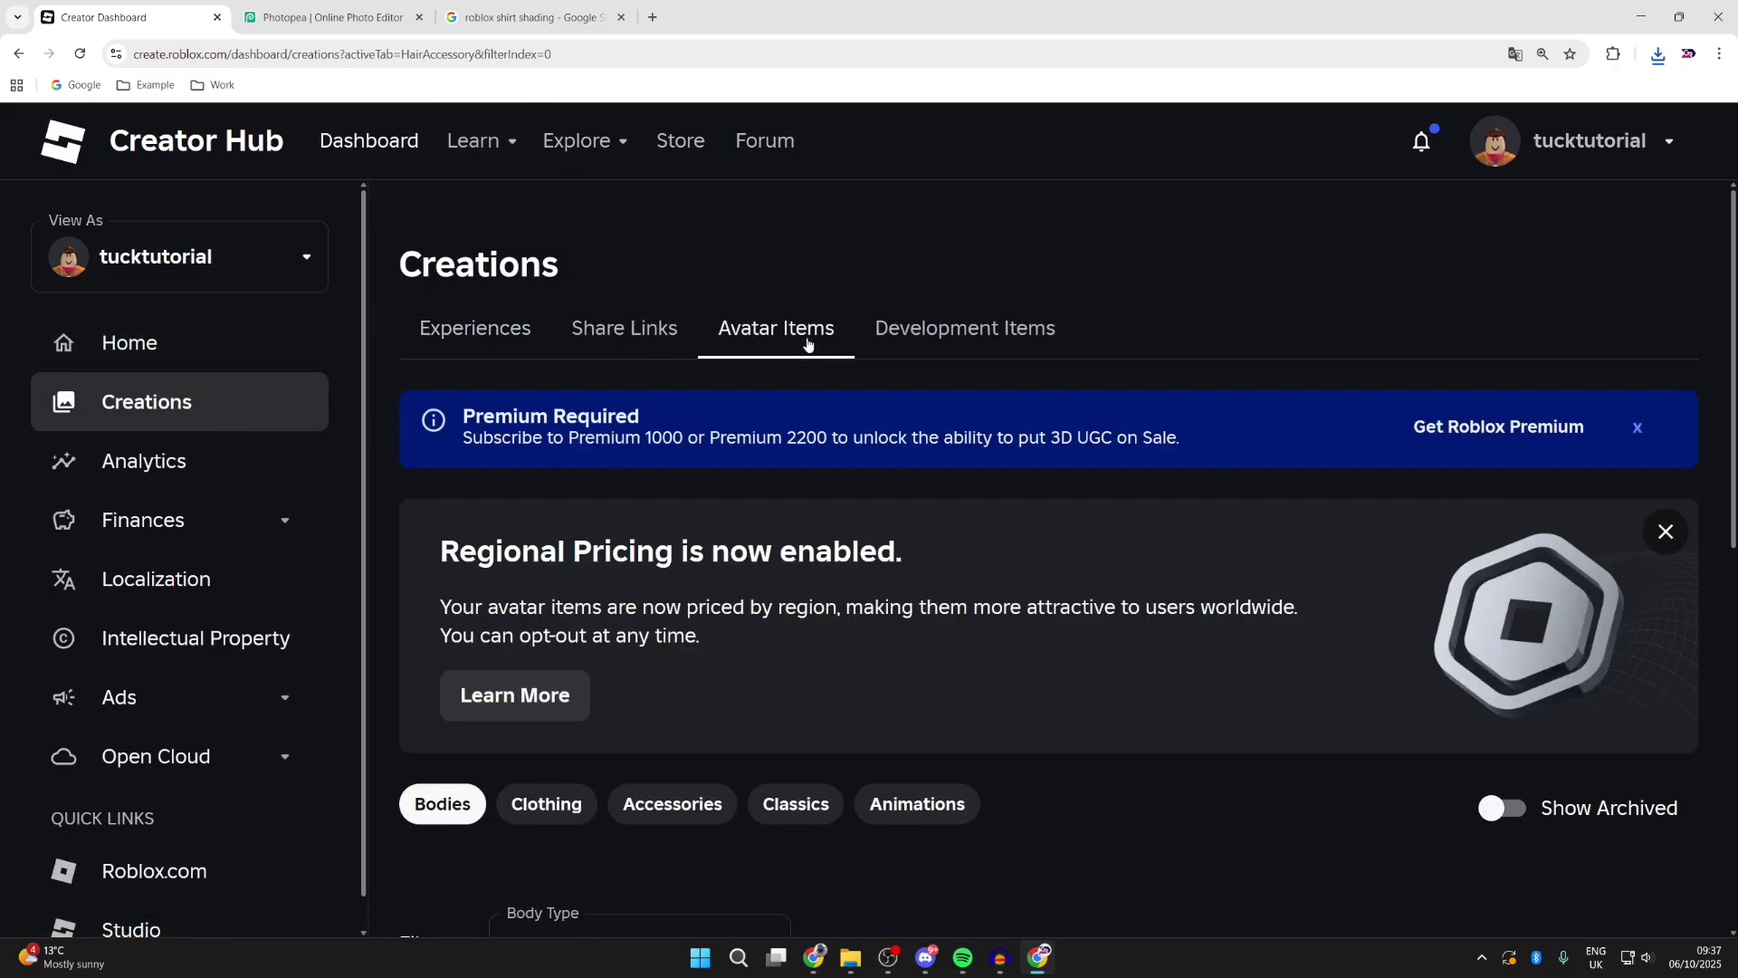
{"action": "scroll", "coordinate": [806, 362], "scroll_direction": "down", "scroll_amount": 4}
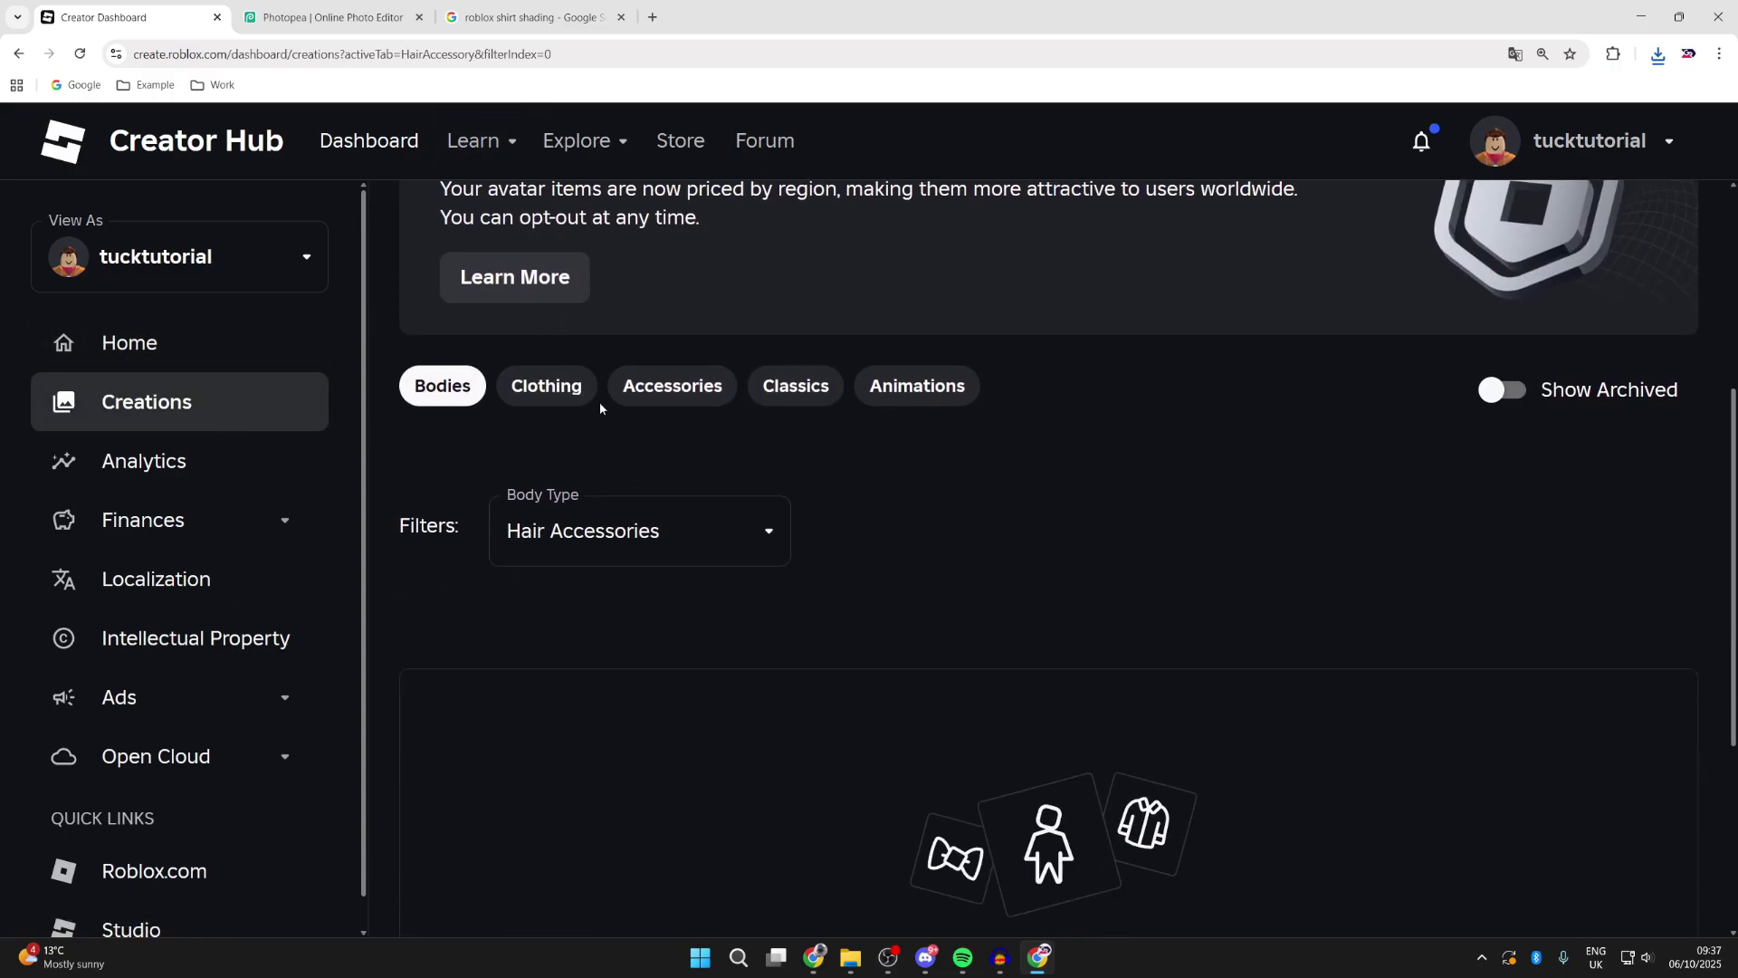
{"action": "left_click", "coordinate": [820, 388]}
{"action": "left_click", "coordinate": [663, 518]}
{"action": "left_click", "coordinate": [640, 640]}
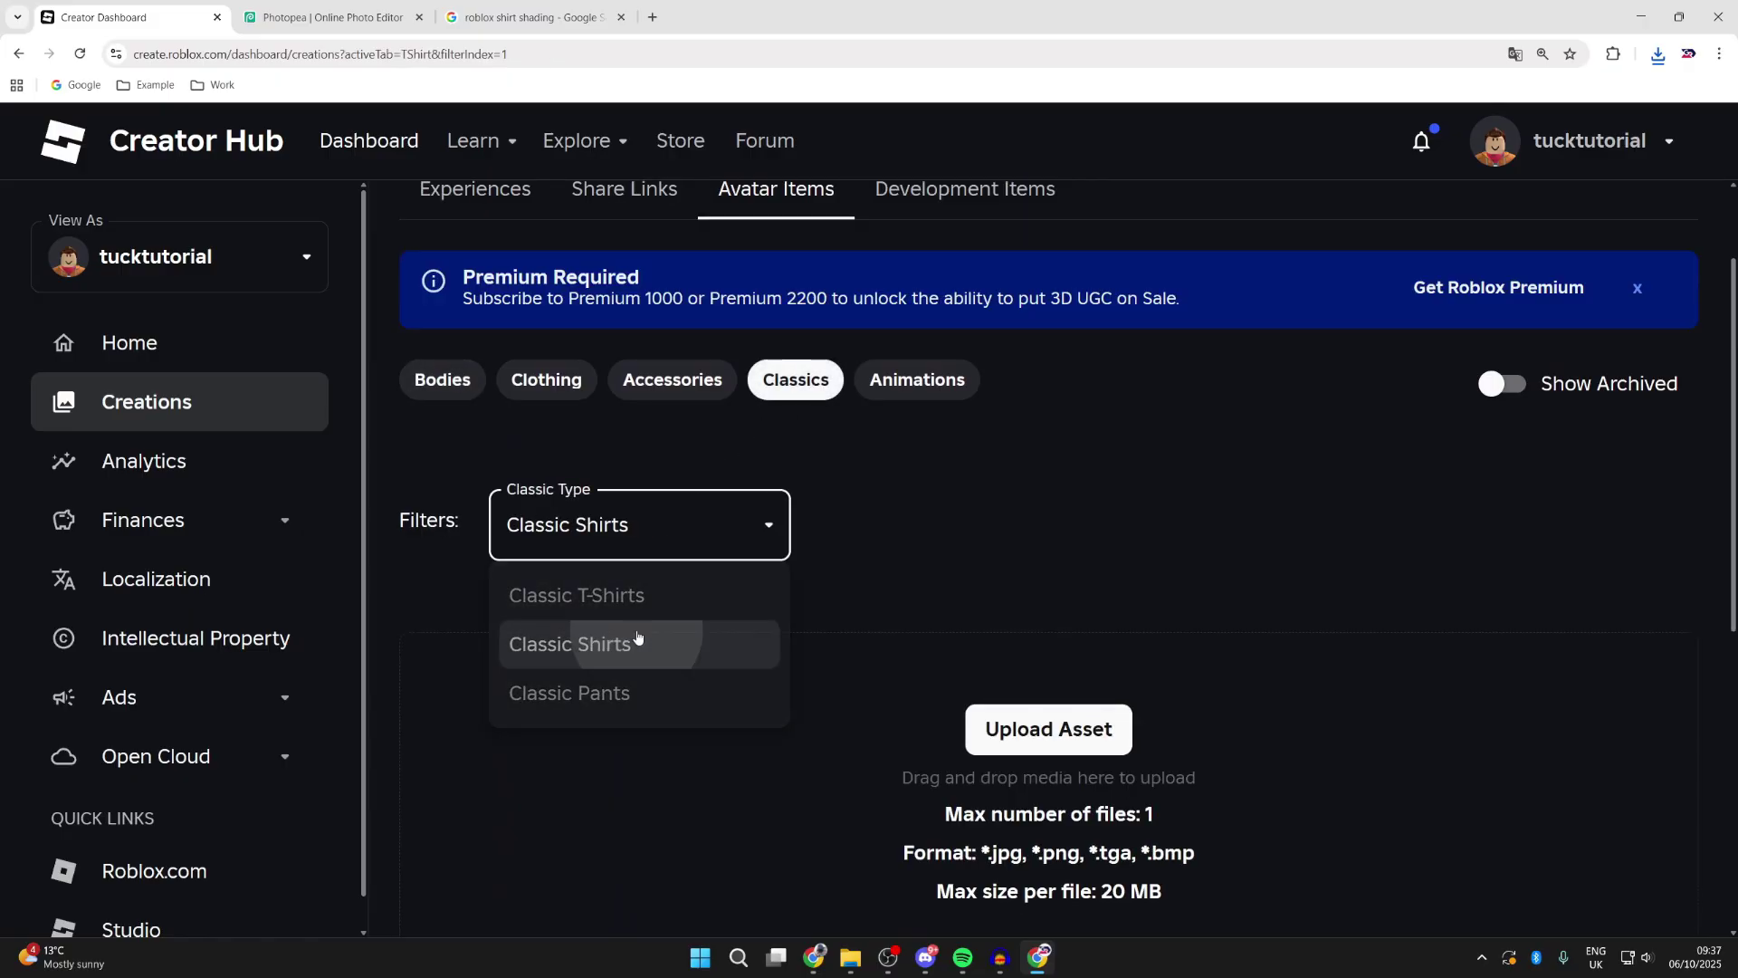
{"action": "scroll", "coordinate": [671, 601], "scroll_direction": "down", "scroll_amount": 3}
Upload Template-Shirts-R15 (1).png from Downloads as the new shirt image
{"action": "left_click", "coordinate": [1032, 479]}
{"action": "scroll", "coordinate": [668, 392], "scroll_direction": "up", "scroll_amount": 3}
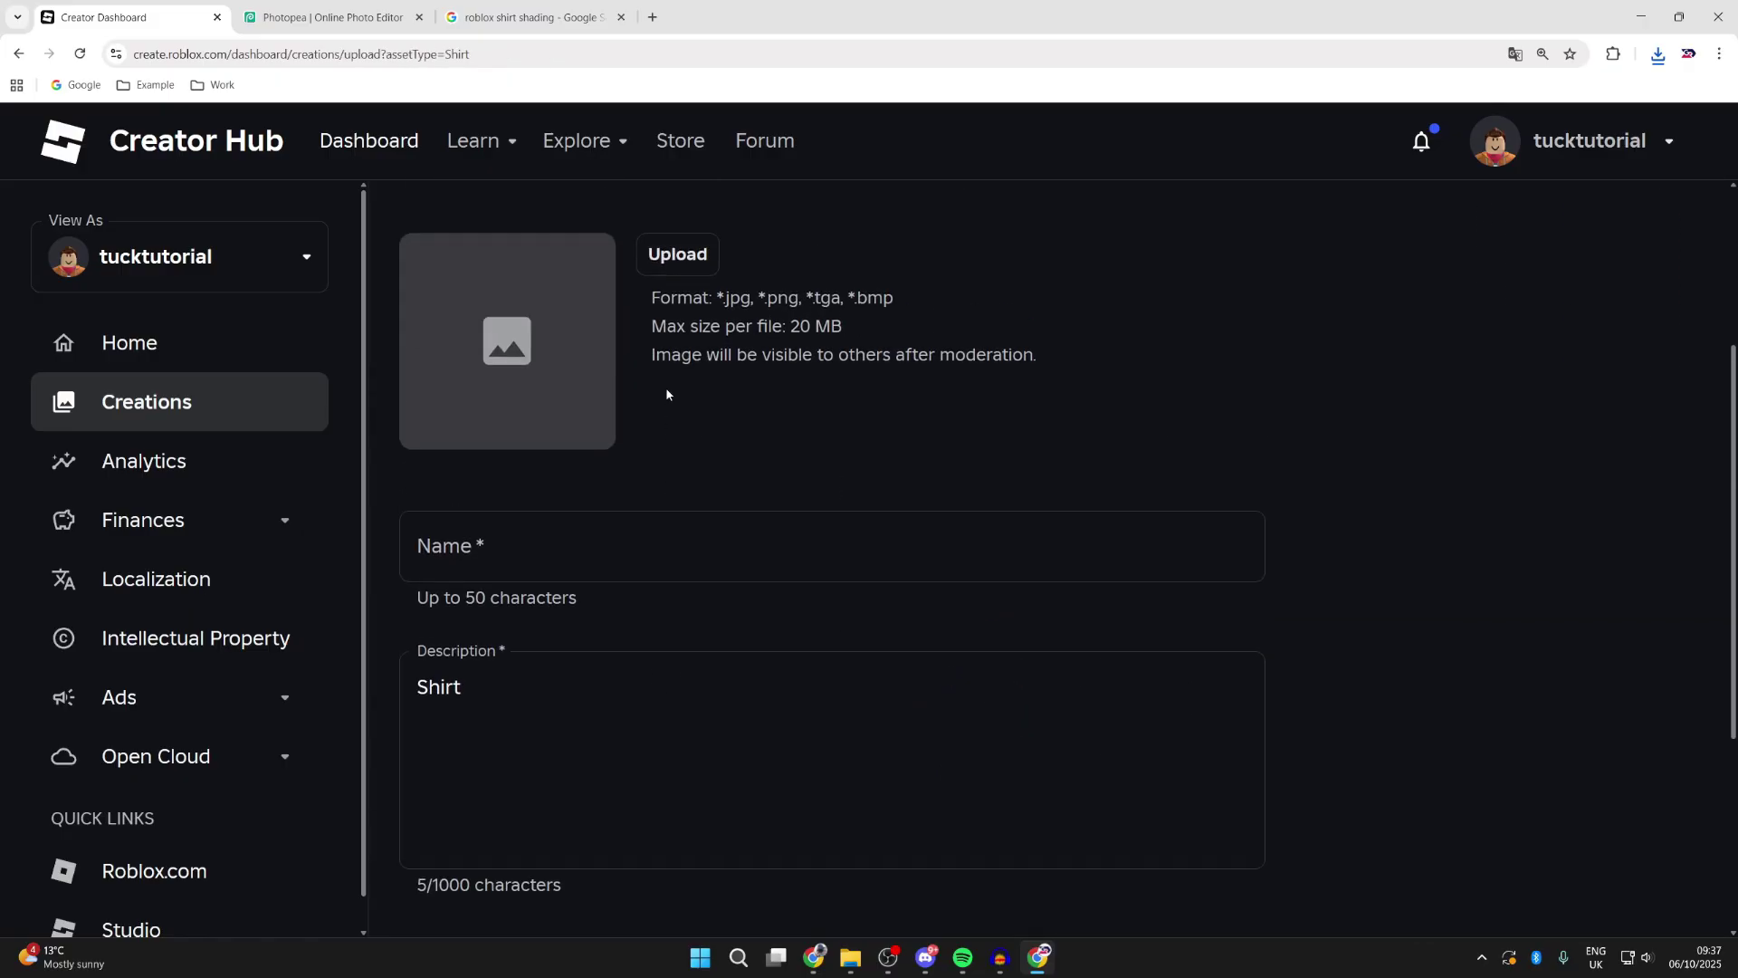
{"action": "left_click", "coordinate": [682, 418]}
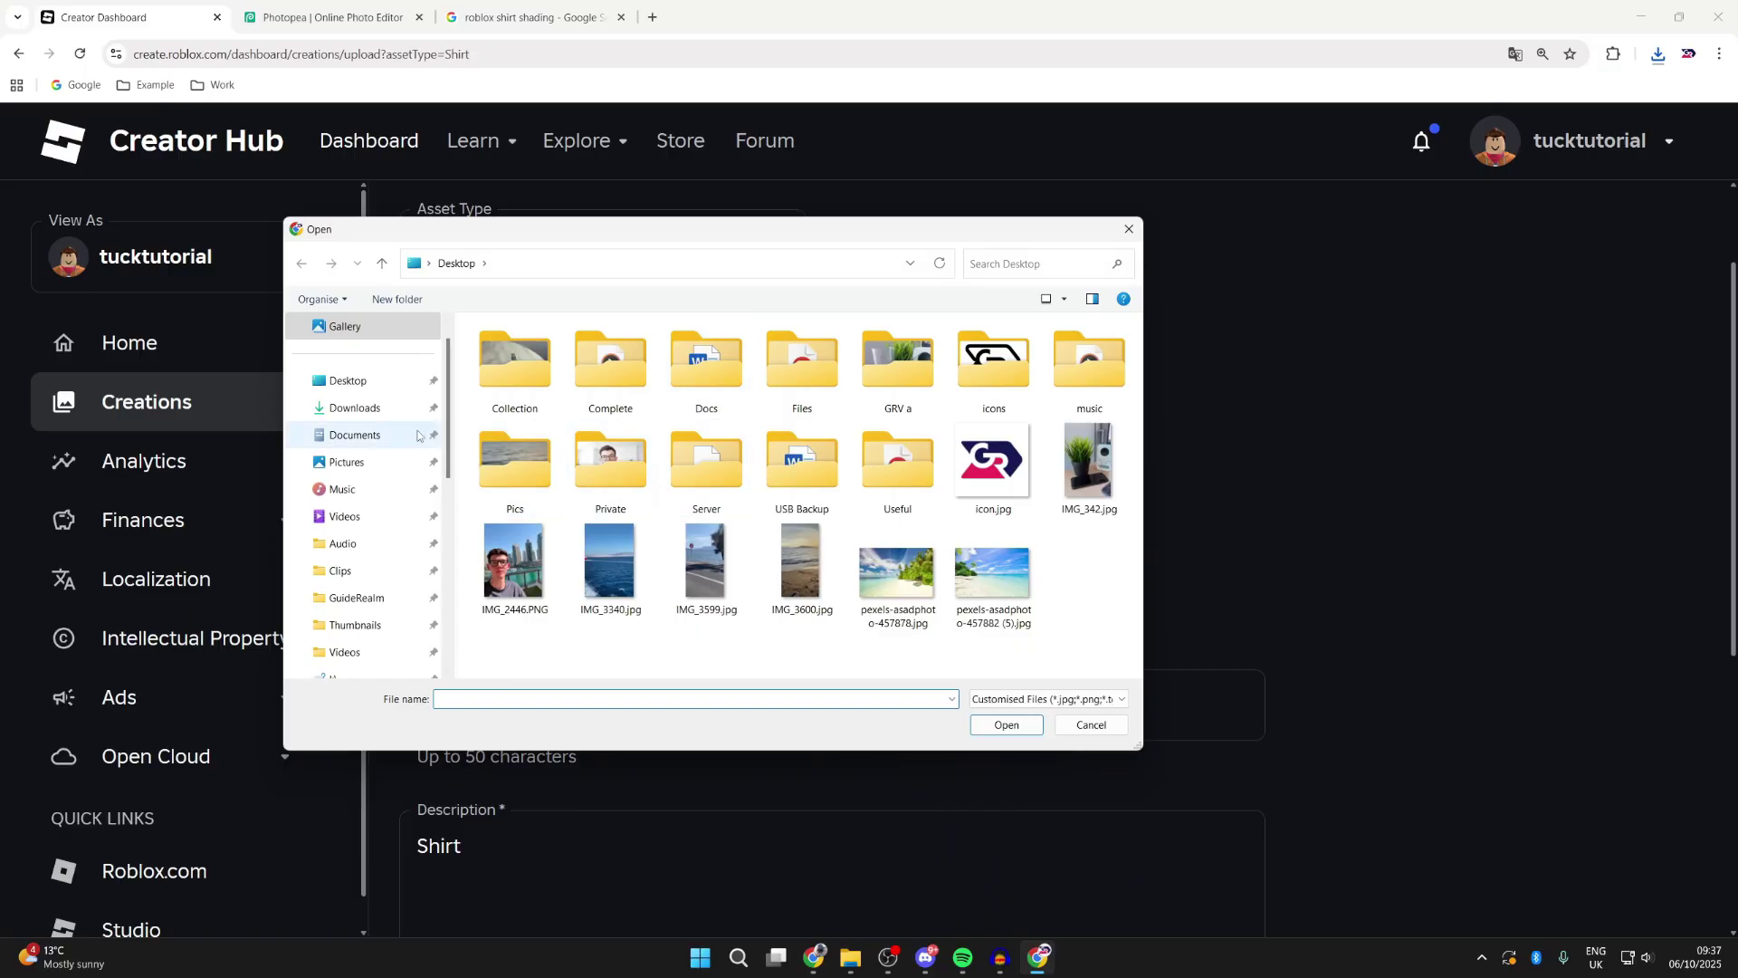
{"action": "left_click", "coordinate": [401, 408]}
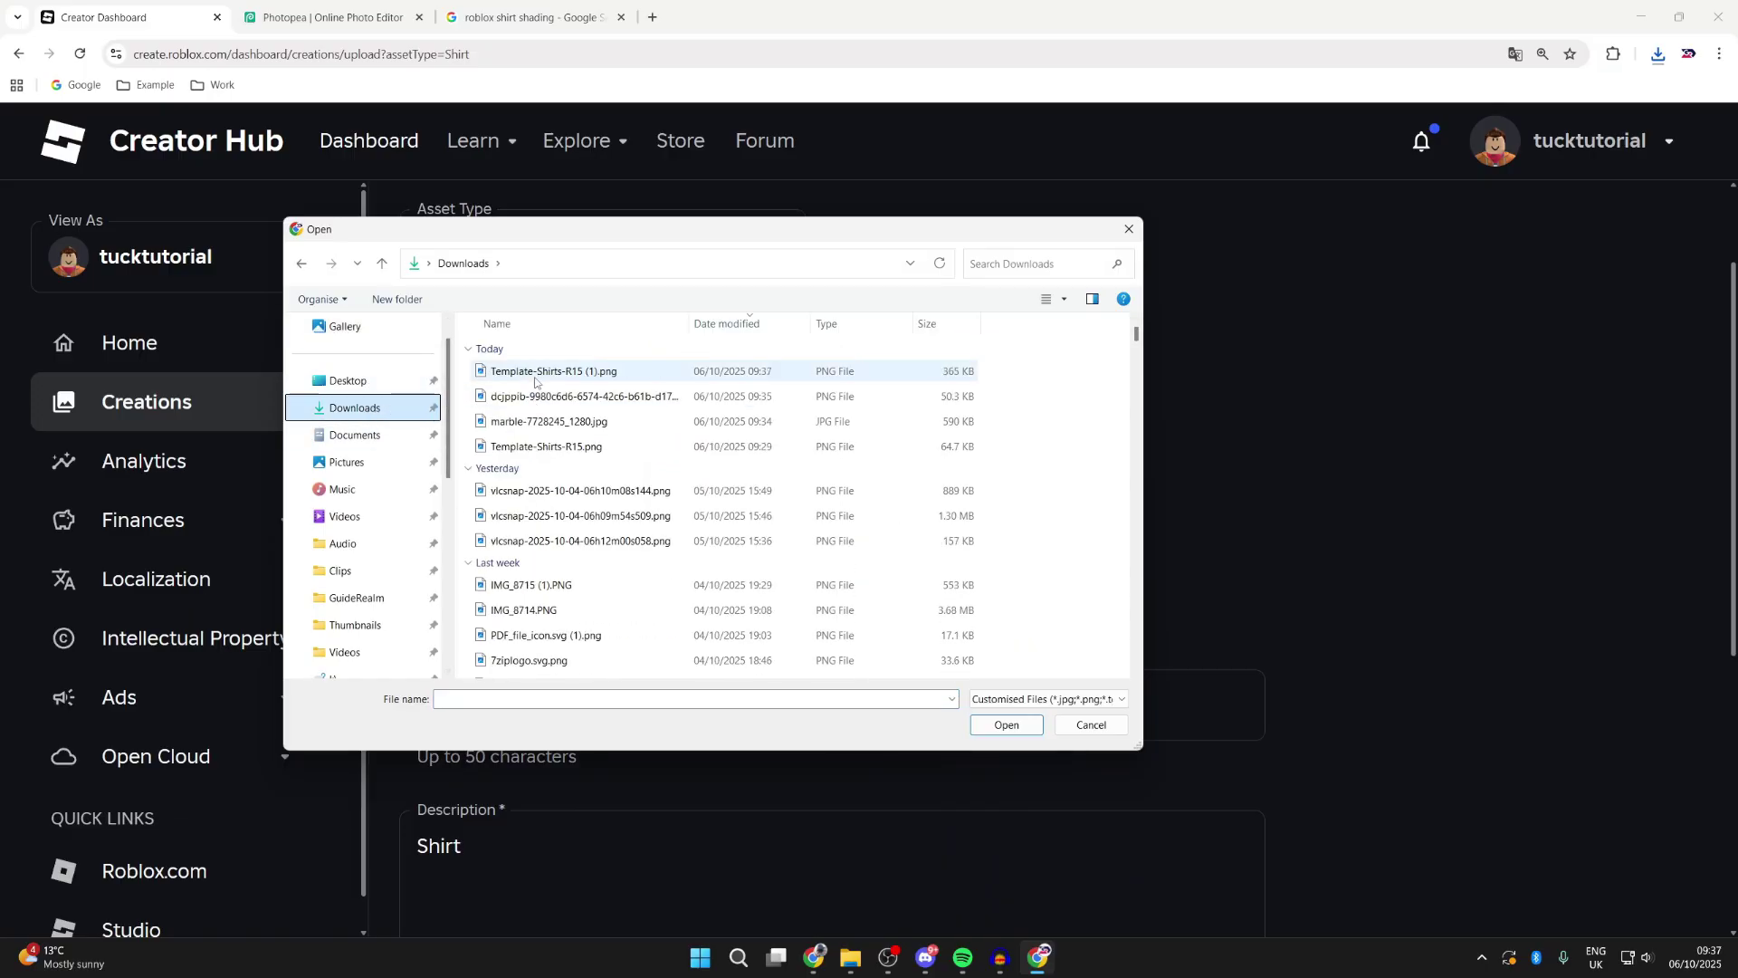
{"action": "left_click", "coordinate": [596, 375]}
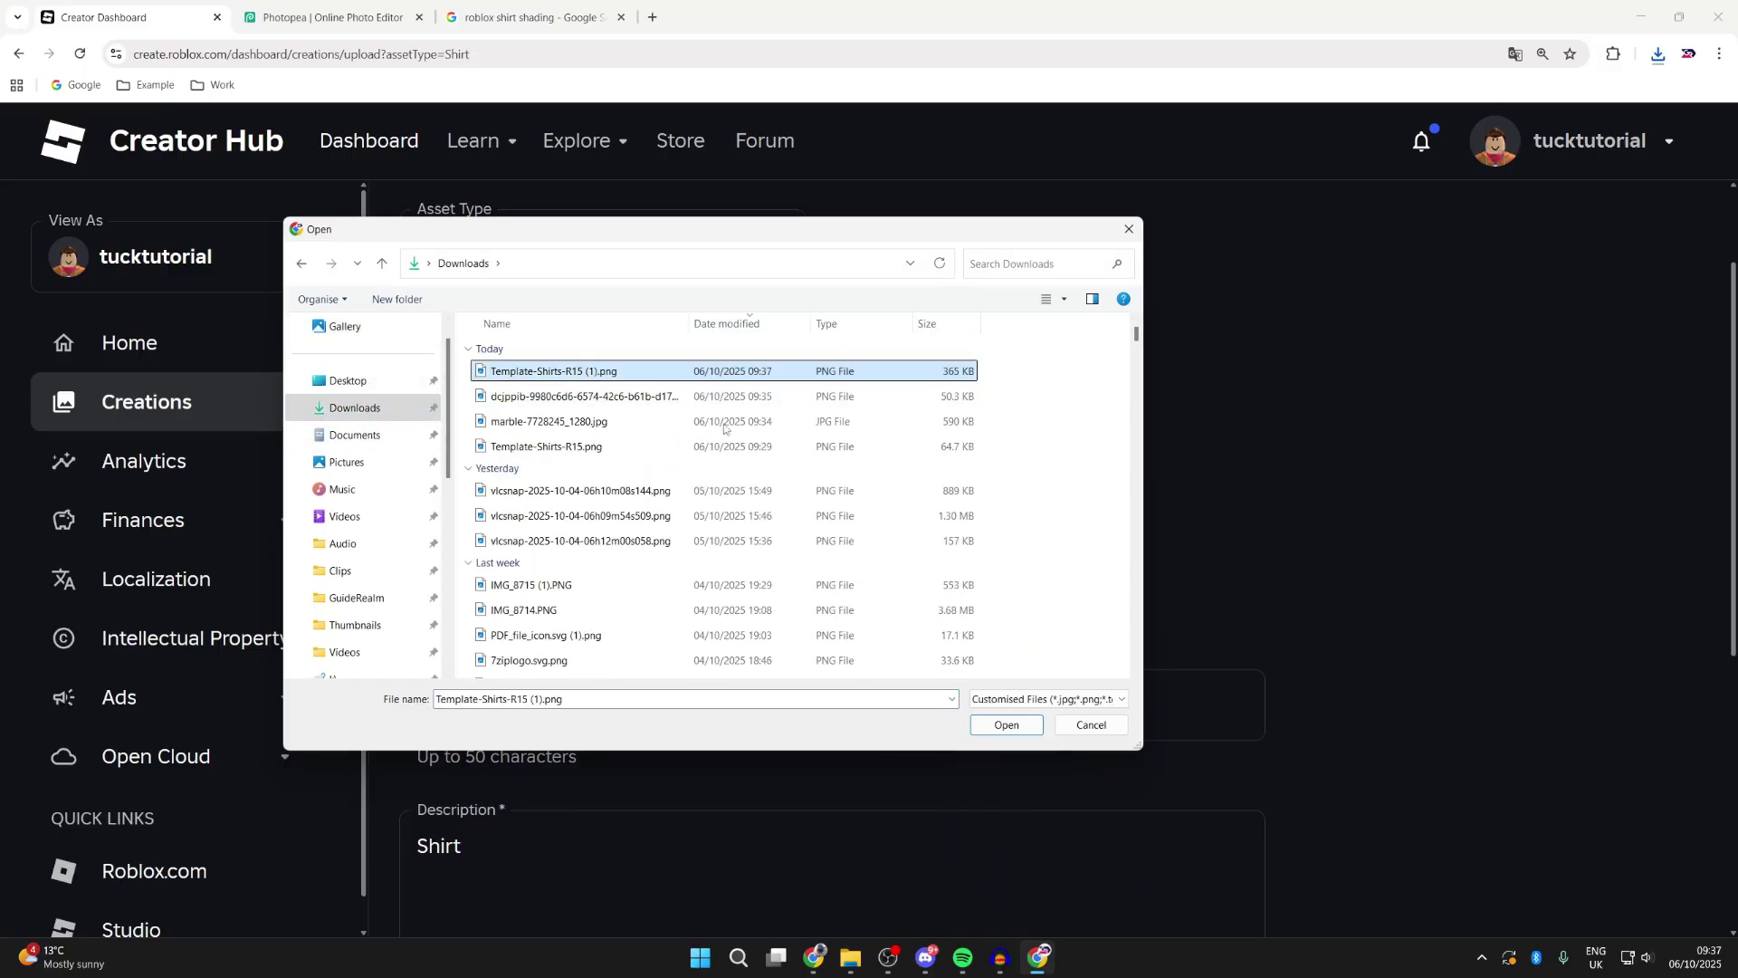
{"action": "left_click", "coordinate": [1005, 725]}
Name the shirt 'GRV Shirt' and upload it for 10 Robux
{"action": "scroll", "coordinate": [523, 525], "scroll_direction": "down", "scroll_amount": 2}
{"action": "left_click_drag", "start_coordinate": [704, 541], "coordinate": [366, 527]}
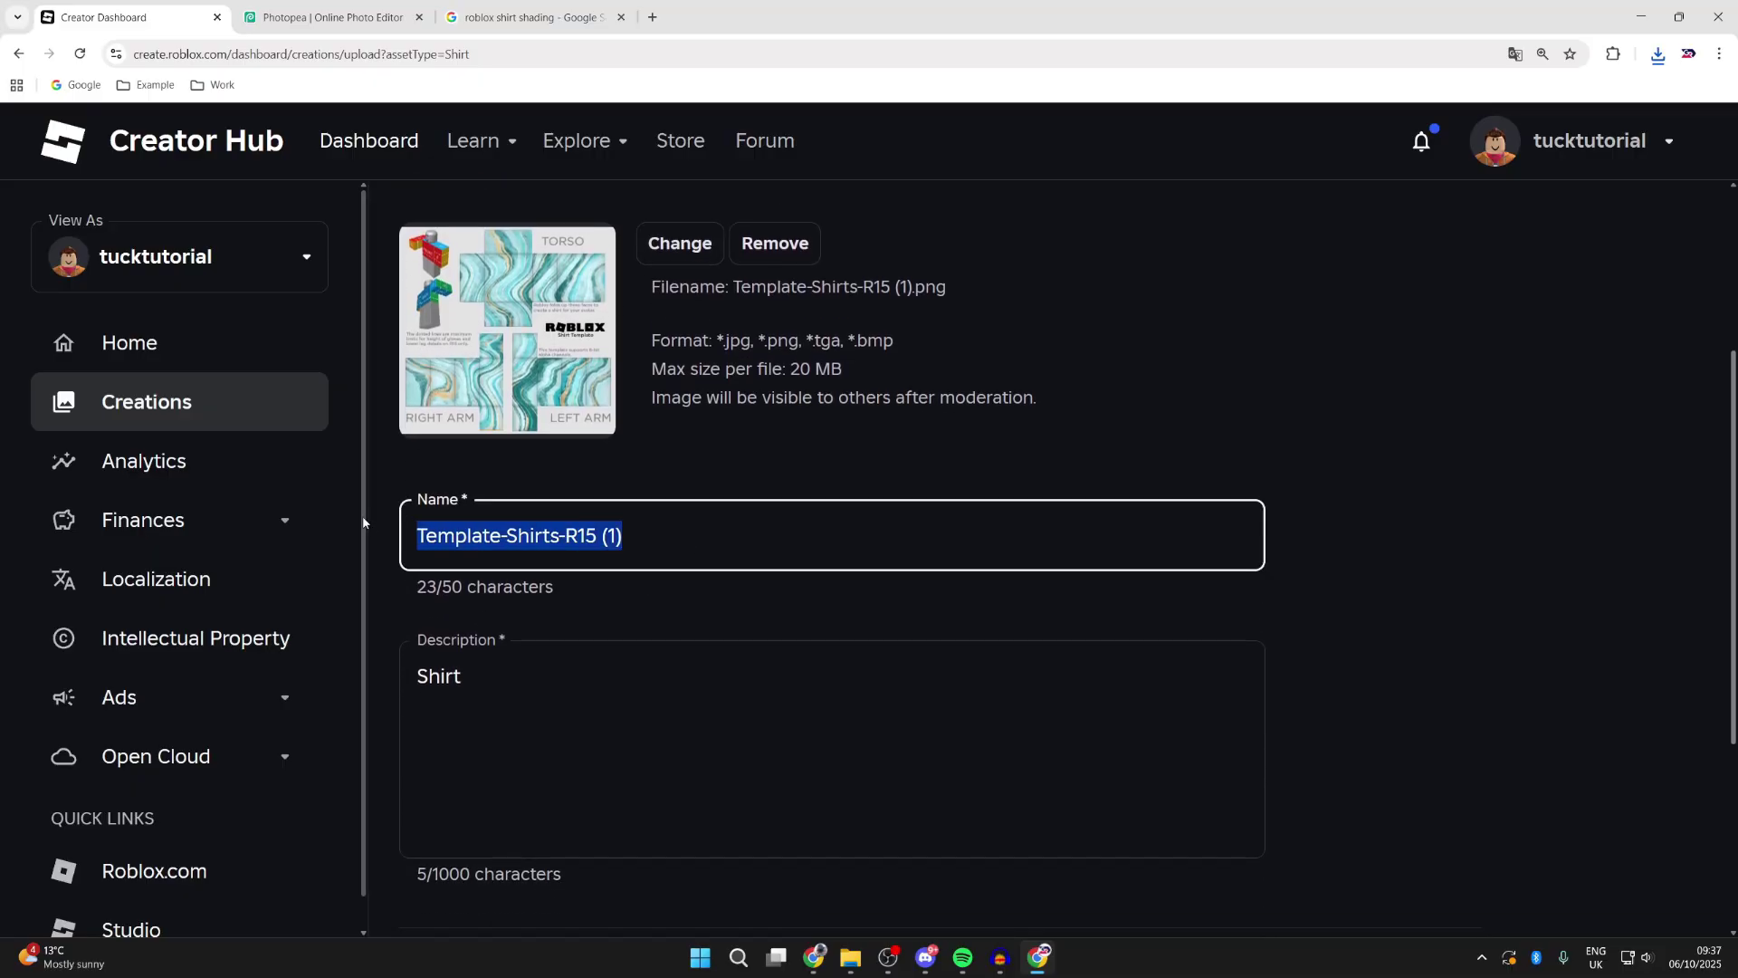
{"action": "type", "text": "GRV Shirt"}
{"action": "scroll", "coordinate": [363, 523], "scroll_direction": "down", "scroll_amount": 2}
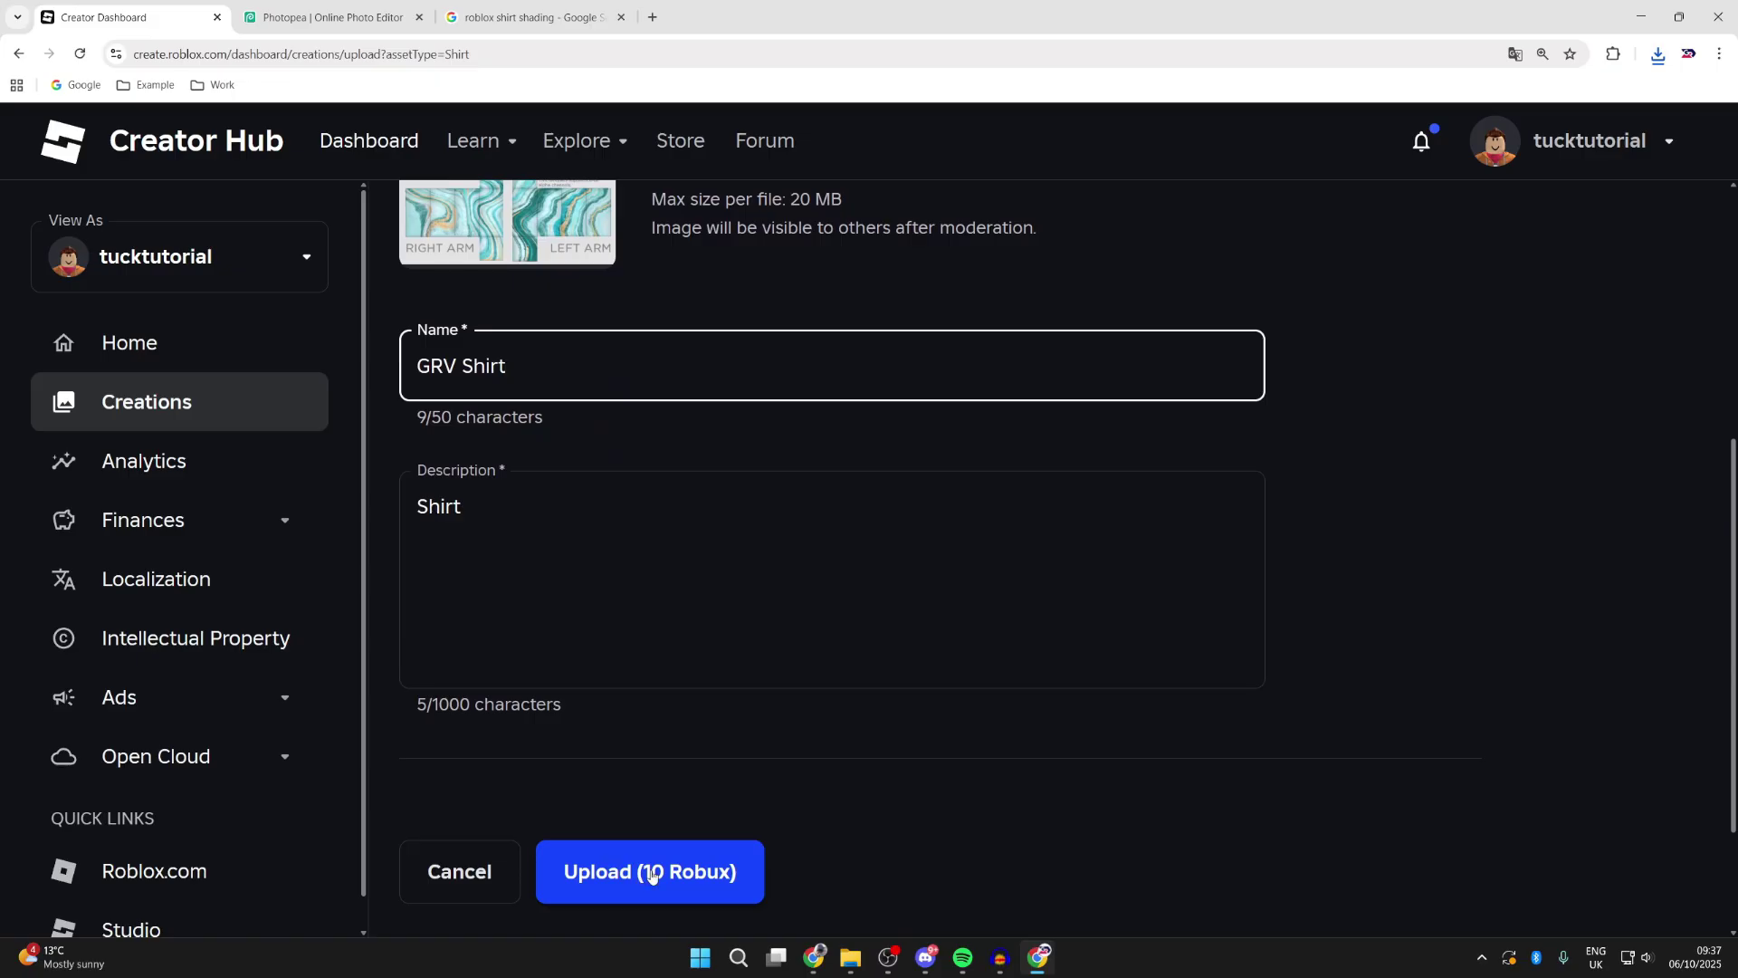
{"action": "left_click", "coordinate": [651, 875]}
{"action": "left_click", "coordinate": [1106, 595]}
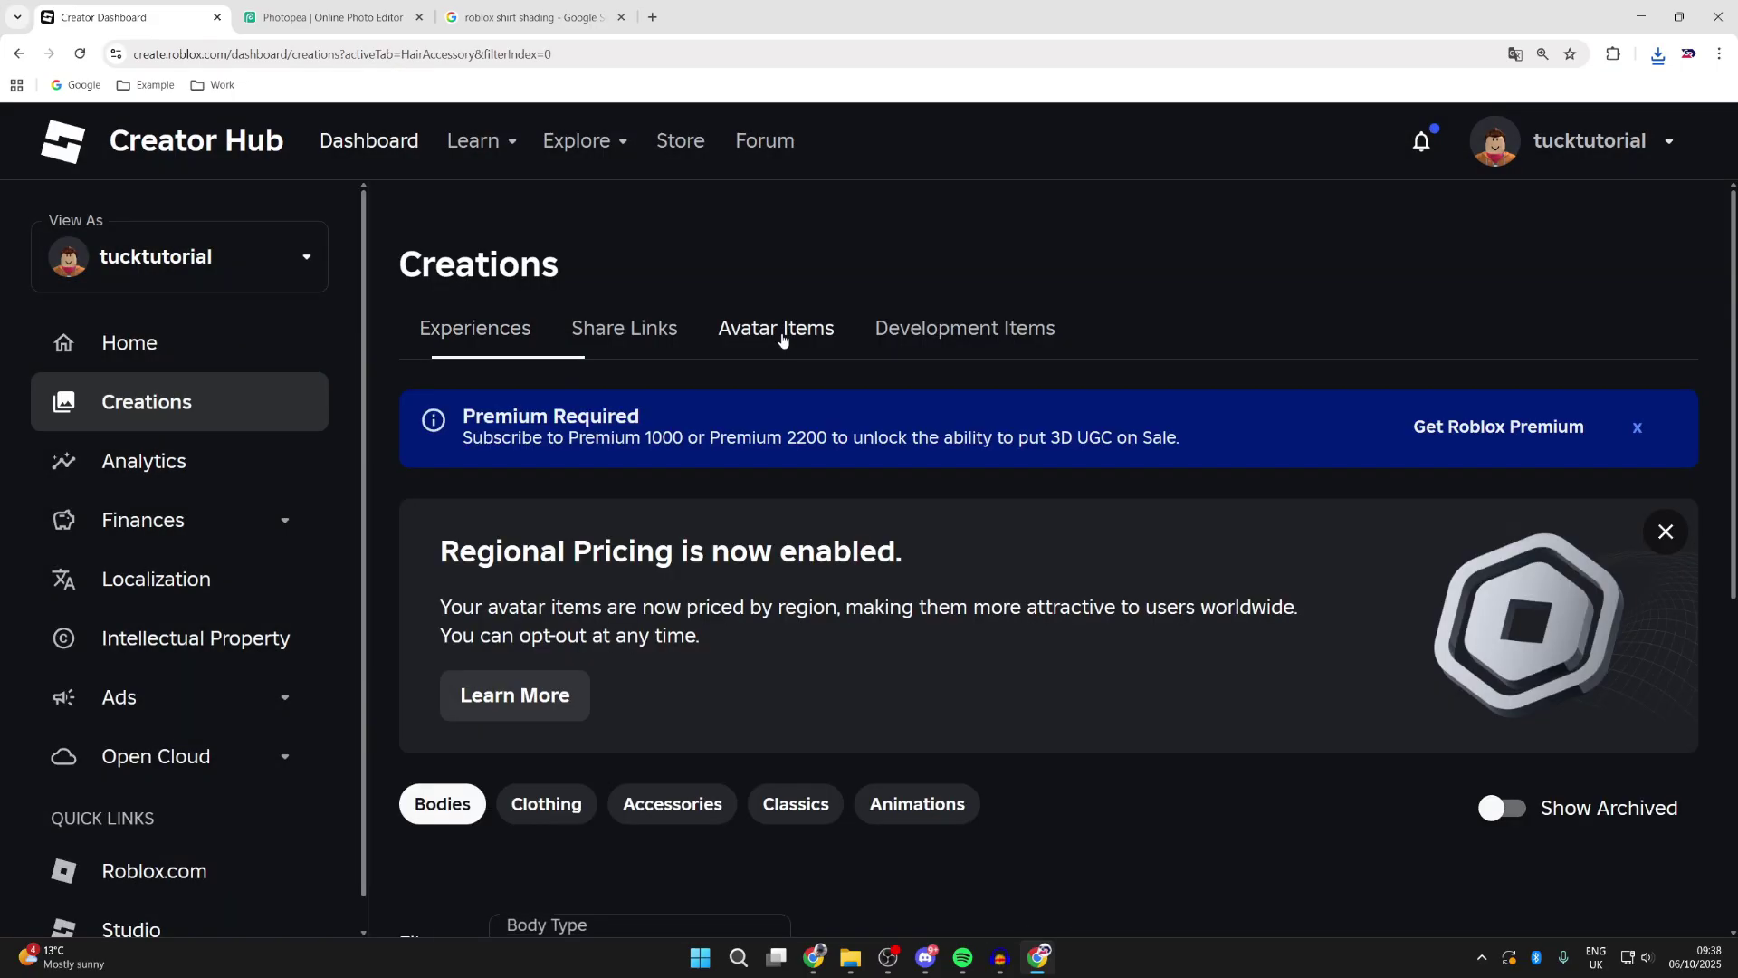
Open the GRV Shirt's settings from the Classic Shirts list
{"action": "scroll", "coordinate": [775, 329], "scroll_direction": "down", "scroll_amount": 5}
{"action": "left_click", "coordinate": [773, 312]}
{"action": "left_click", "coordinate": [670, 436]}
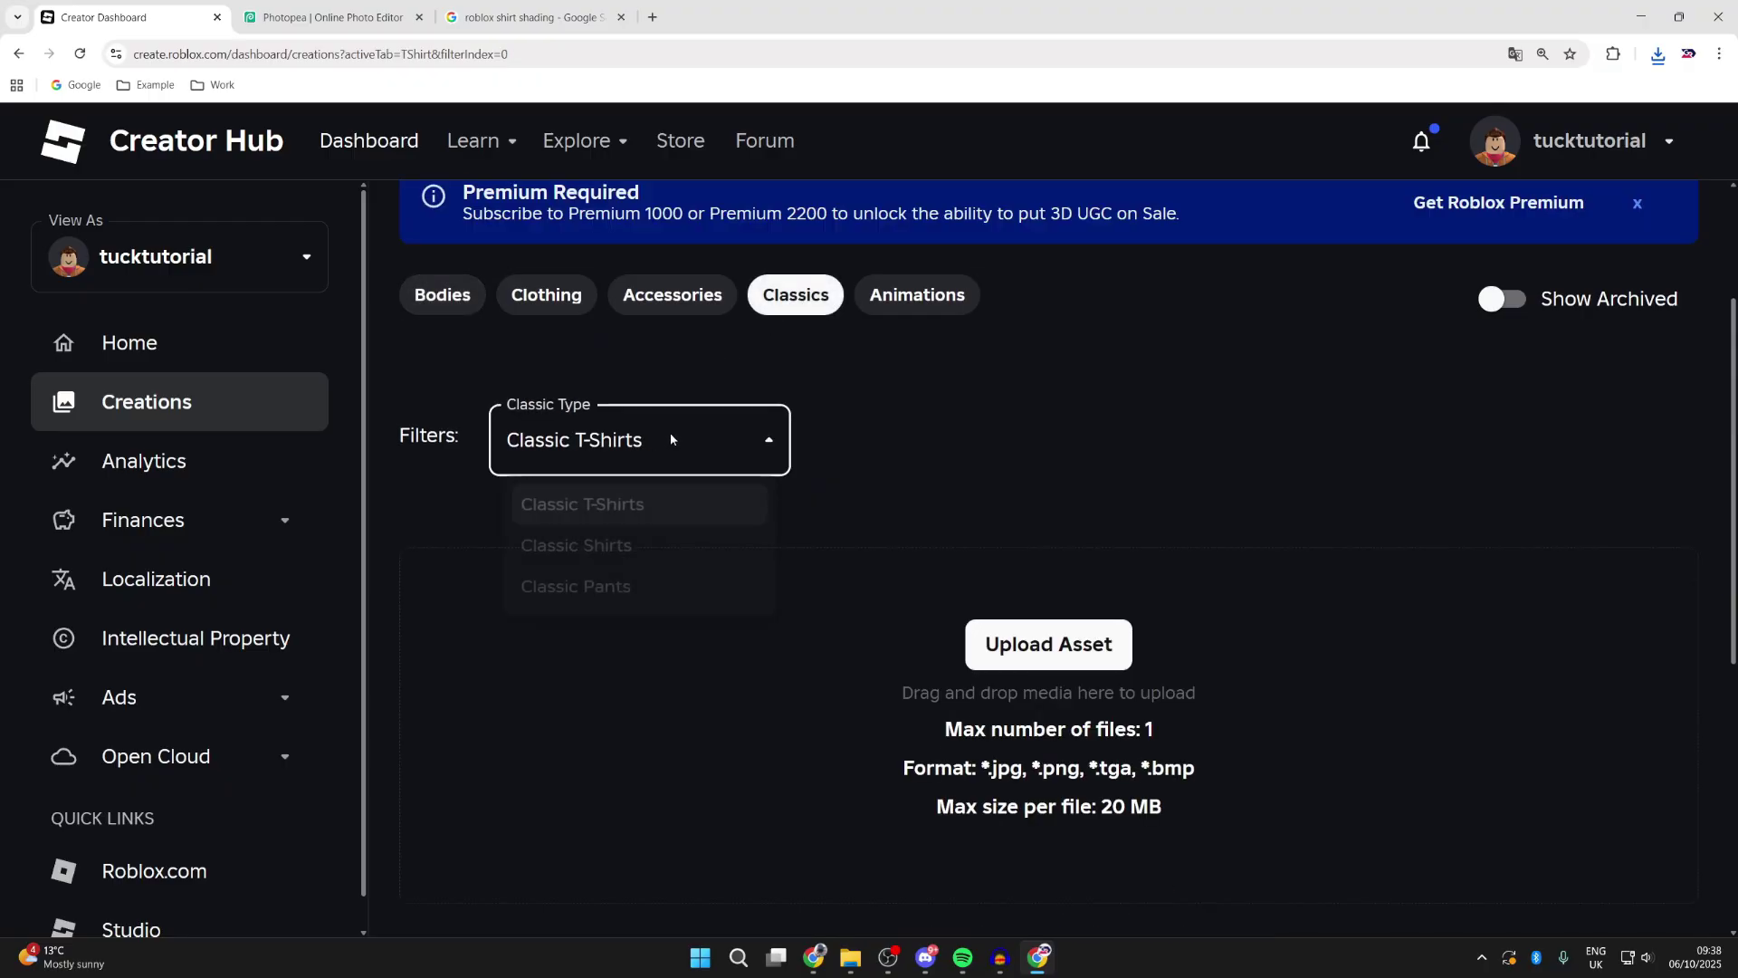
{"action": "left_click", "coordinate": [656, 558]}
{"action": "scroll", "coordinate": [655, 560], "scroll_direction": "down", "scroll_amount": 5}
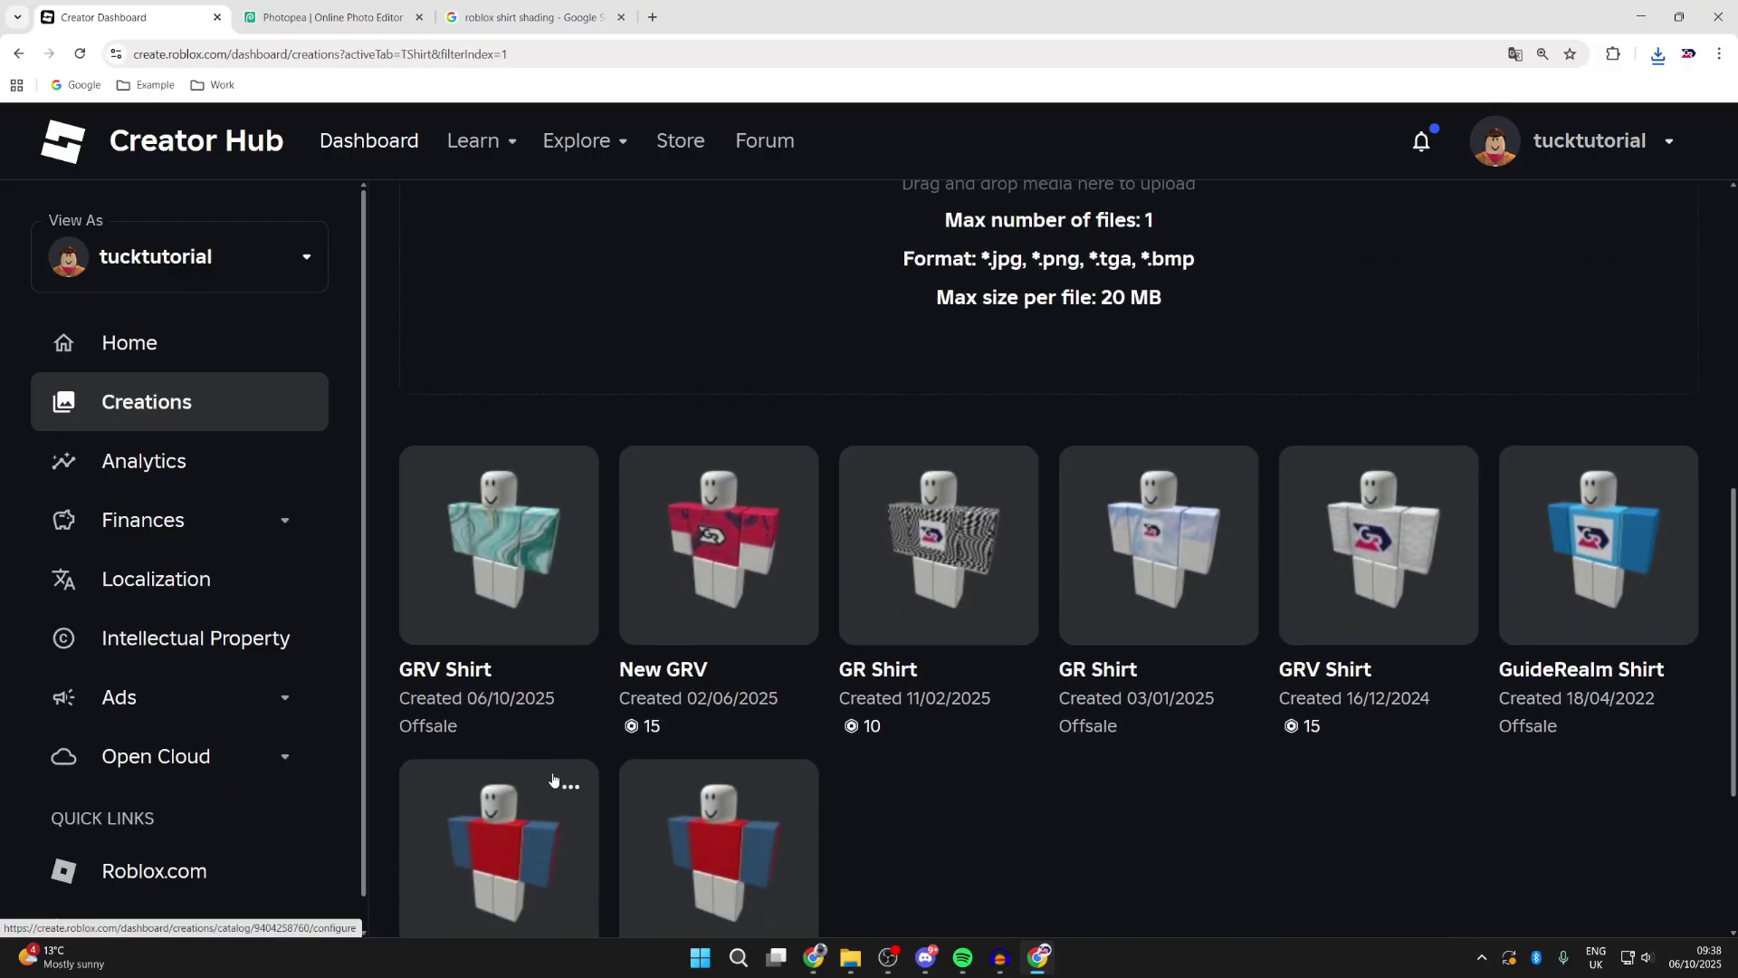
{"action": "left_click", "coordinate": [531, 532]}
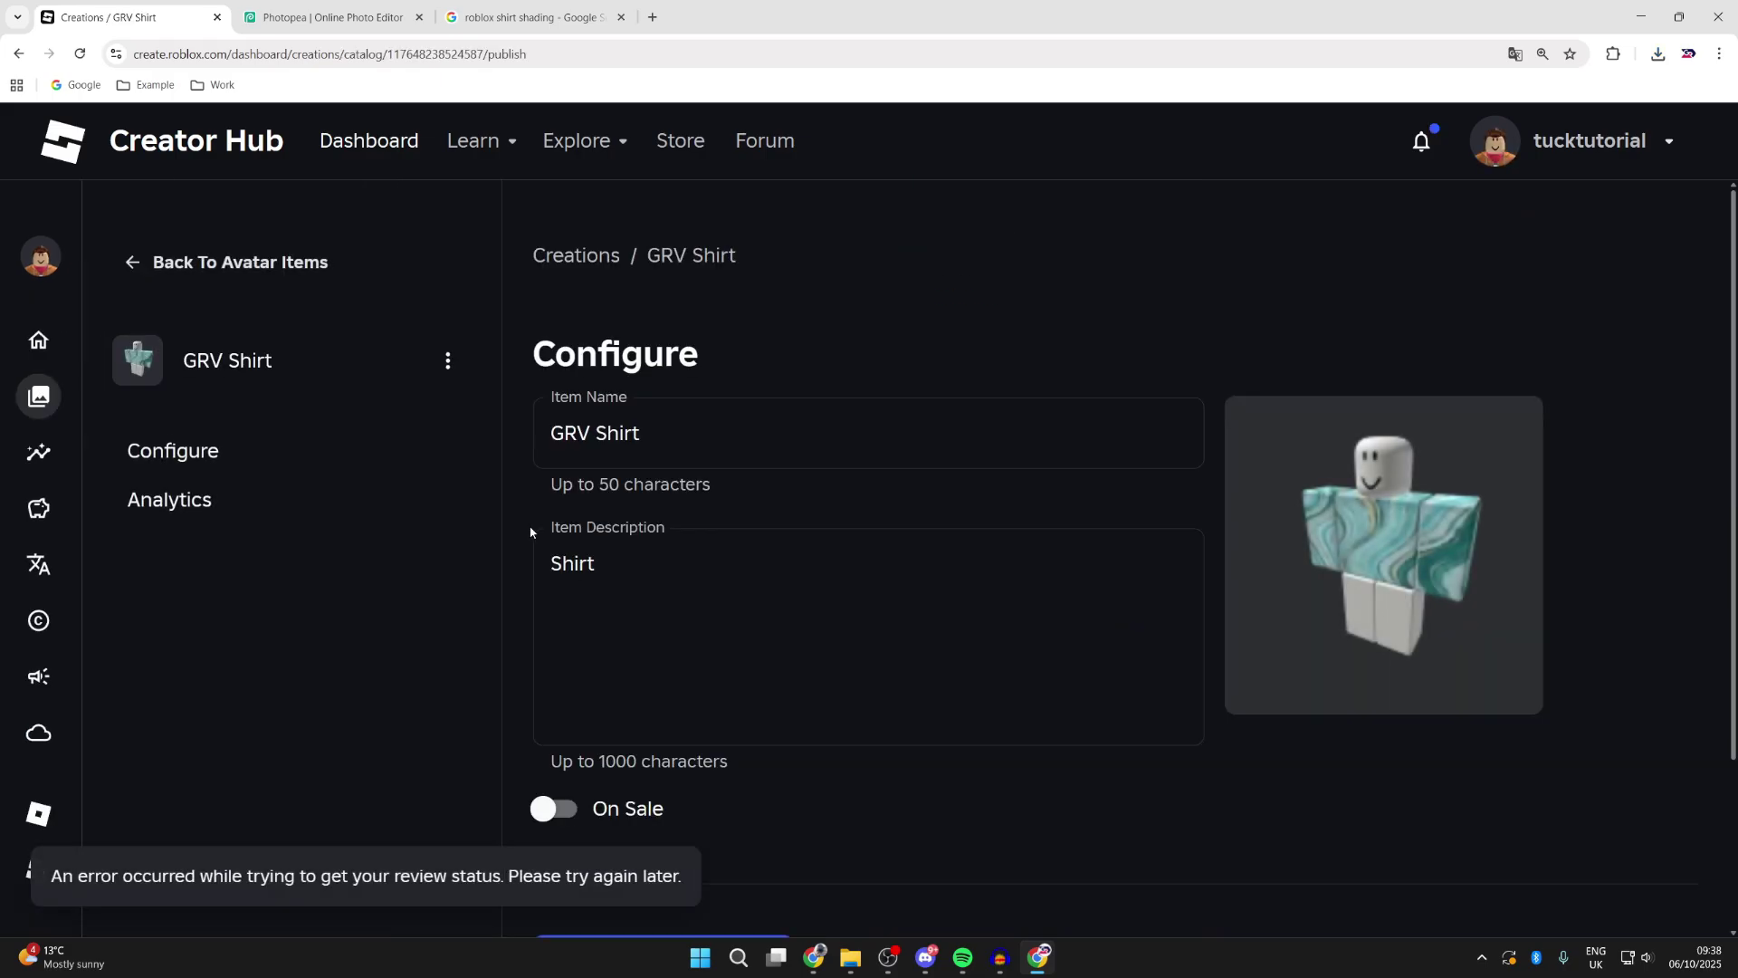
Put GRV Shirt on sale for 10 Robux, publish, and go back
{"action": "scroll", "coordinate": [634, 713], "scroll_direction": "down", "scroll_amount": 2}
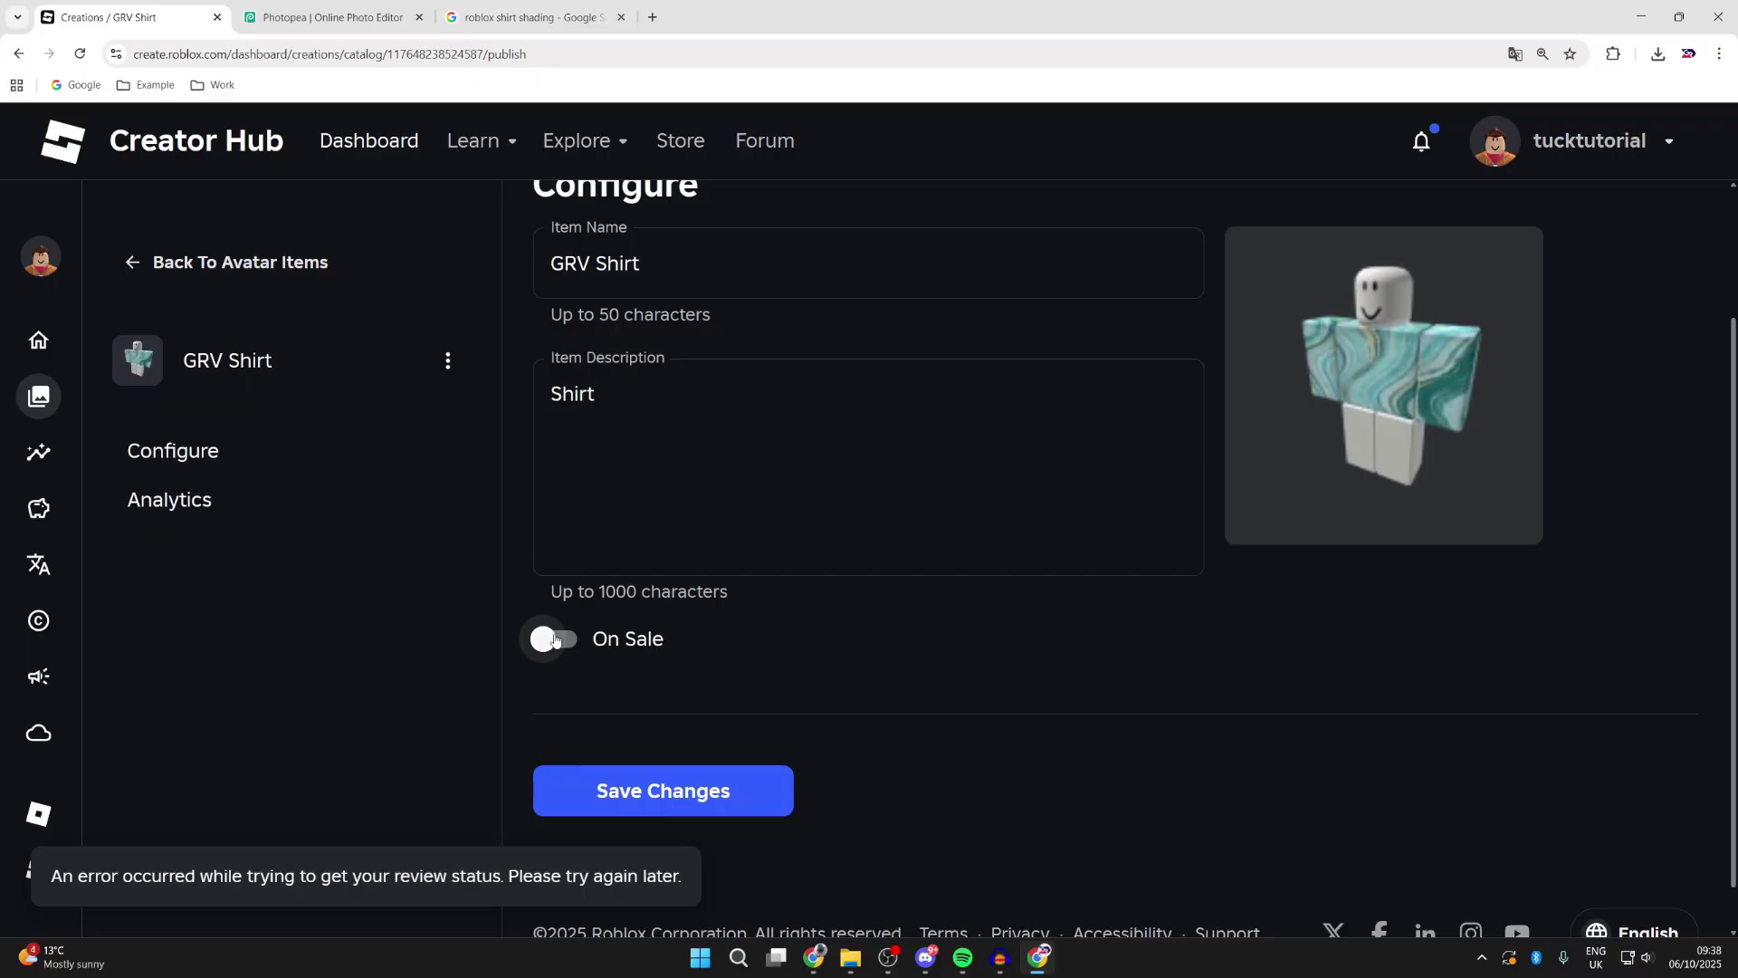
{"action": "left_click", "coordinate": [555, 639]}
{"action": "scroll", "coordinate": [588, 634], "scroll_direction": "down", "scroll_amount": 2}
{"action": "left_click", "coordinate": [644, 621]}
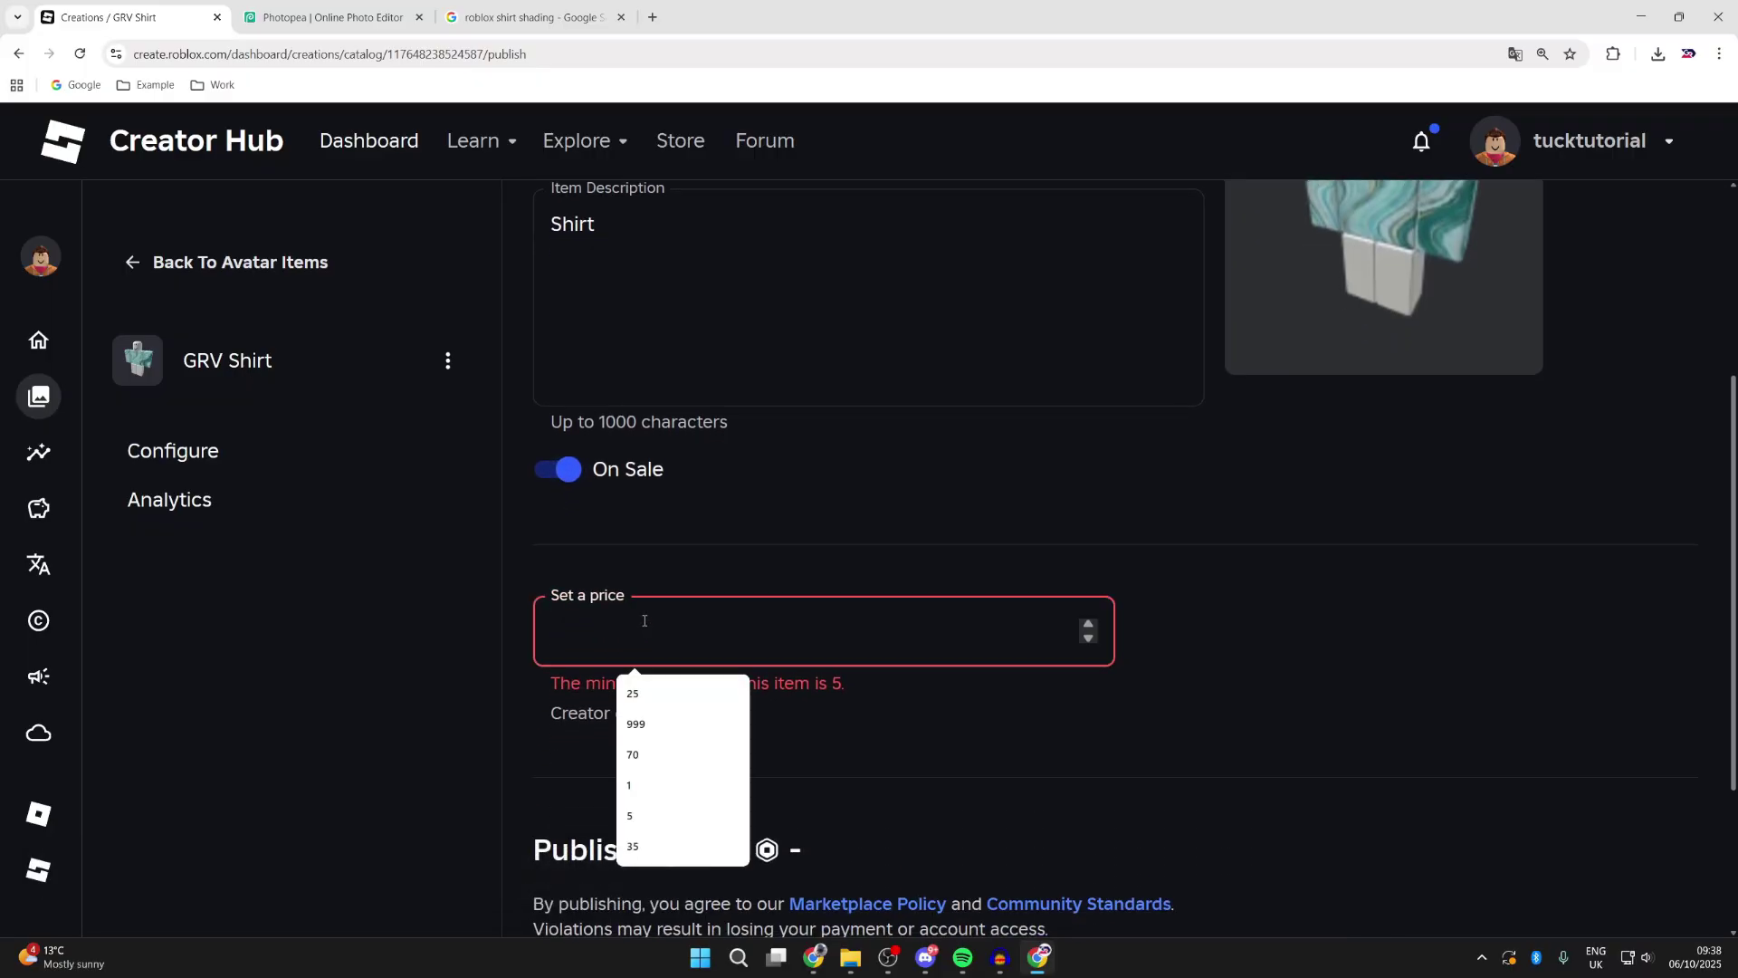
{"action": "type", "text": "10"}
{"action": "scroll", "coordinate": [621, 738], "scroll_direction": "down", "scroll_amount": 2}
{"action": "left_click", "coordinate": [620, 738]}
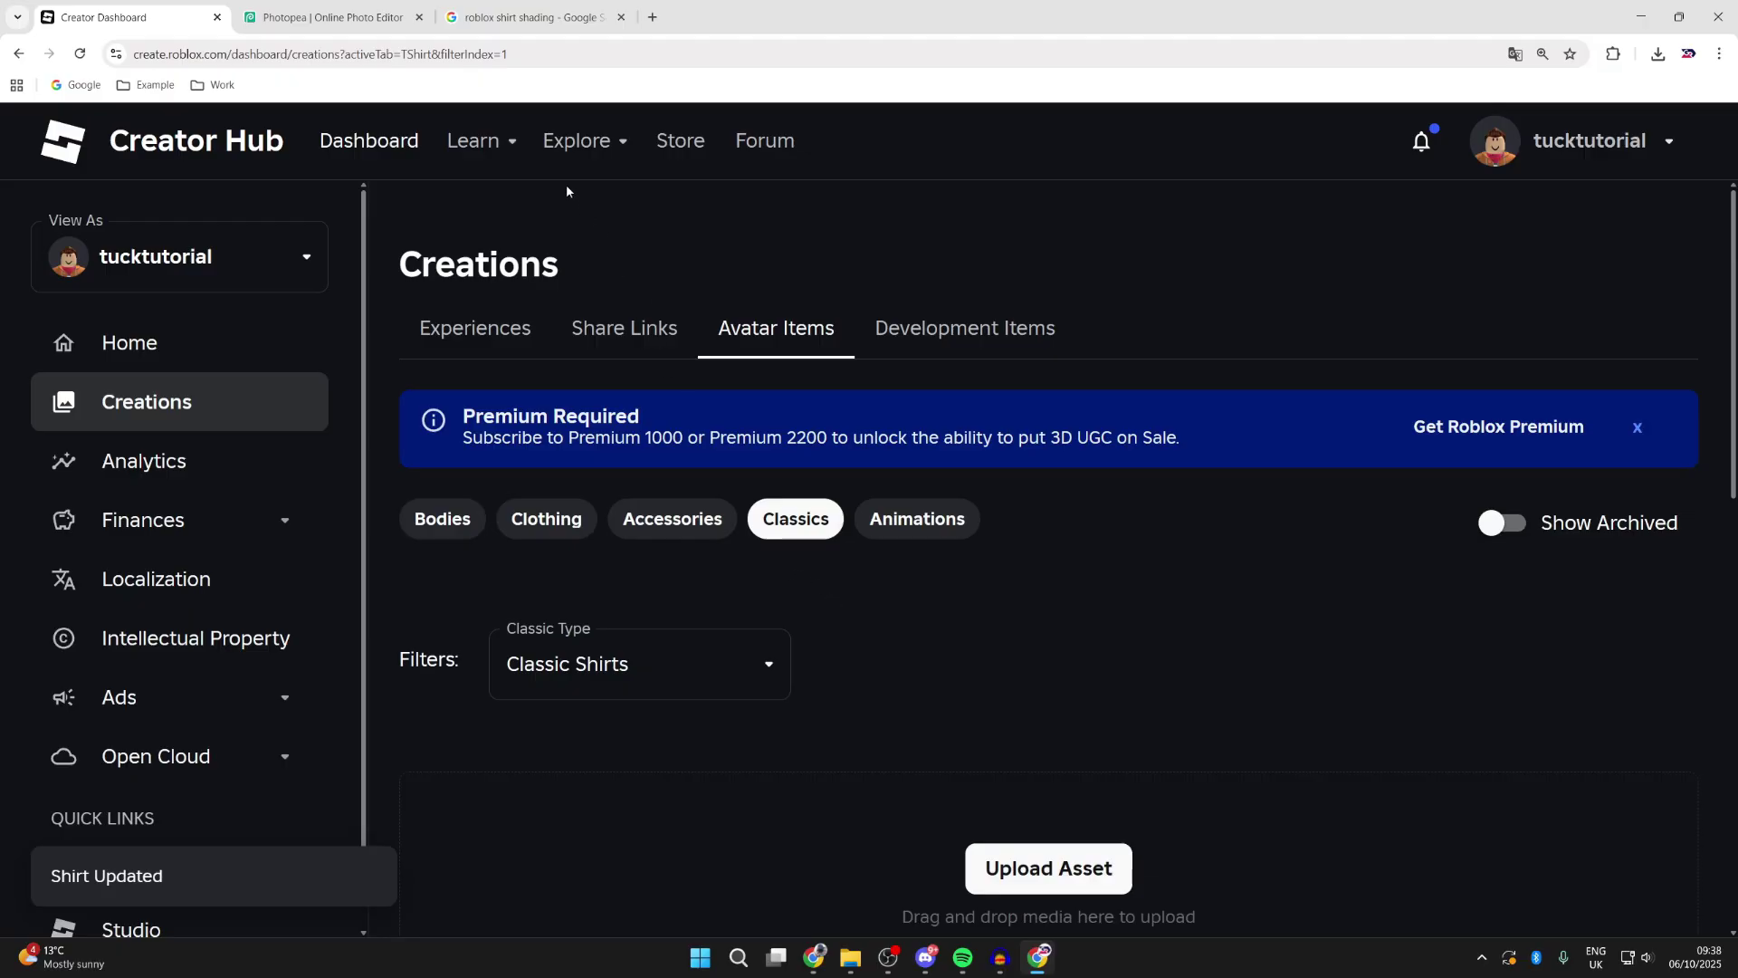
{"action": "key", "text": "alt+Left"}
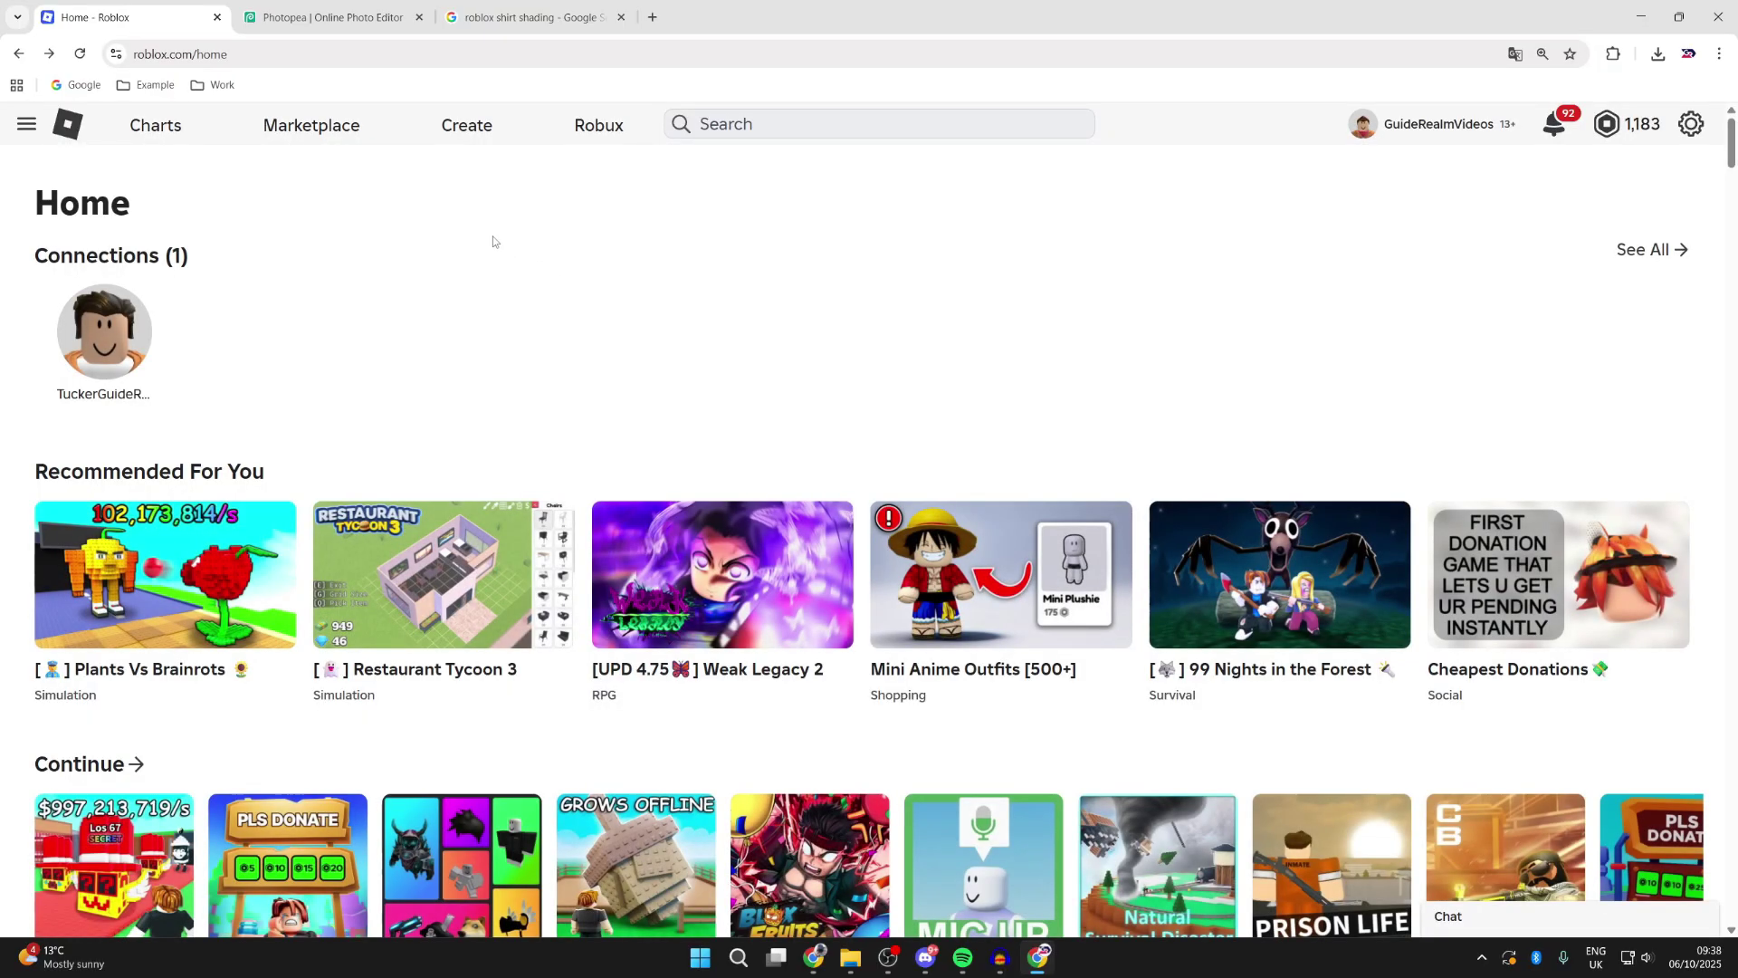
Equip the GRV Shirt from Recent in the Avatar Editor, replacing New GRV
{"action": "left_click", "coordinate": [26, 127]}
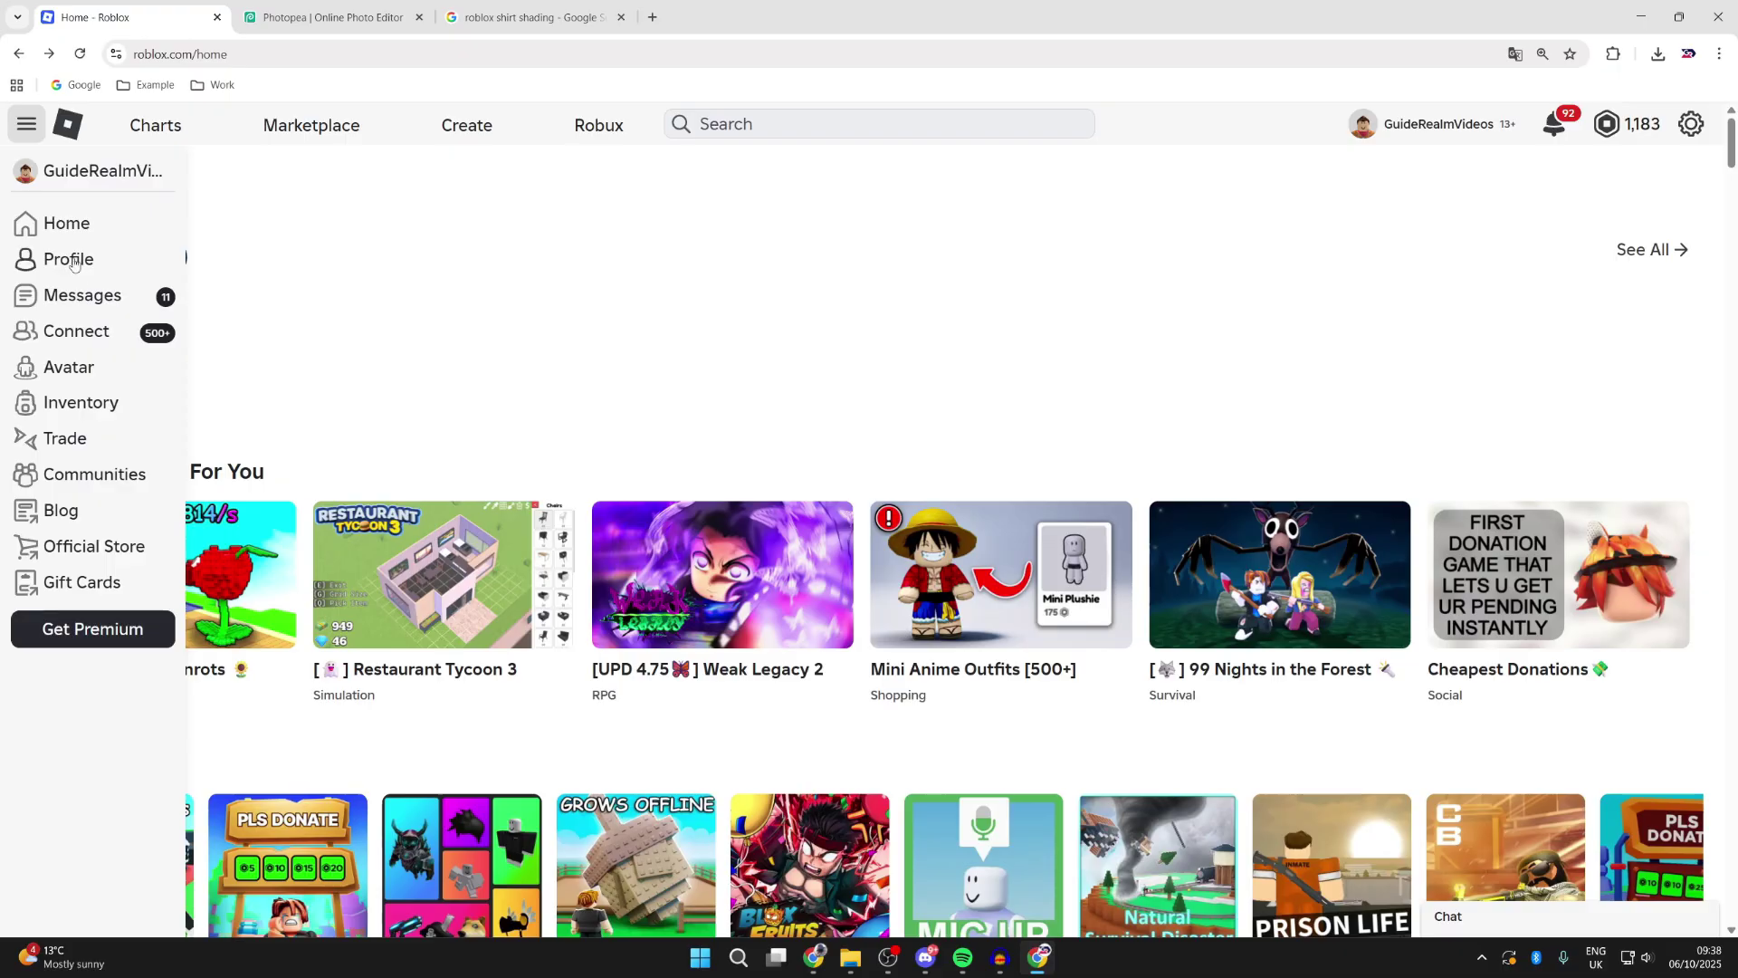
{"action": "left_click", "coordinate": [80, 375]}
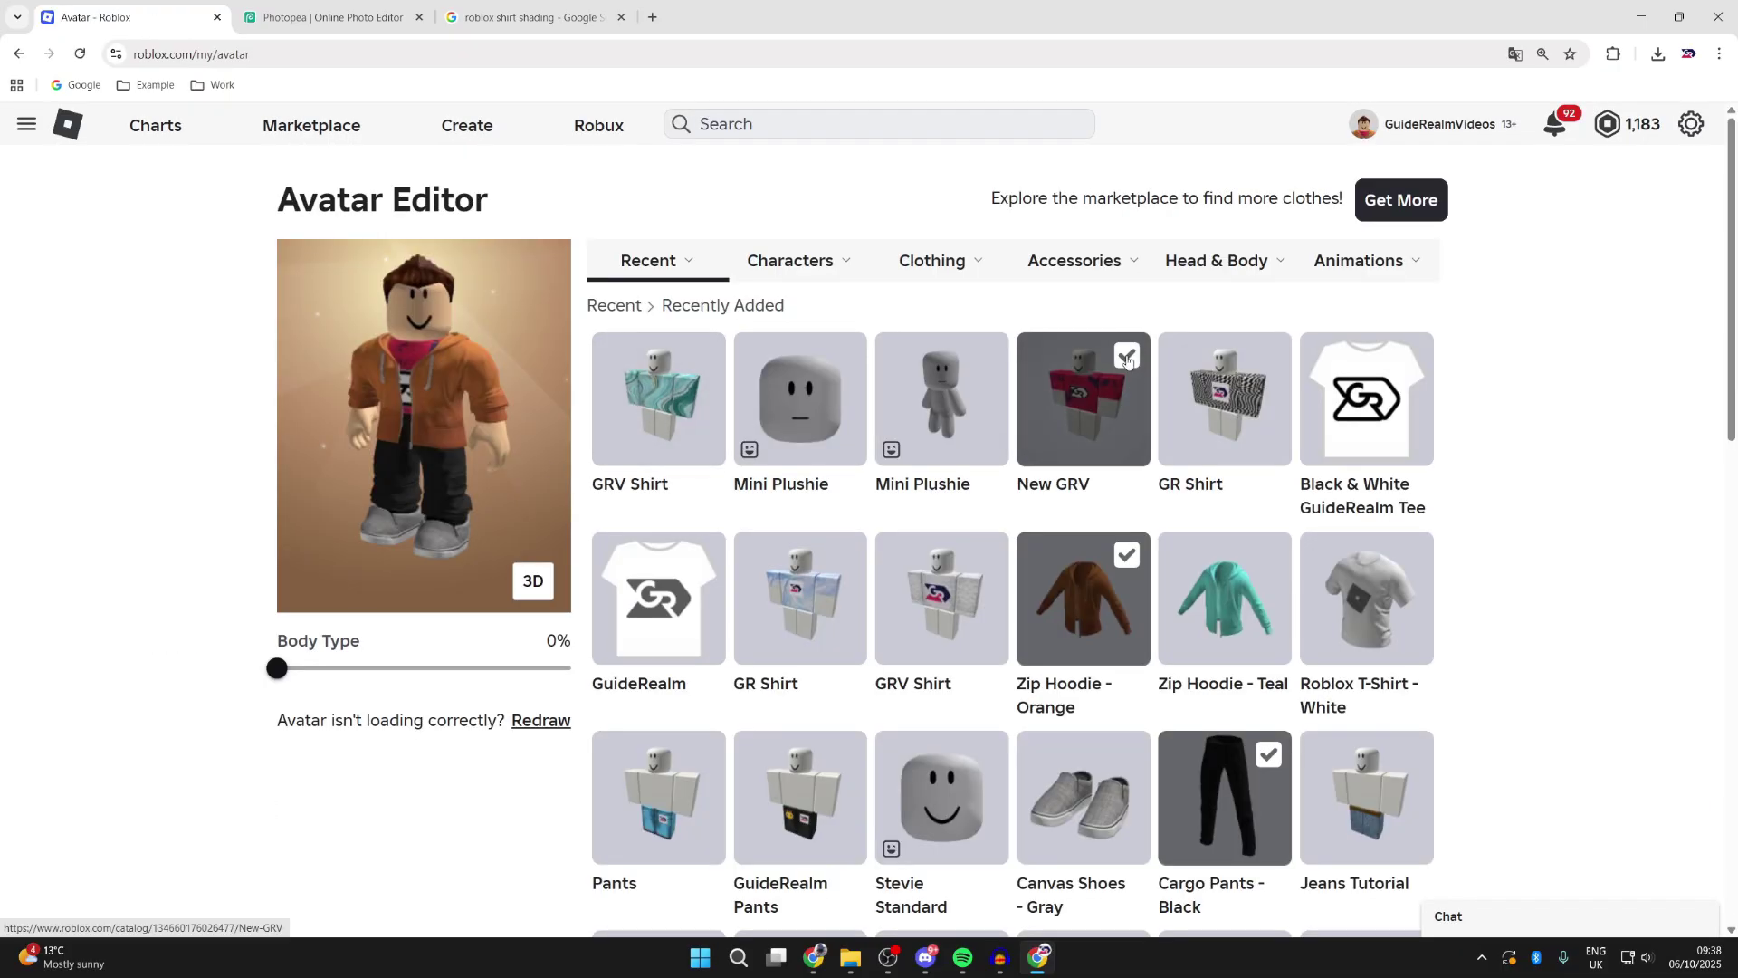
{"action": "left_click", "coordinate": [672, 380]}
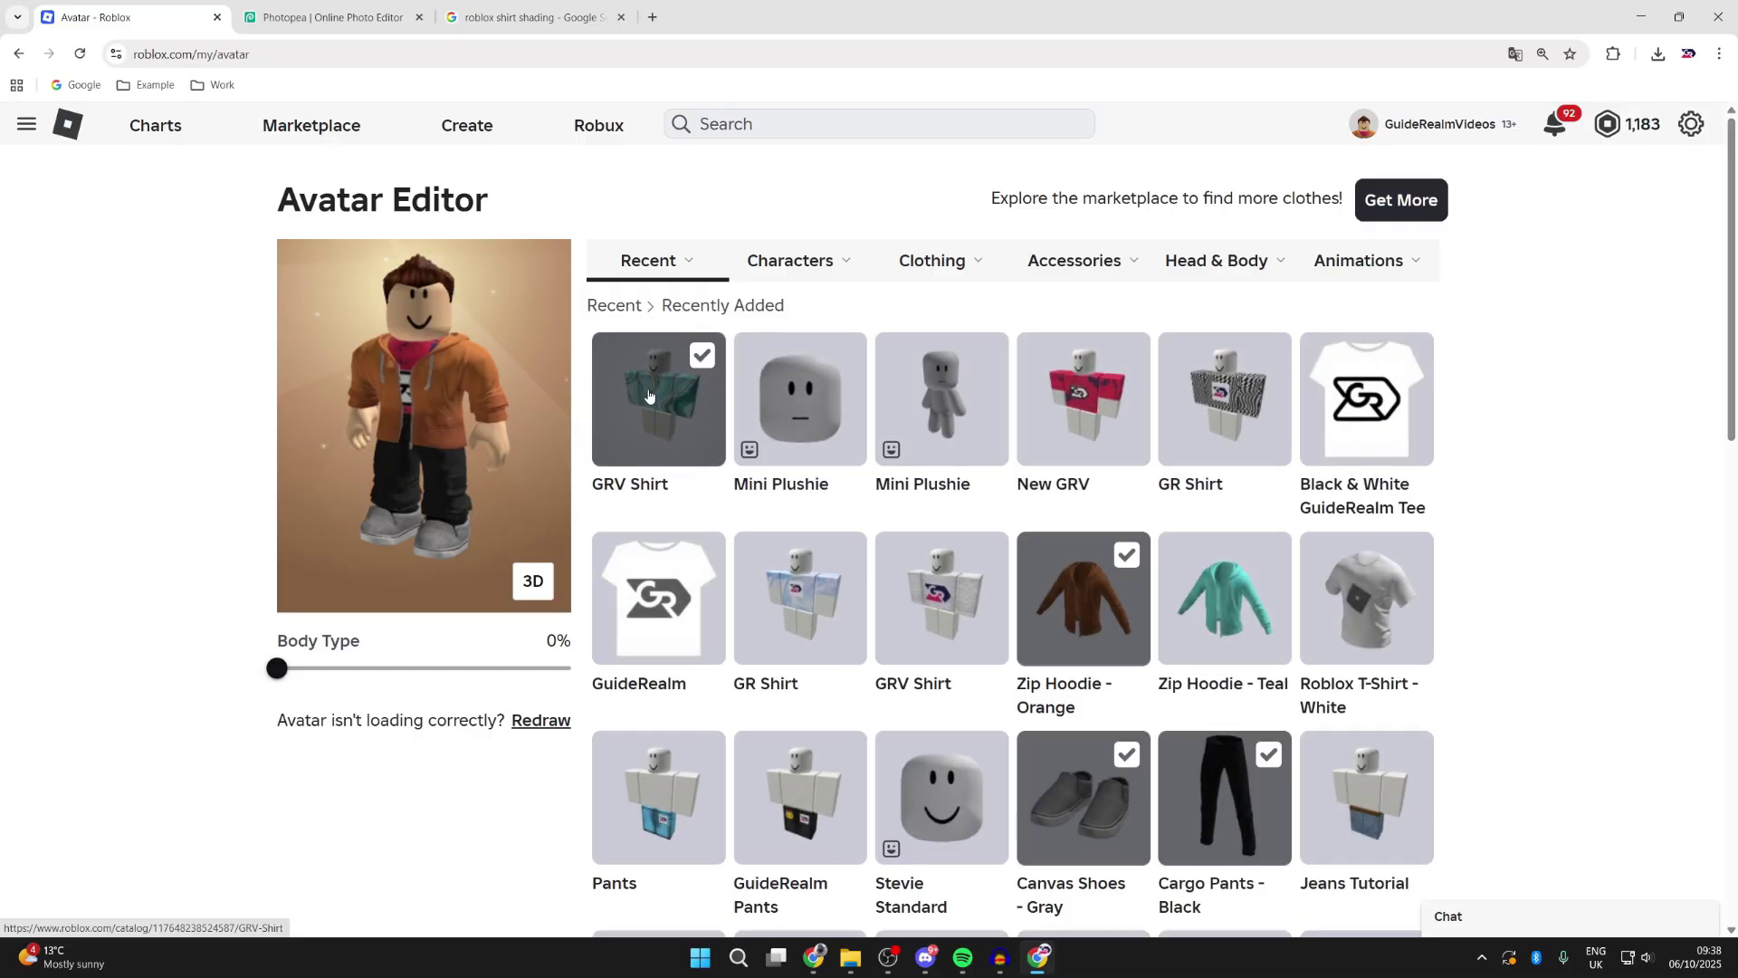